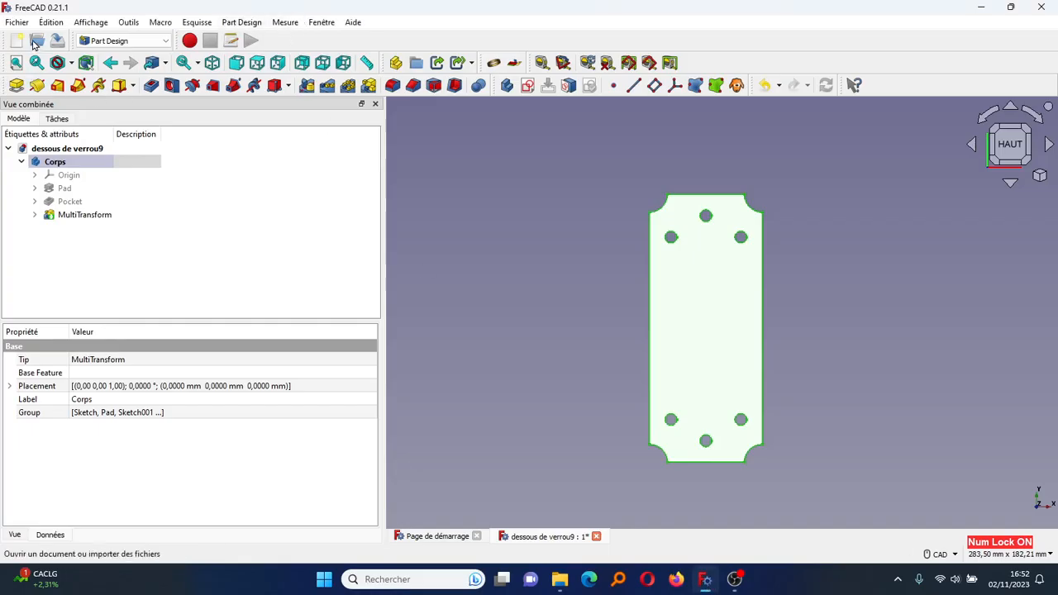
- Close all open documents
left_click(17, 23)
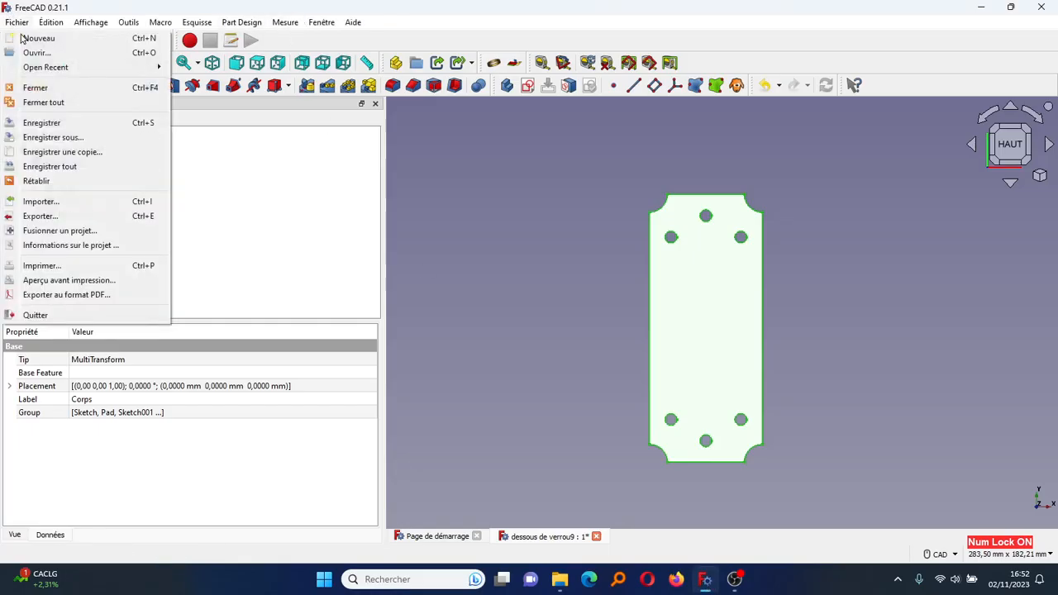
left_click(43, 103)
left_click(595, 314)
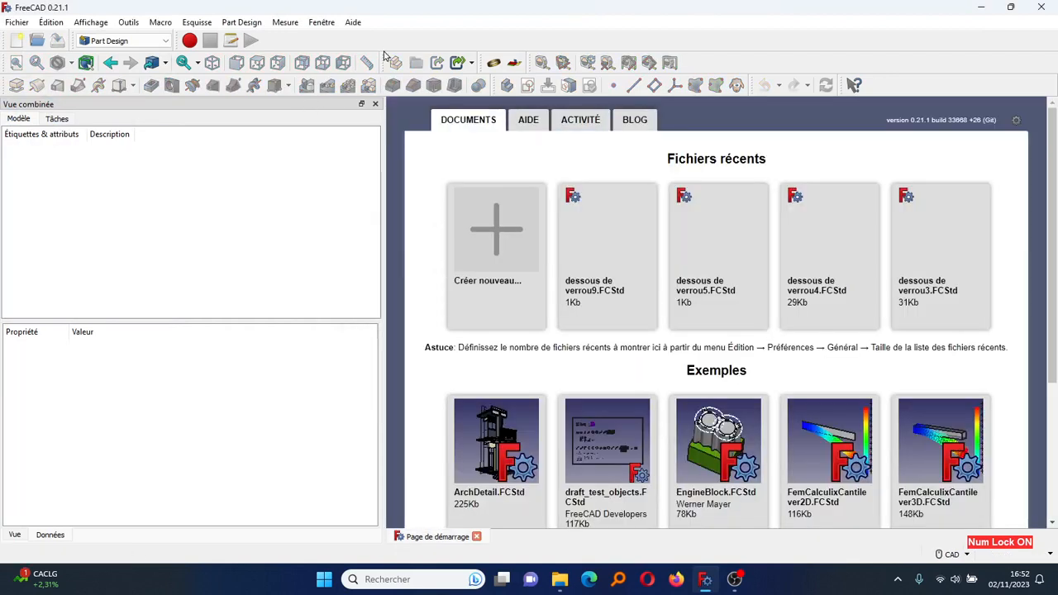
- Check the FreeCAD version and build information, then close the information window
left_click(353, 23)
left_click(383, 171)
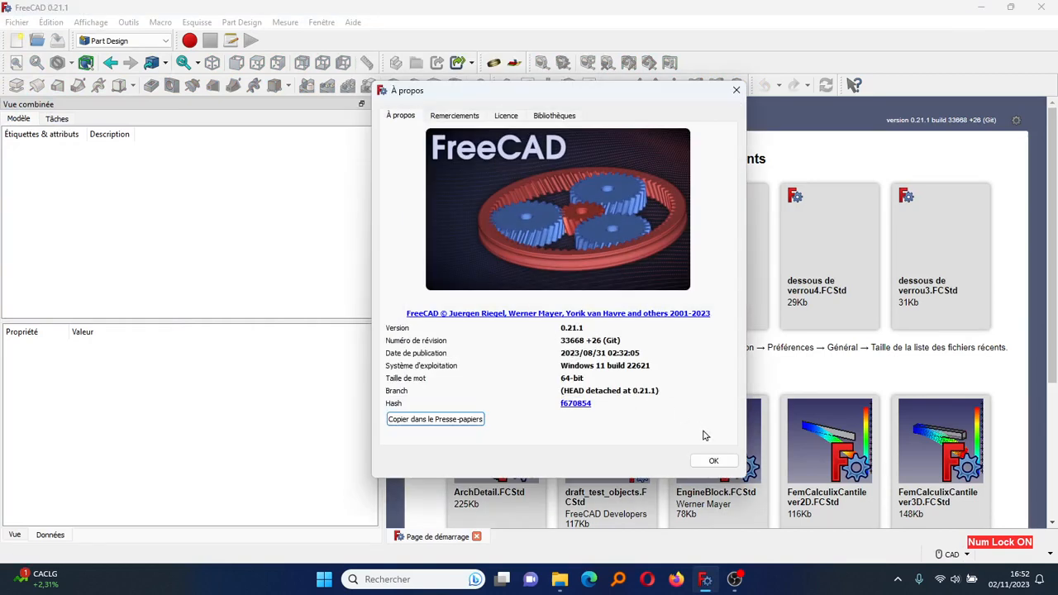
left_click(712, 465)
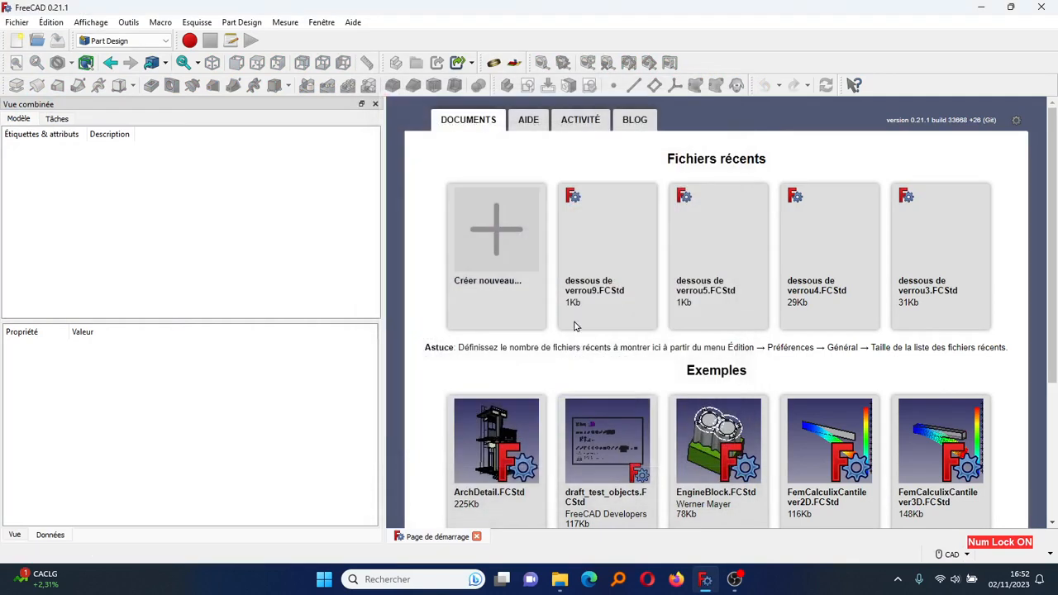
- Create a new document and save it as dessous de verrou9.FCStd in the Gilles porte de Wc folder, replacing the existing file
left_click(496, 242)
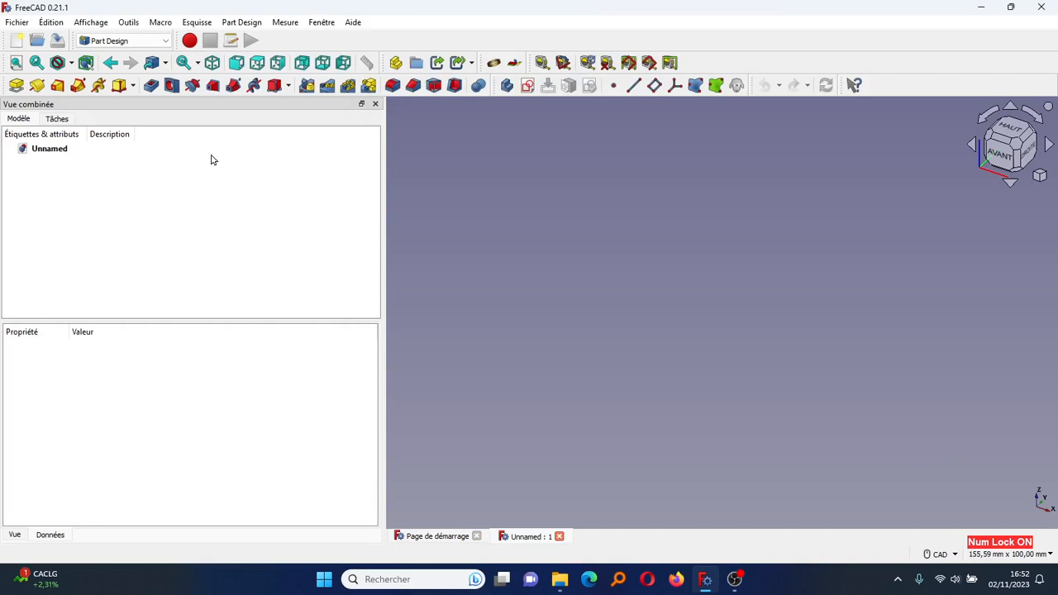
left_click(16, 21)
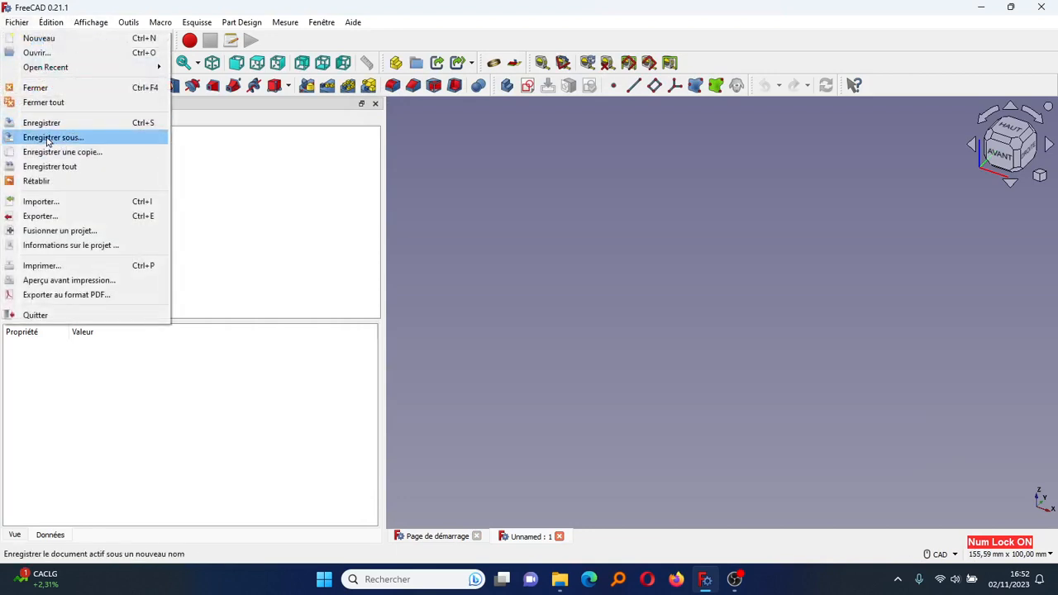
left_click(47, 140)
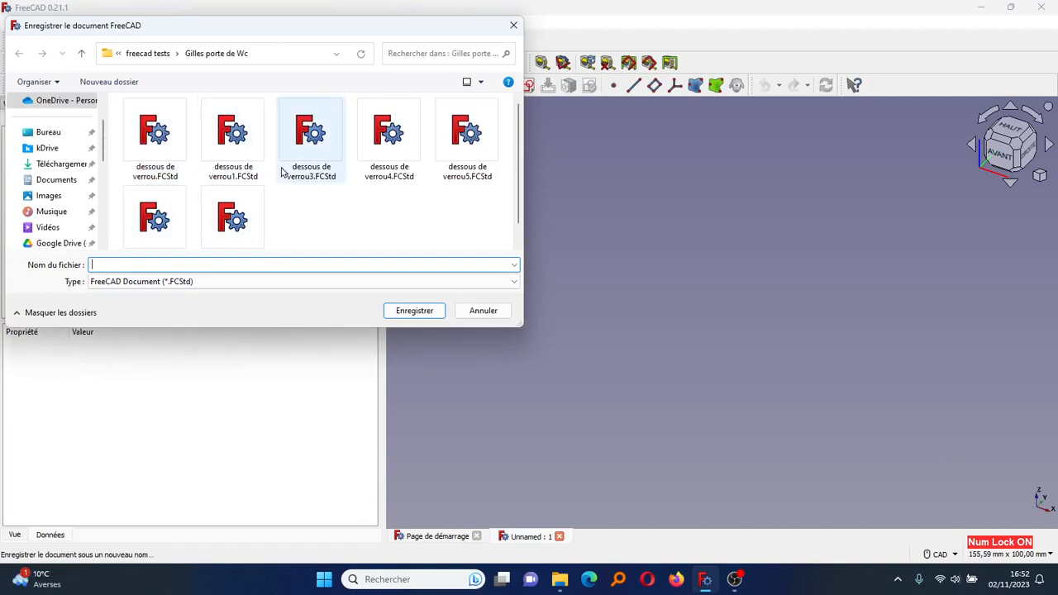
scroll(234, 207, "down", 1)
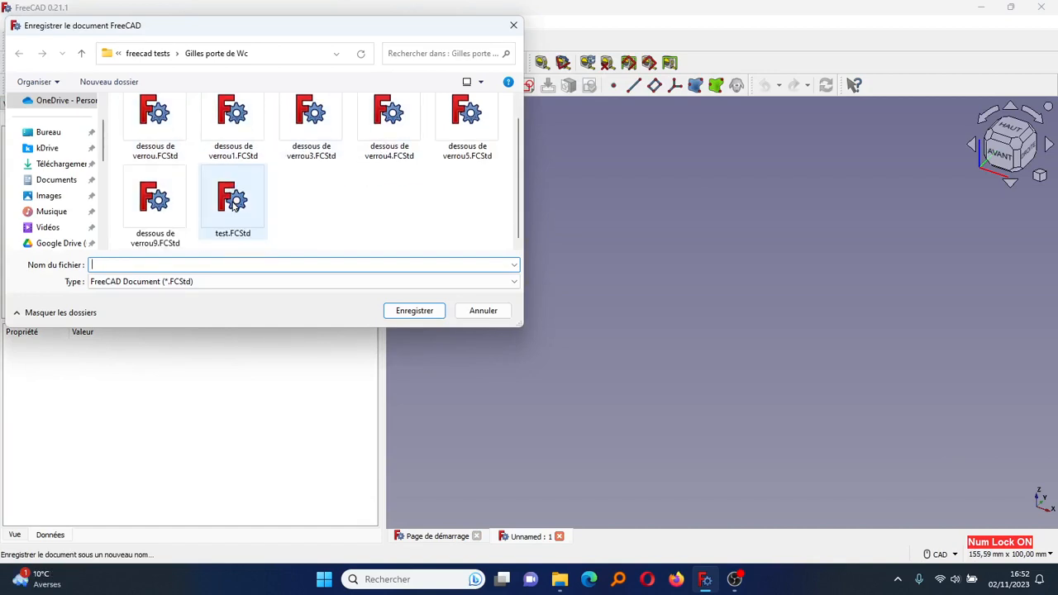
left_click(158, 206)
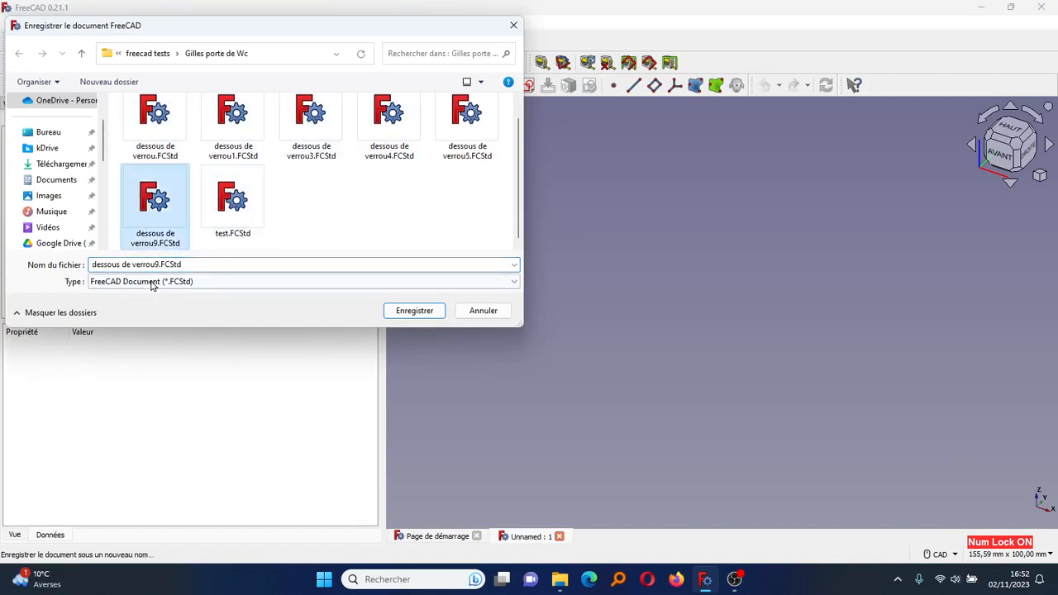
left_click(414, 311)
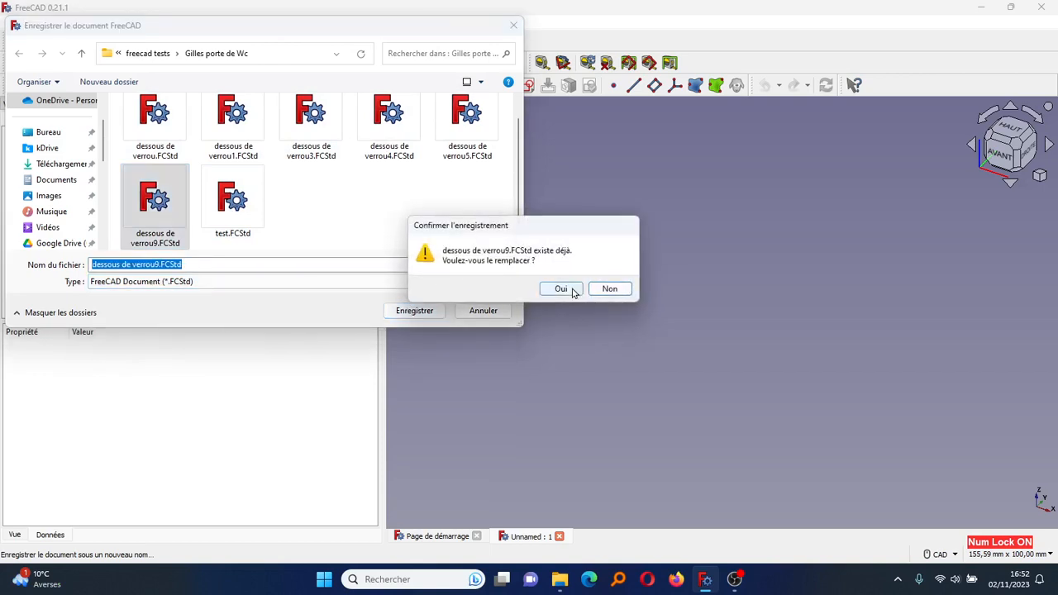
left_click(564, 288)
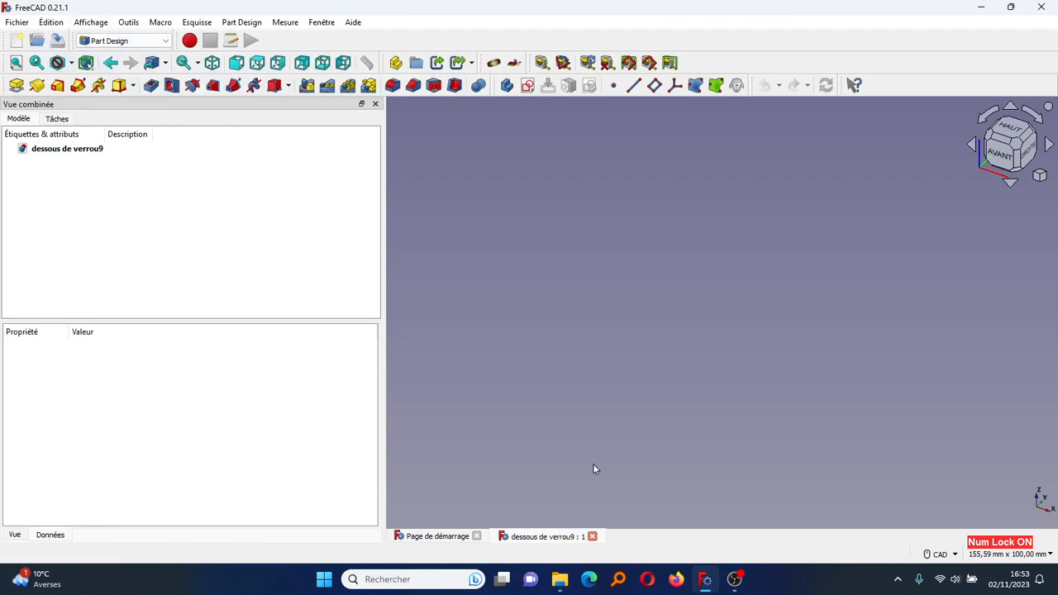
- Switch to OBS to examine the lock plate's dimension drawing, and return to FreeCAD
left_click(981, 7)
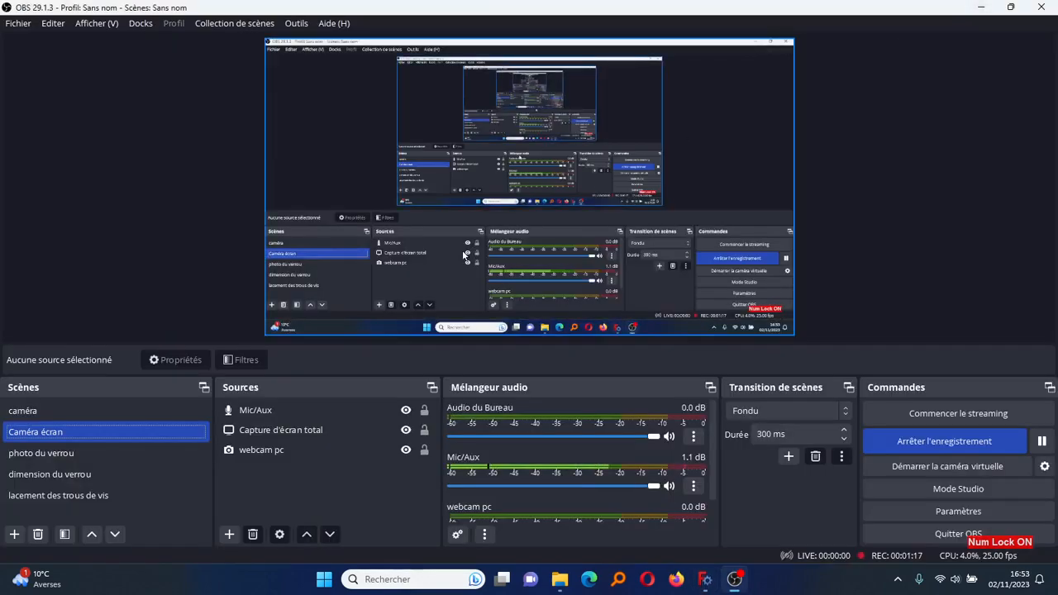
left_click(31, 460)
left_click(33, 473)
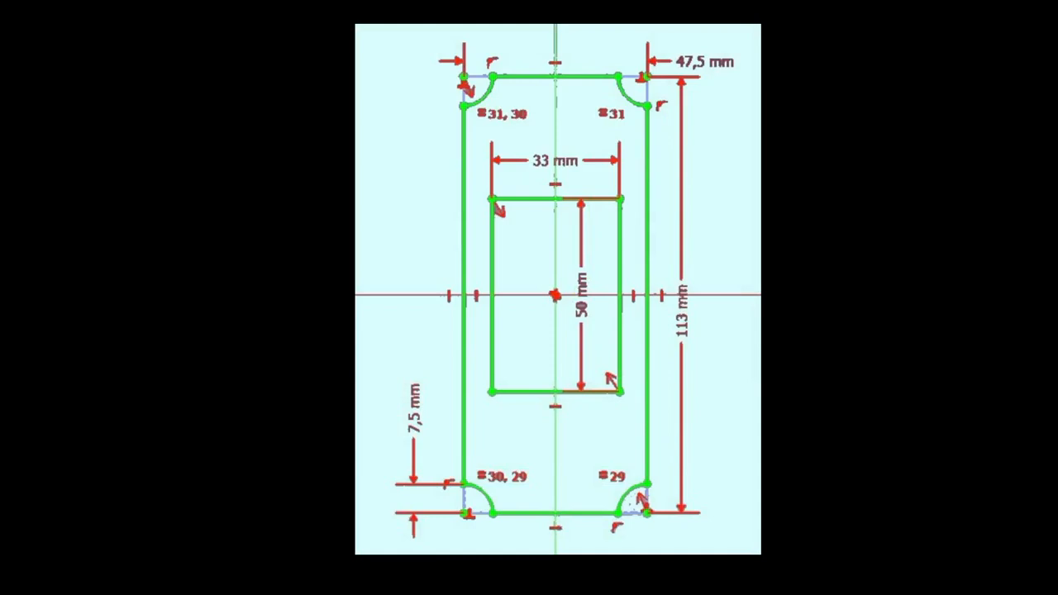
left_click(49, 433)
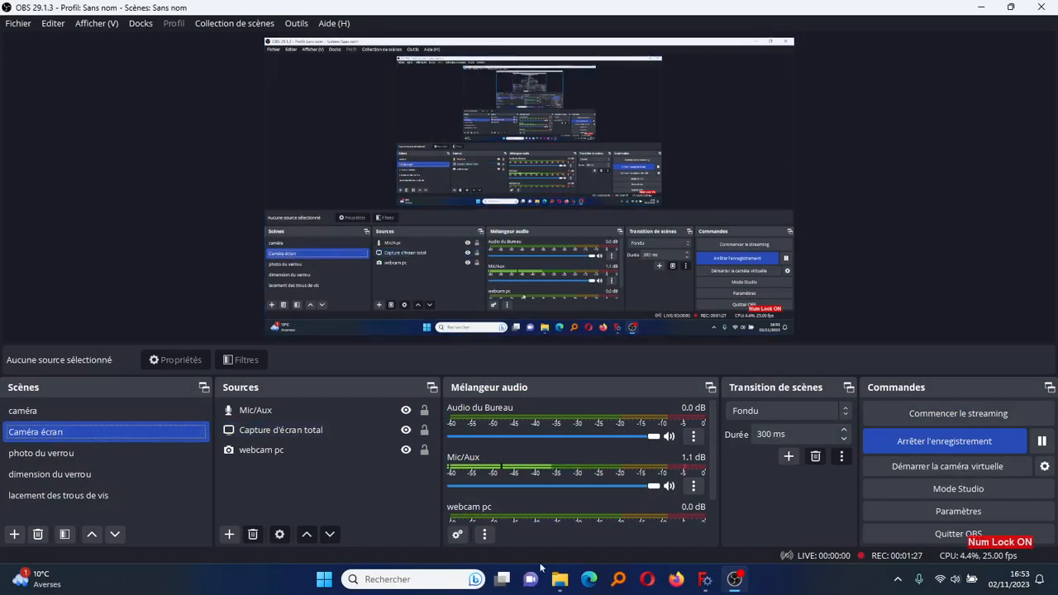
left_click(709, 589)
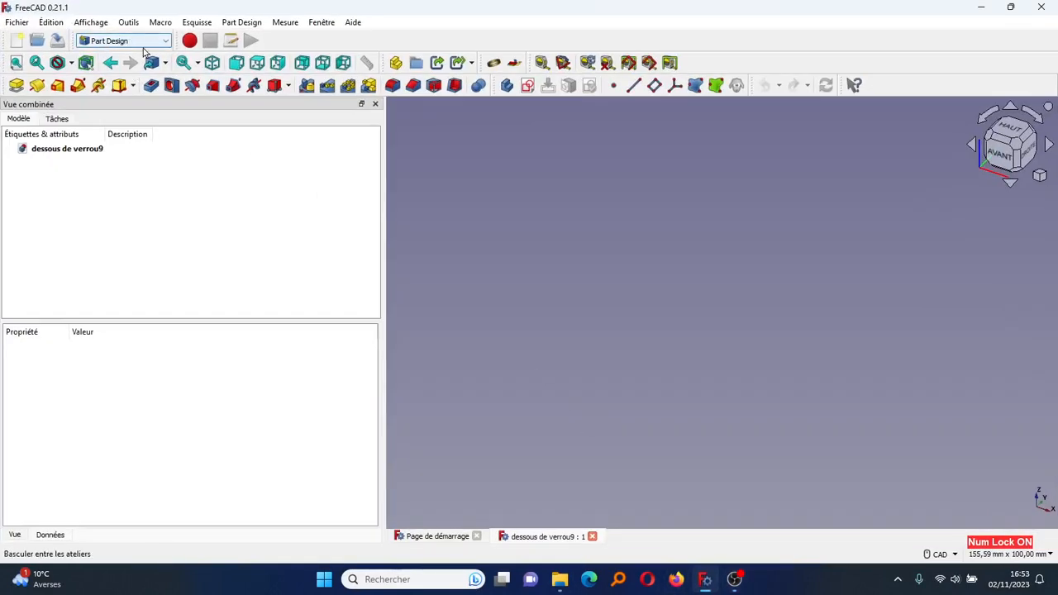
- Create a new body and start a sketch on its XY plane
left_click(507, 85)
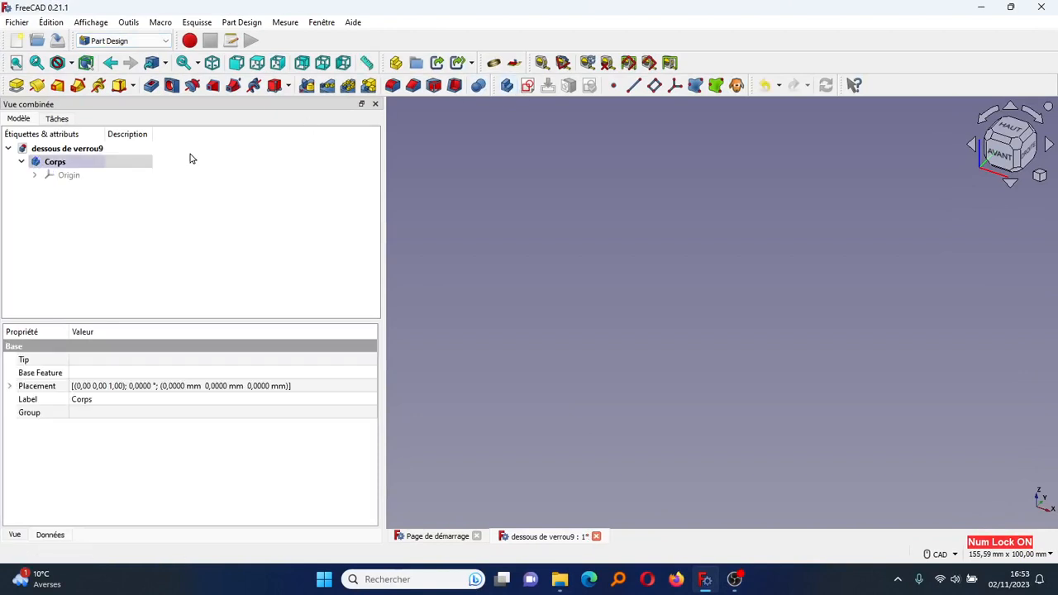
left_click(527, 86)
left_click(63, 200)
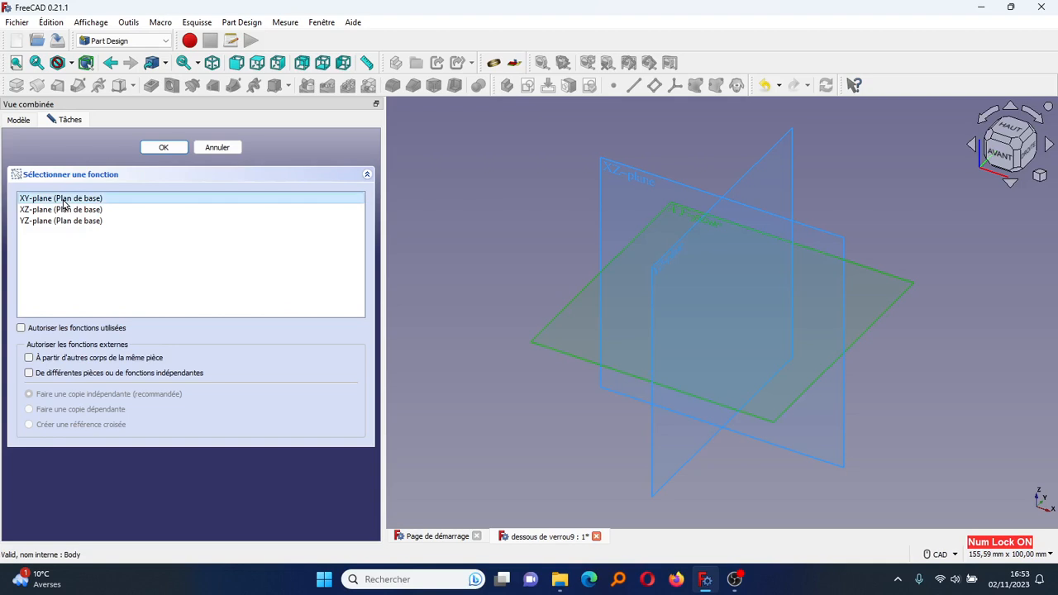
left_click(164, 148)
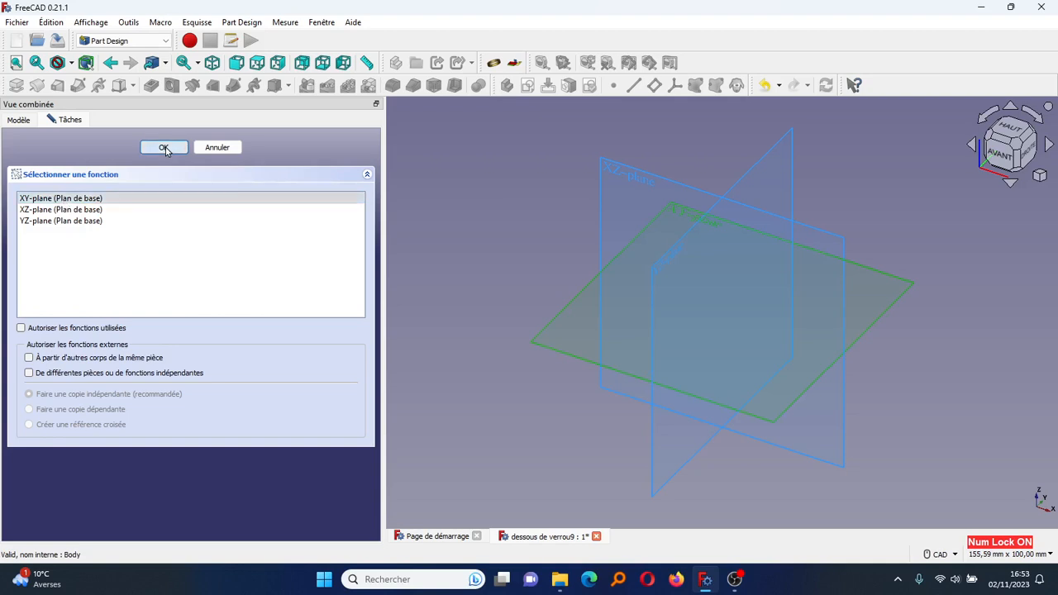
- Sketch a rectangle about 30.5 by 33 mm around the origin
scroll(555, 200, "up", 1)
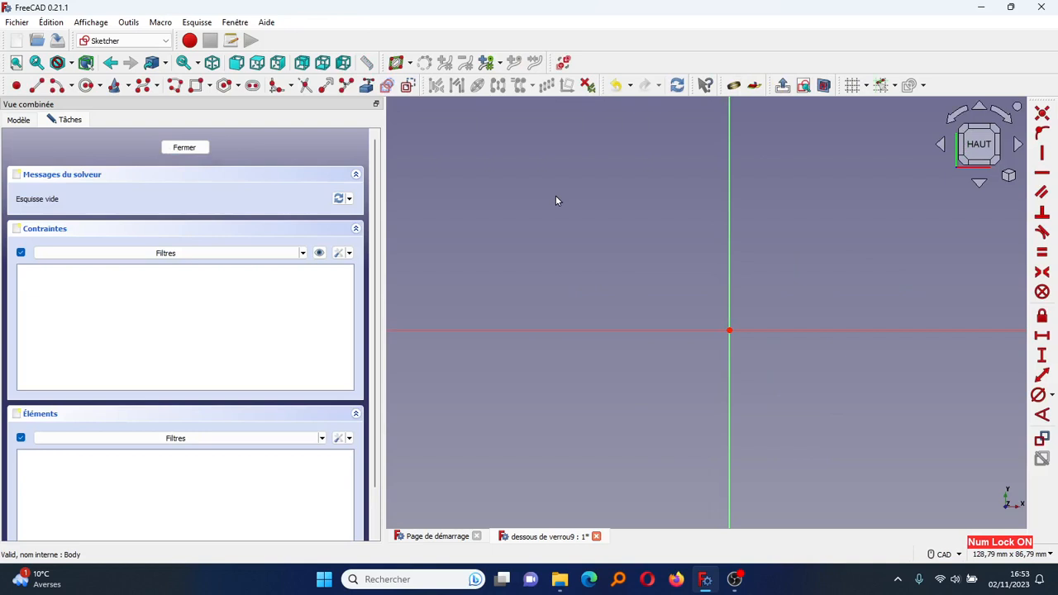
mouse_move(556, 199)
left_mouse_down()
mouse_move(241, 92)
mouse_move(275, 135)
mouse_move(451, 219)
left_mouse_up()
left_click(196, 86)
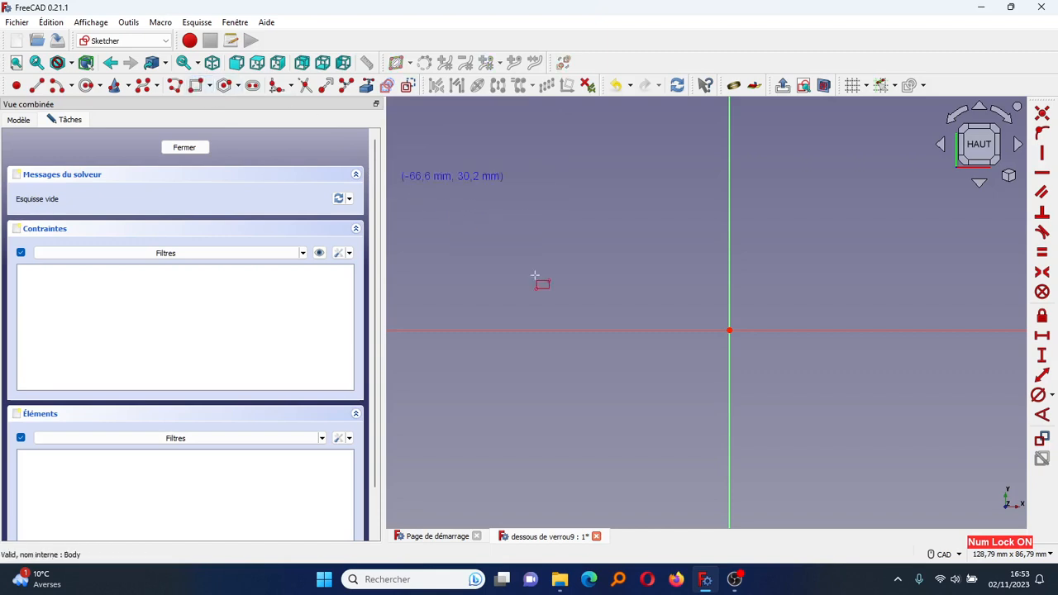
left_click(654, 256)
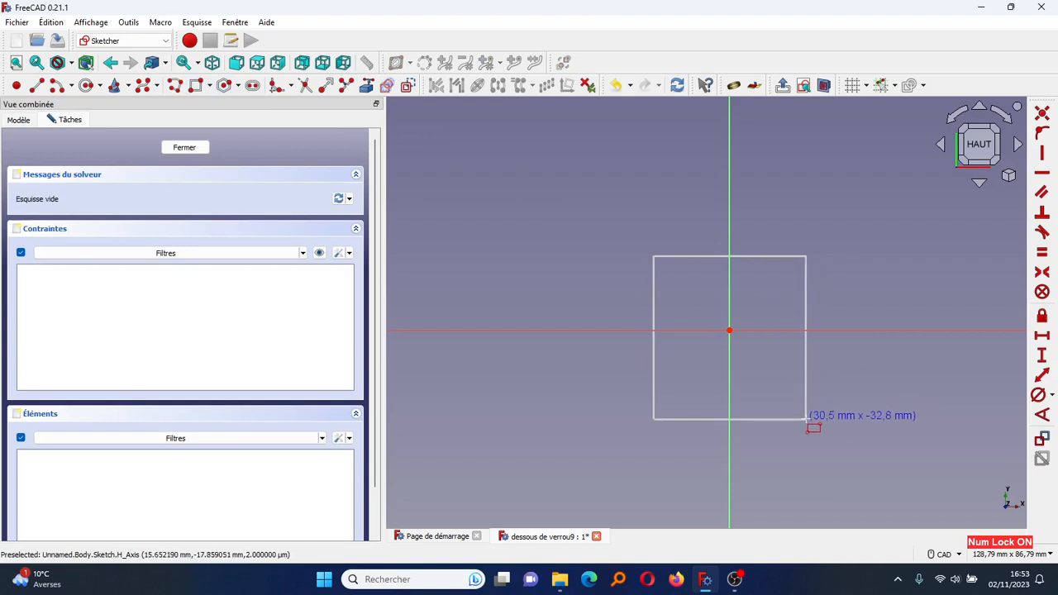
left_click(807, 419)
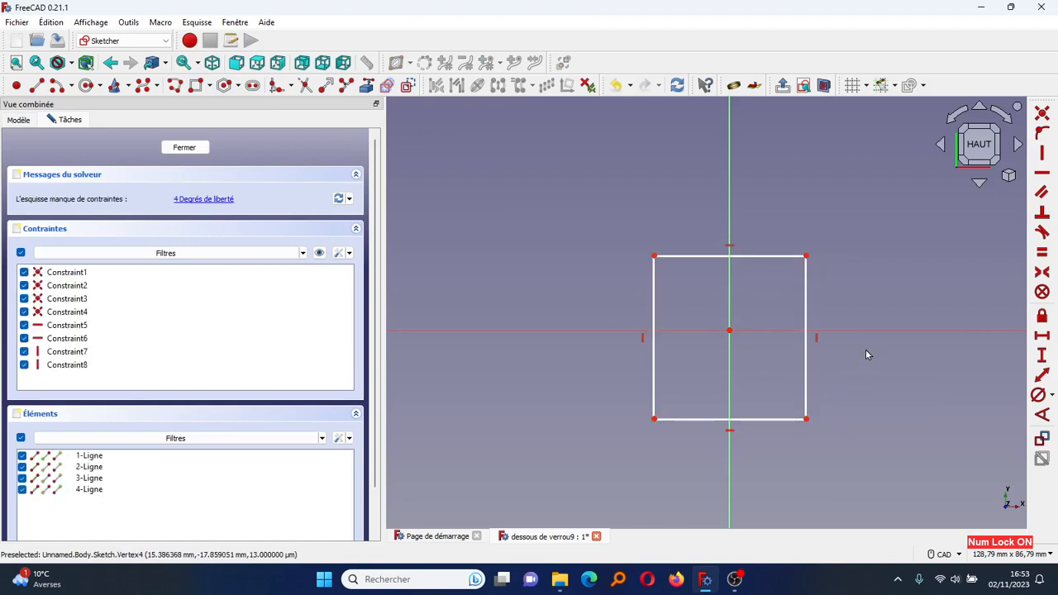
- Constrain two diagonally opposite corners of the rectangle to be symmetric about the origin
left_click(654, 257)
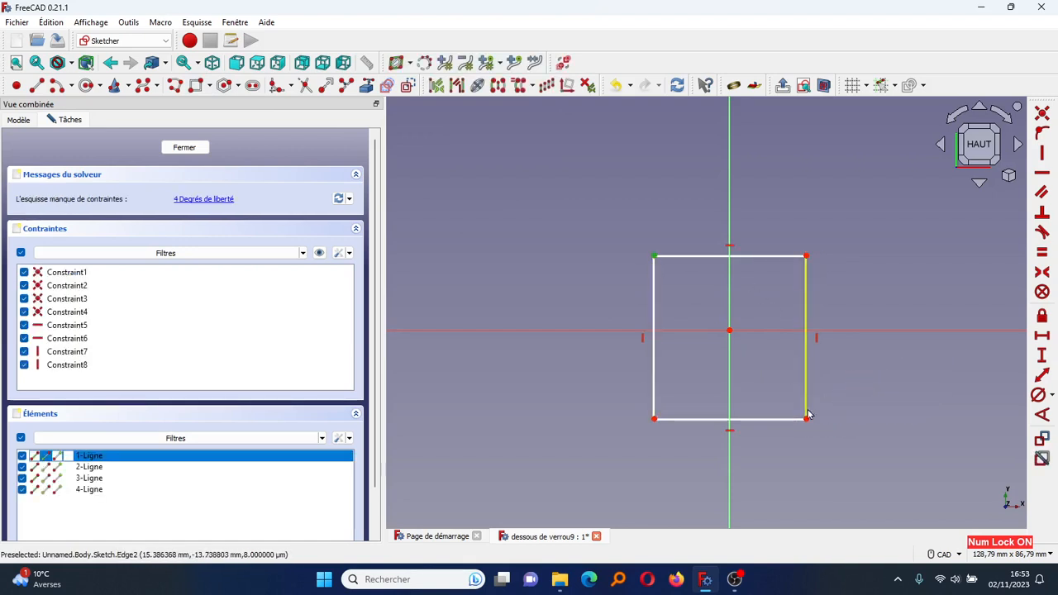
left_click(807, 423)
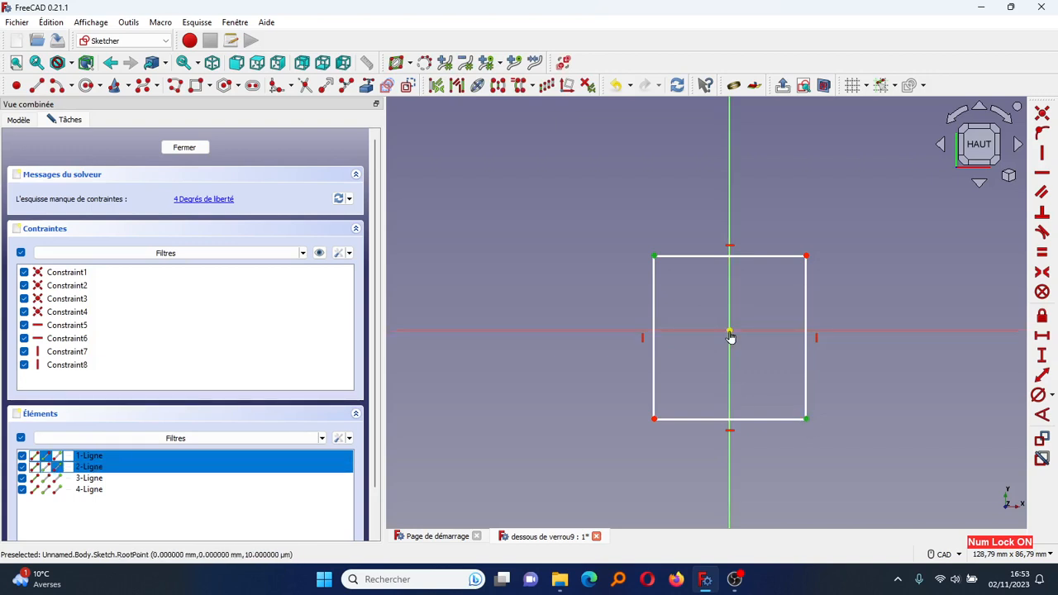
left_click(1040, 266)
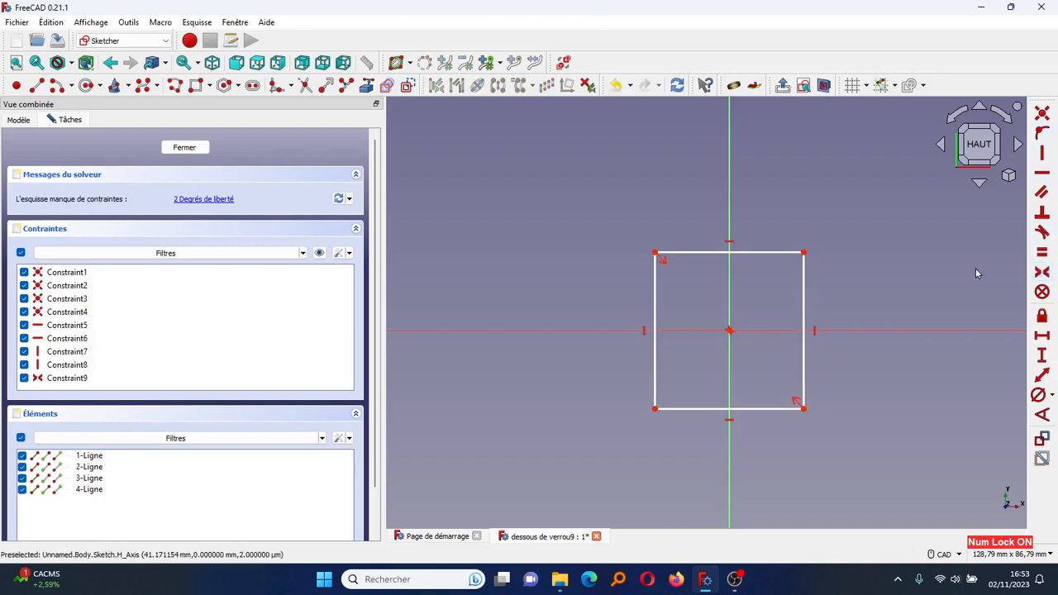
- Add a horizontal distance constraint of 47.5 mm to the rectangle's upper edge
left_click(749, 257)
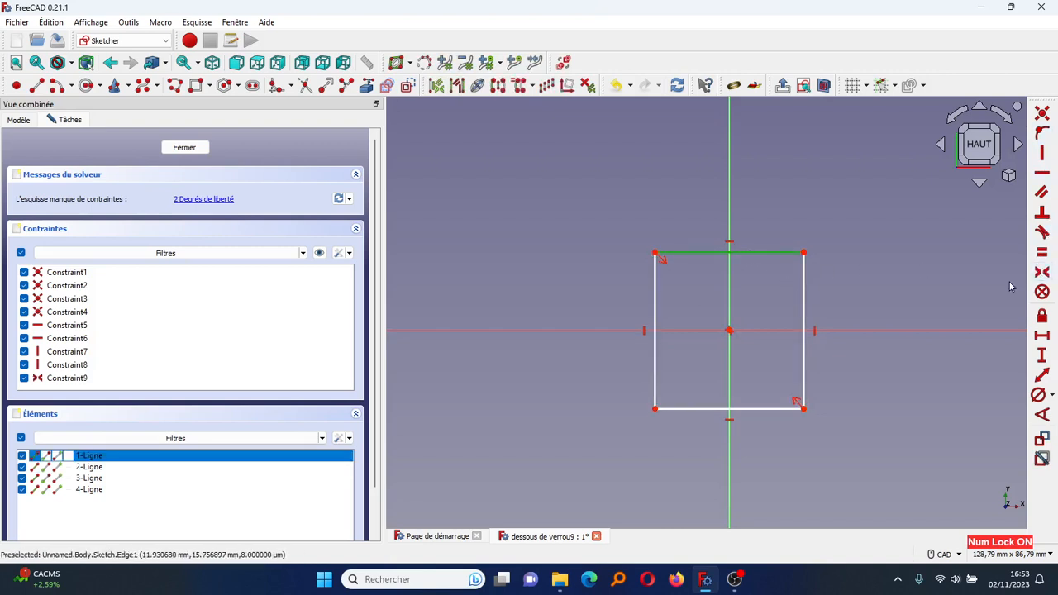
left_click(1042, 335)
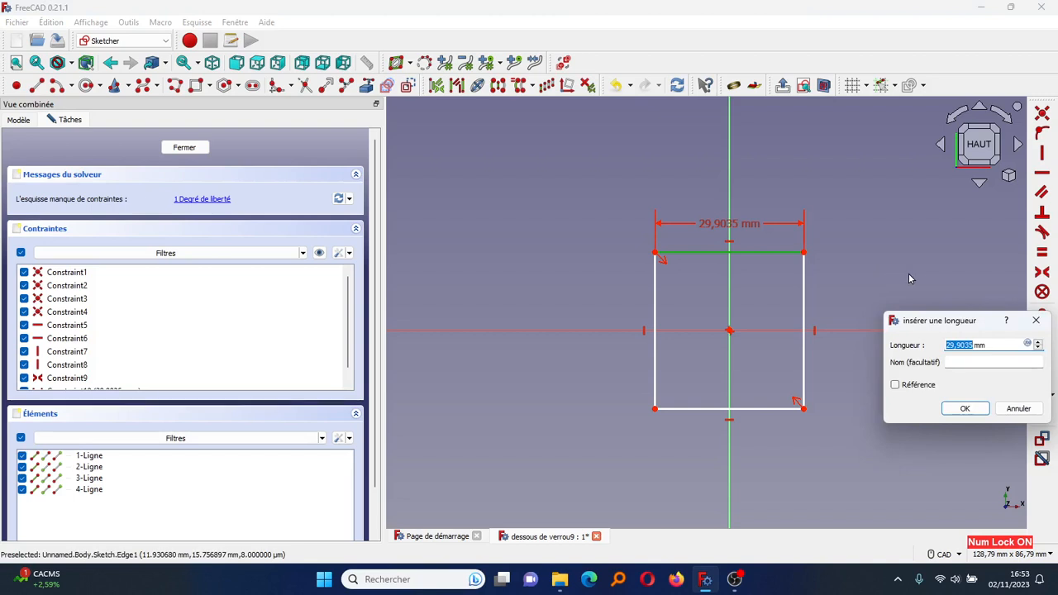
type("47.5")
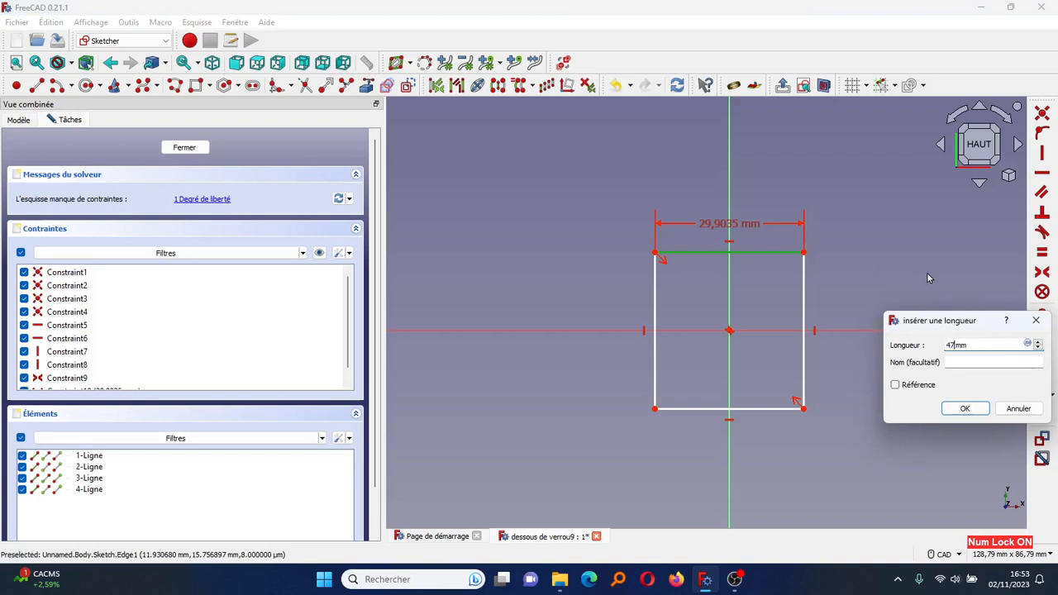
left_click(965, 411)
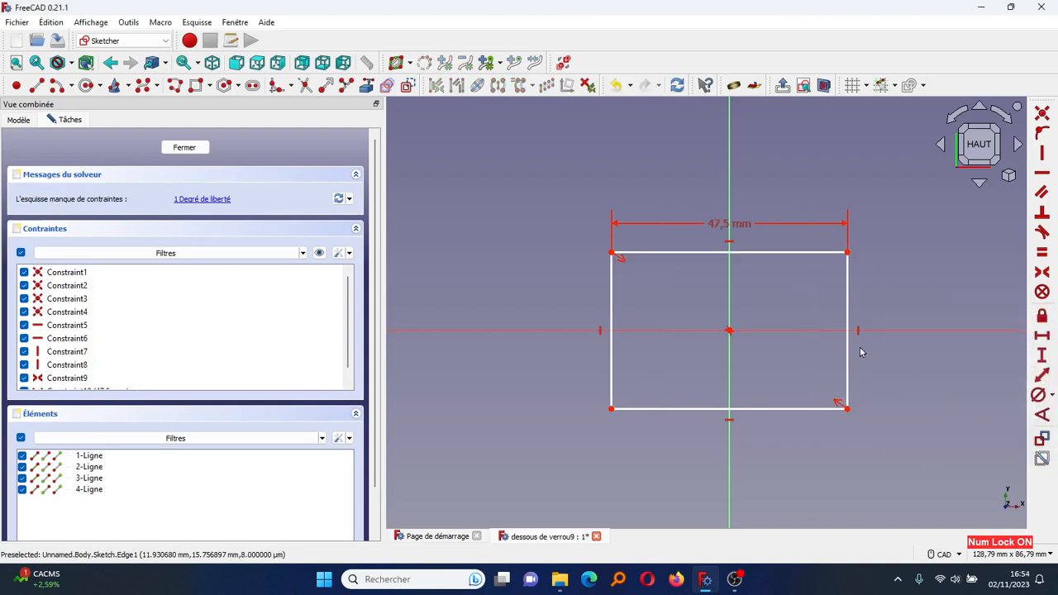
- Add a vertical distance constraint of 113 mm to the rectangle's right edge
left_click(847, 322)
left_click(1042, 355)
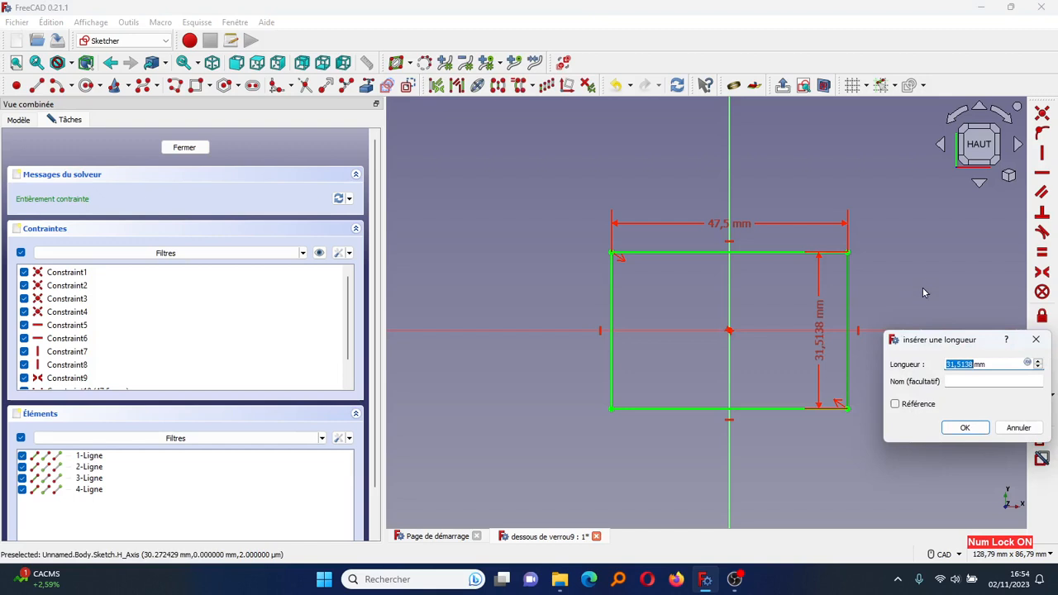
type("113")
left_click(963, 427)
- Move the 113 mm and 47.5 mm dimension labels outside the rectangle, to its right side
scroll(864, 289, "down", 2)
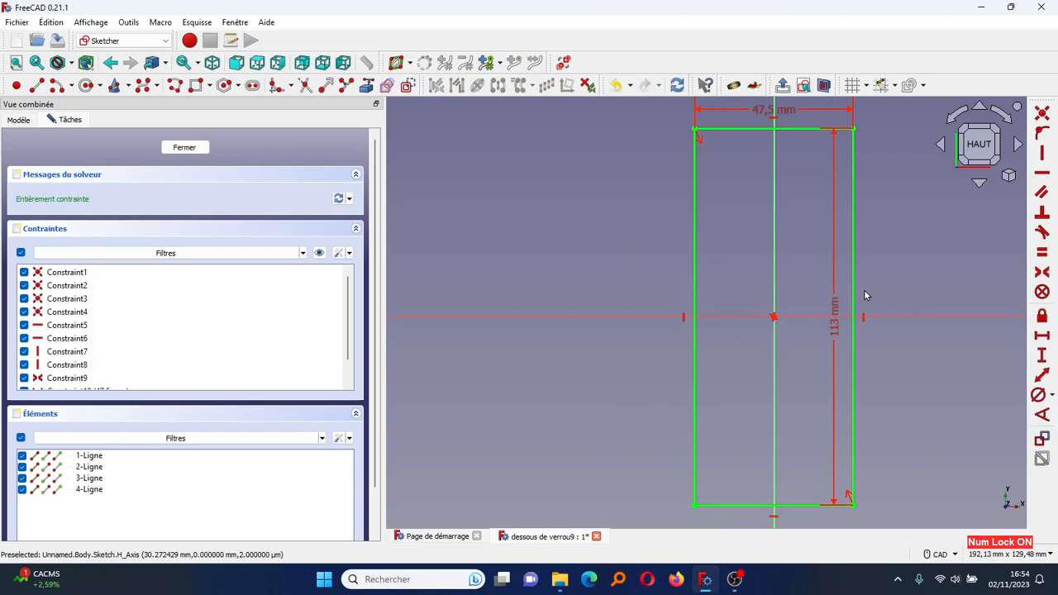
left_click_drag(837, 318, 907, 314)
left_click_drag(764, 116, 918, 116)
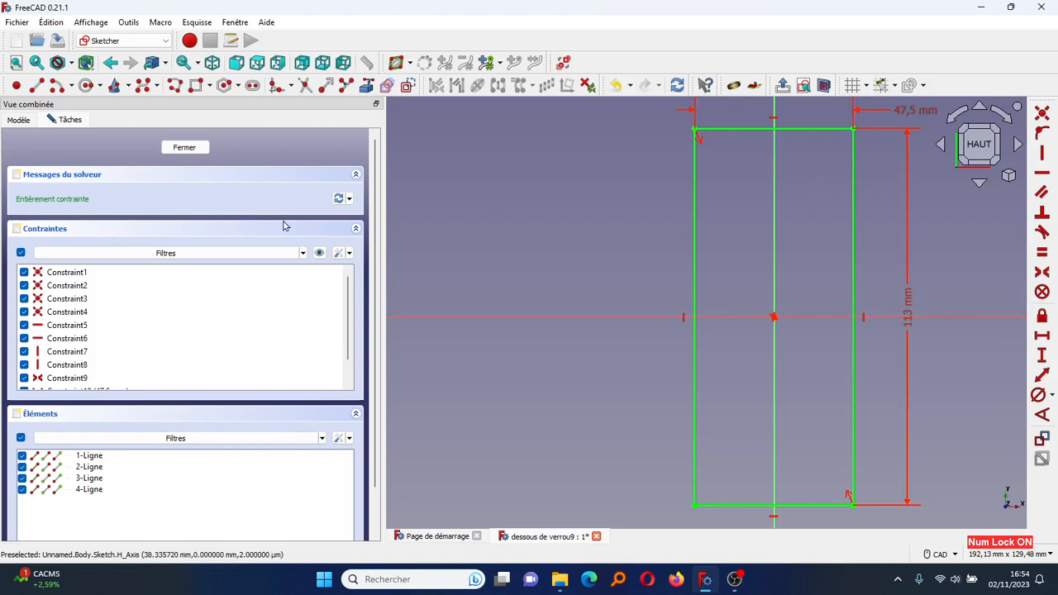
- Convert all four lines of the rectangle to construction geometry
mouse_move(883, 521)
left_mouse_down()
mouse_move(673, 402)
mouse_move(643, 189)
mouse_move(659, 113)
left_mouse_up()
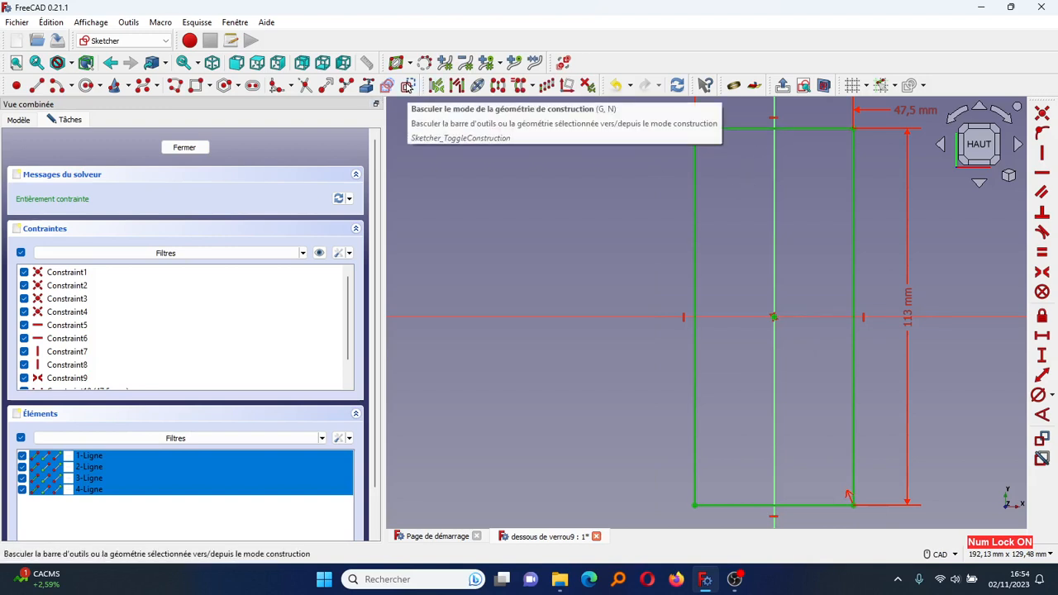
left_click(408, 87)
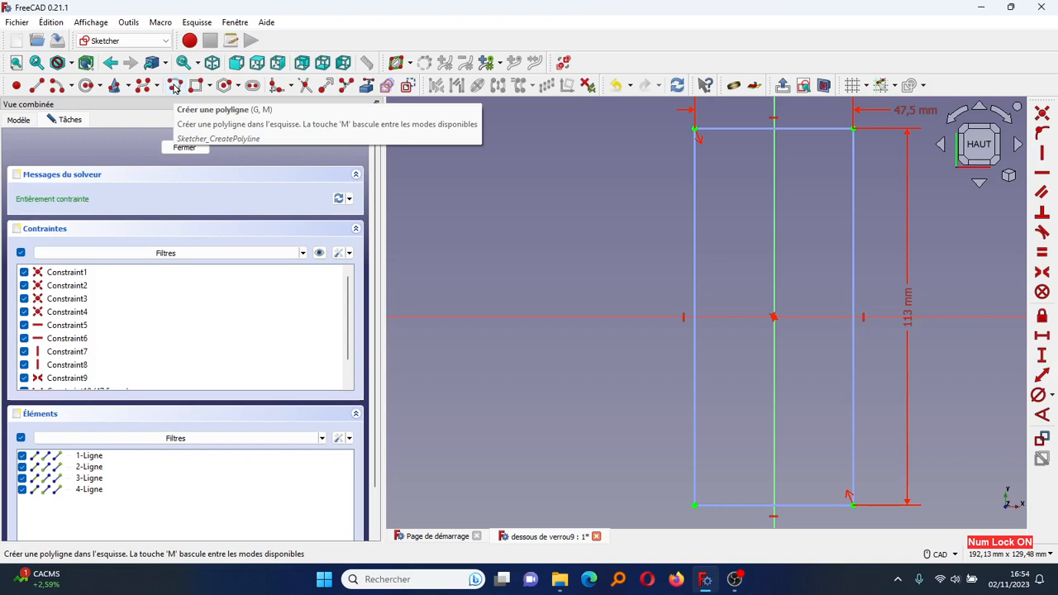
- Start a polyline with a line about 33 mm long on the rectangle's upper edge and a concave upper-right corner arc of about 8 mm radius
left_click(175, 88)
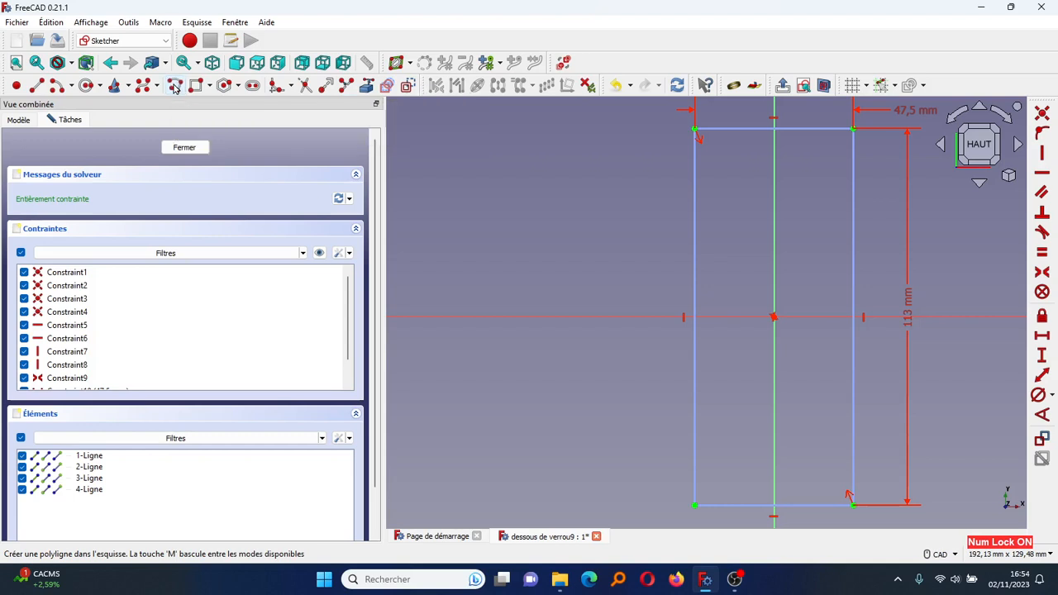
left_click(721, 134)
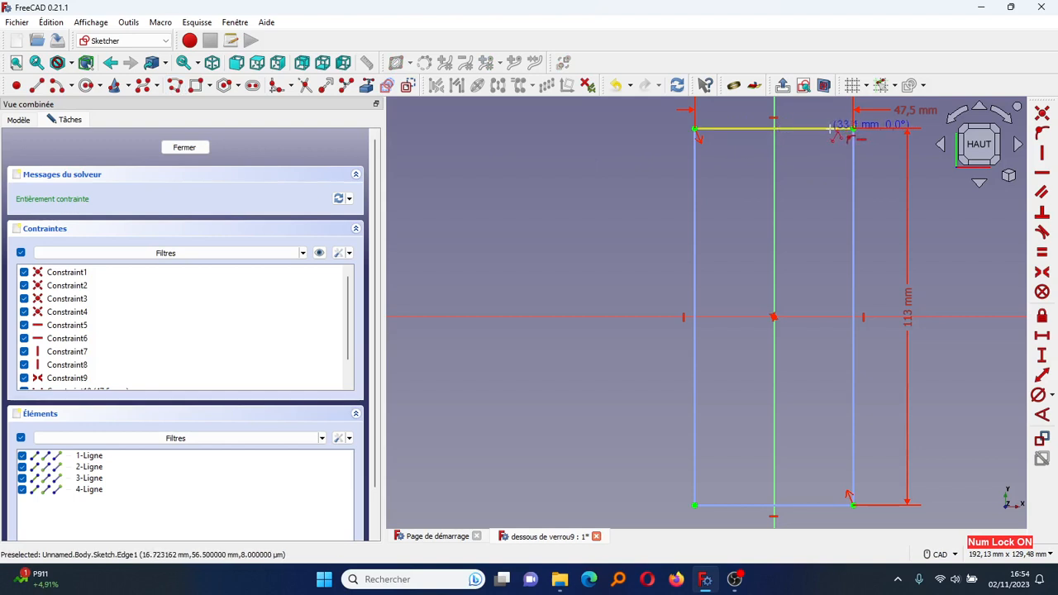
left_click(829, 129)
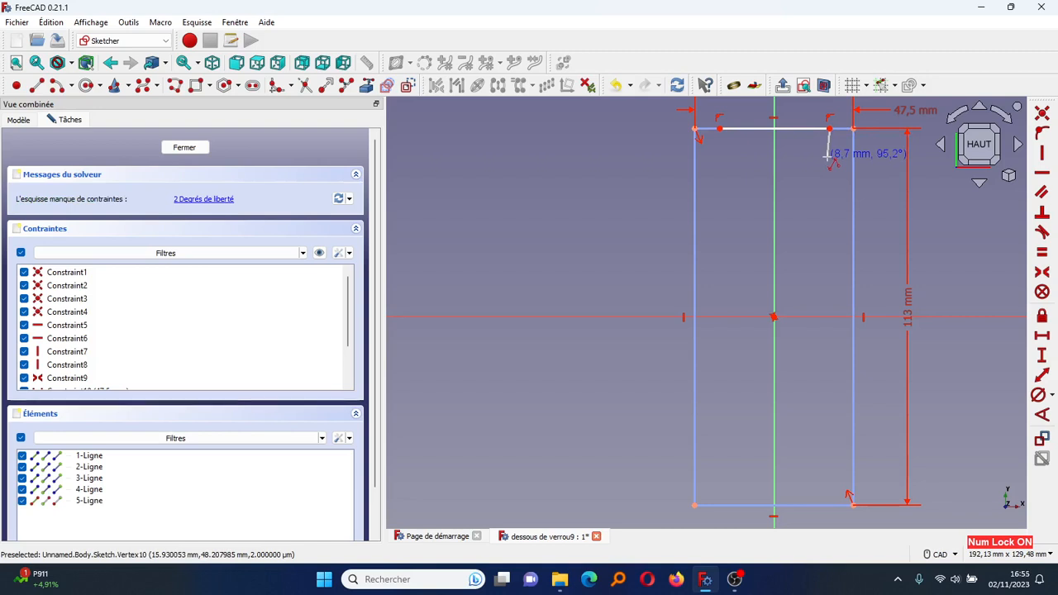
key("m")
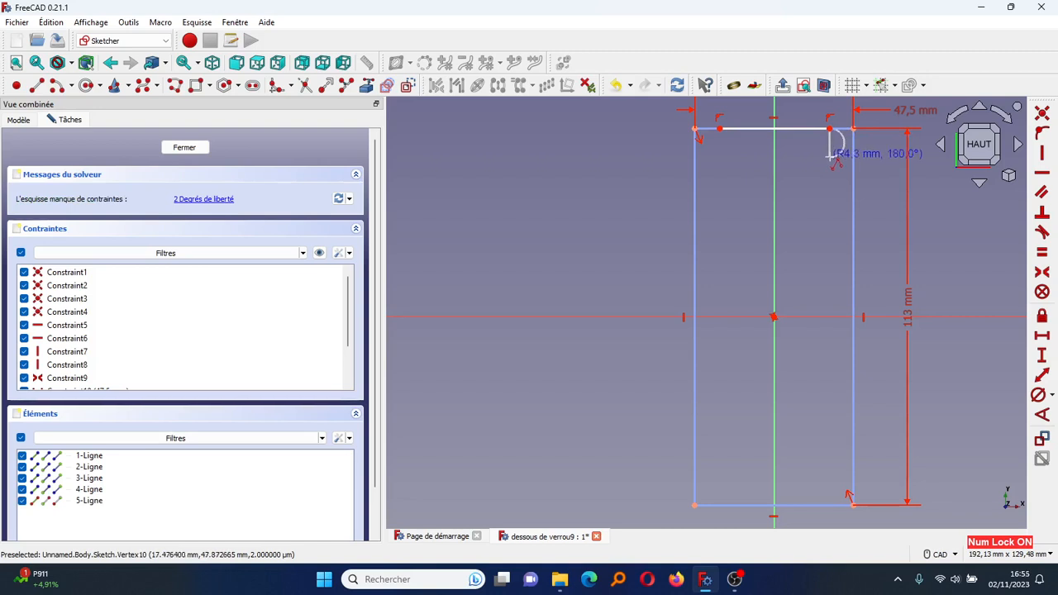
key("m")
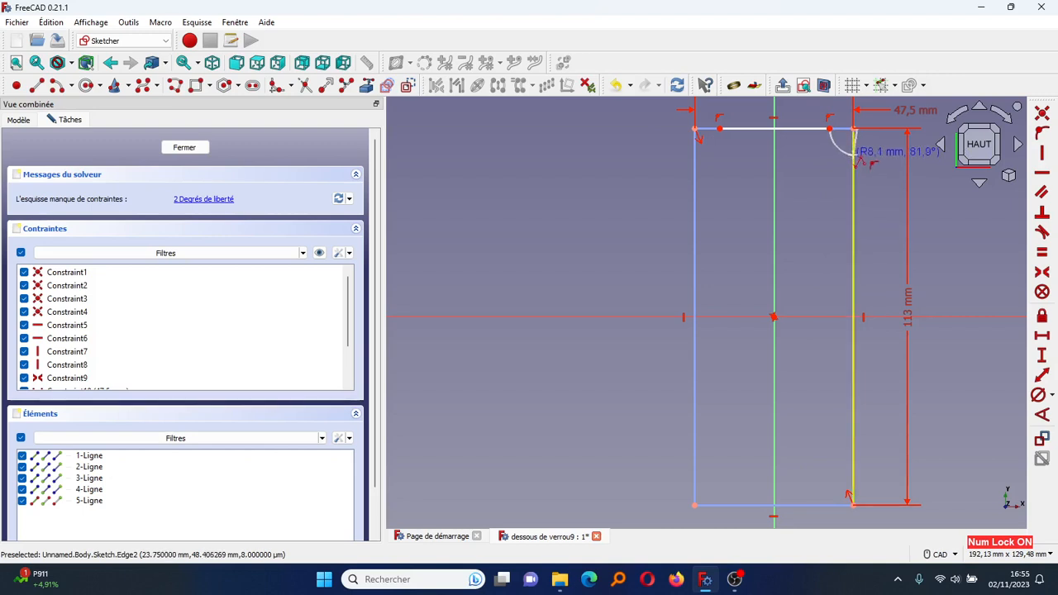
left_click(854, 155)
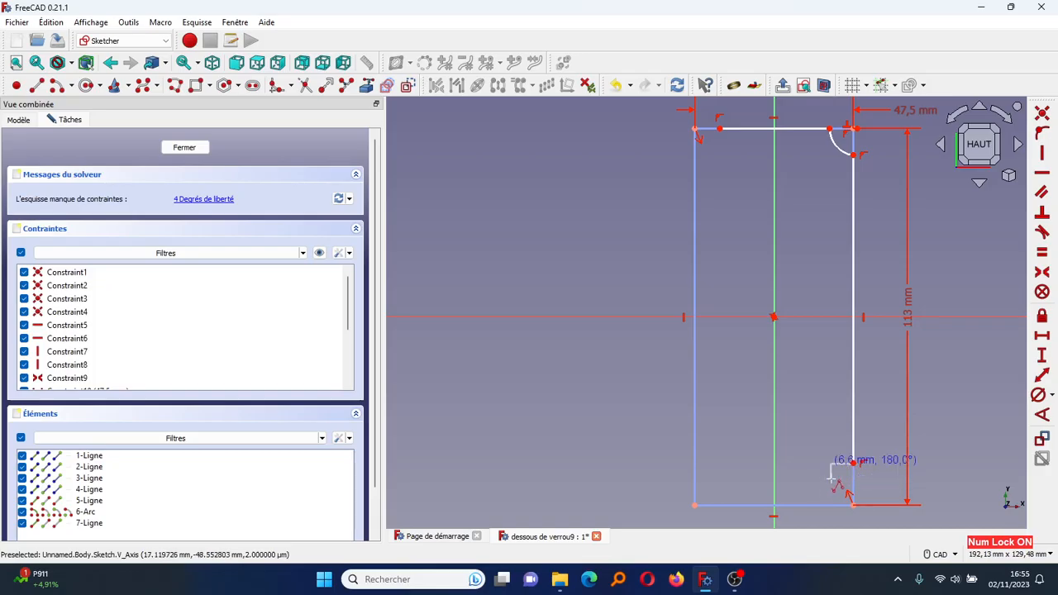
- Continue the polyline down the right edge and about 28 mm along the lower edge, with concave arcs cutting both lower corners
key("m")
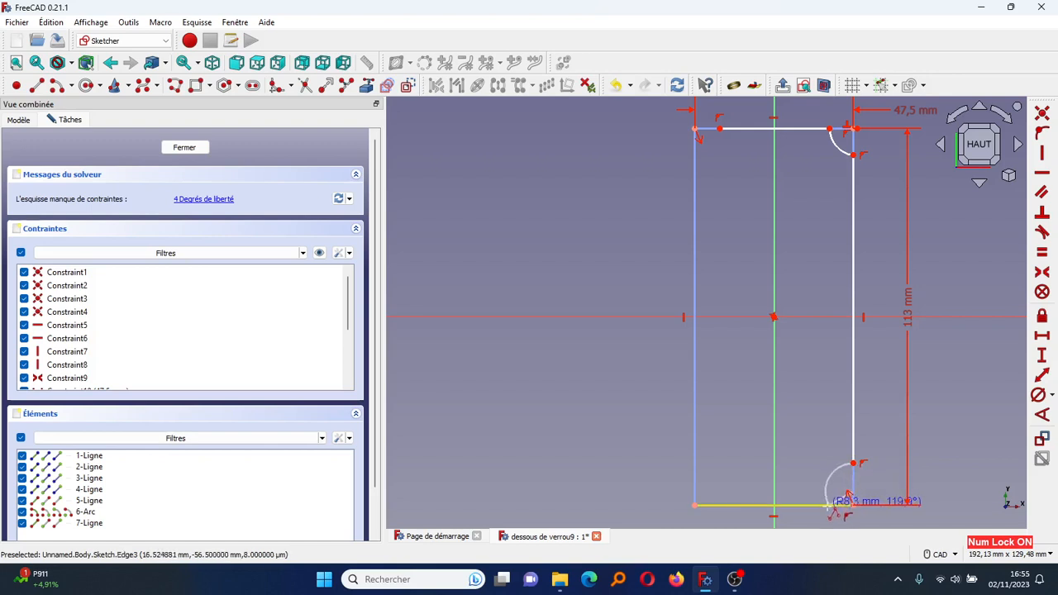
left_click(828, 504)
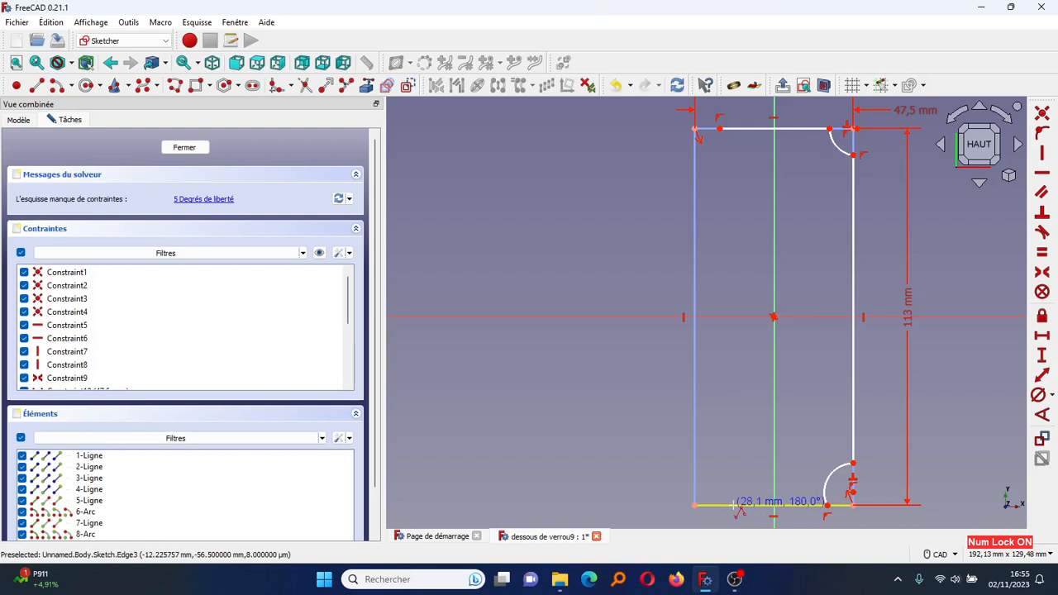
left_click(736, 505)
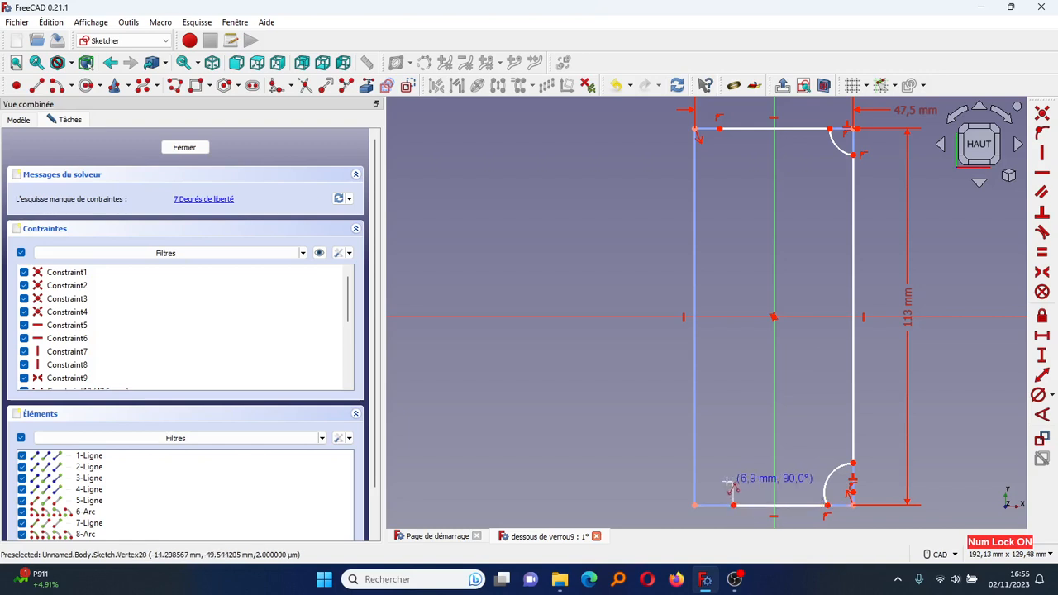
key("m")
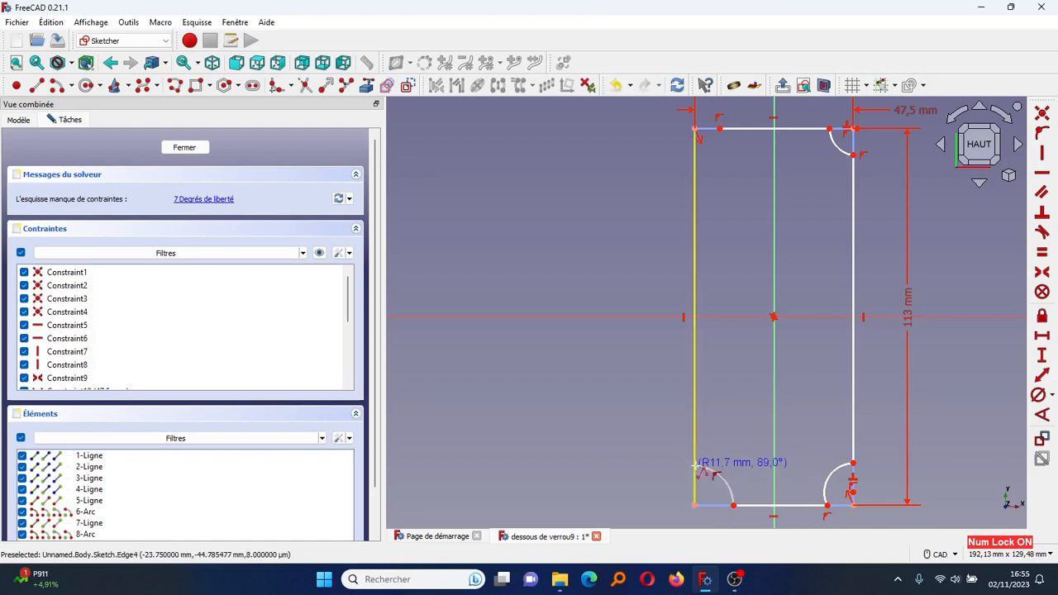
left_click(695, 467)
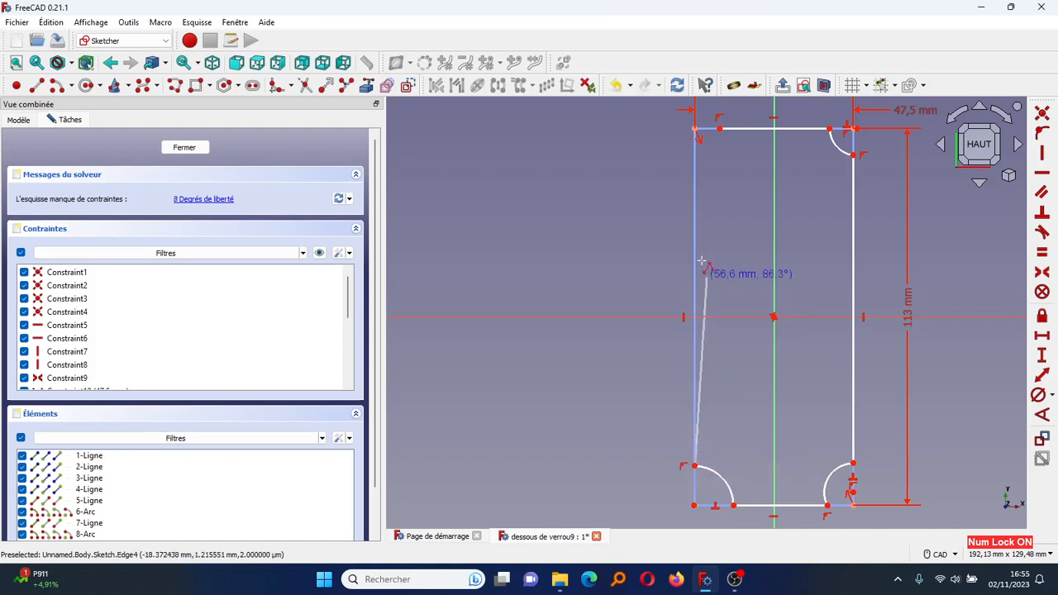
- Close the polyline with a line up the left edge and a concave upper-left corner arc of about 7 mm radius ending at the start point
left_click(695, 155)
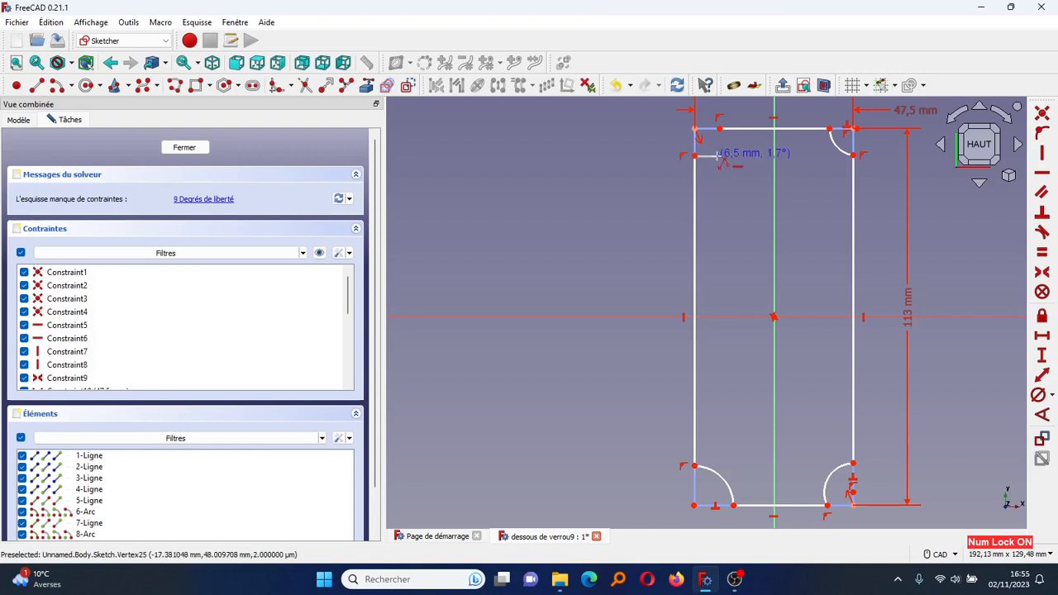
key("m")
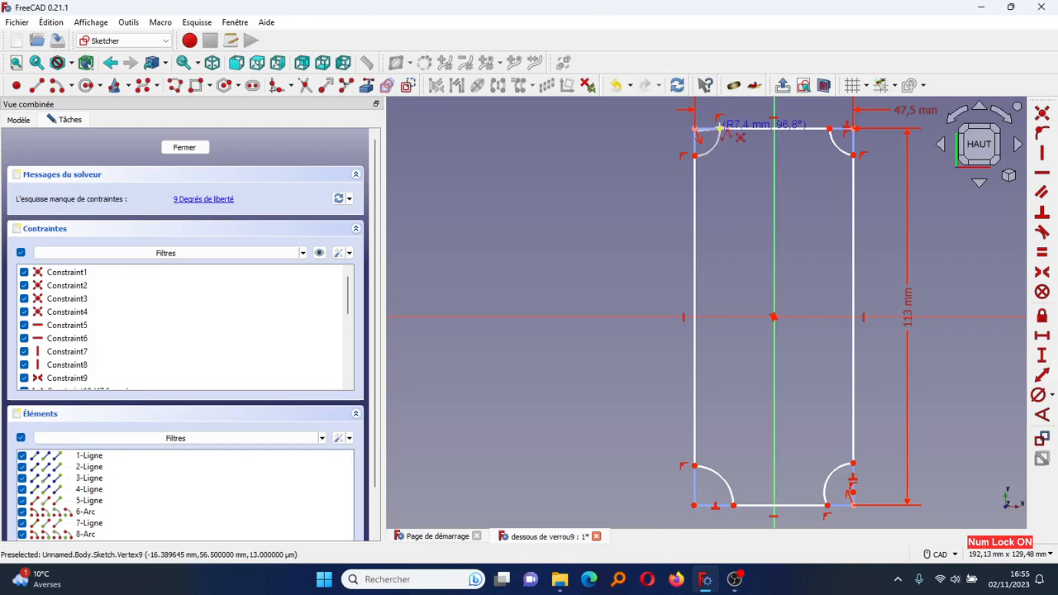
left_click(719, 129)
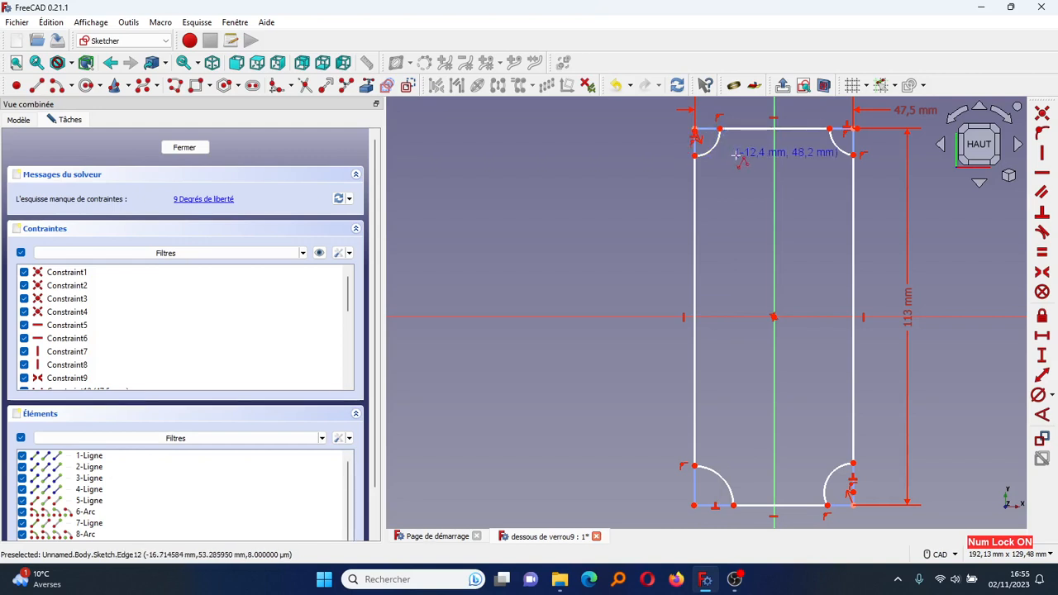
right_click(736, 164)
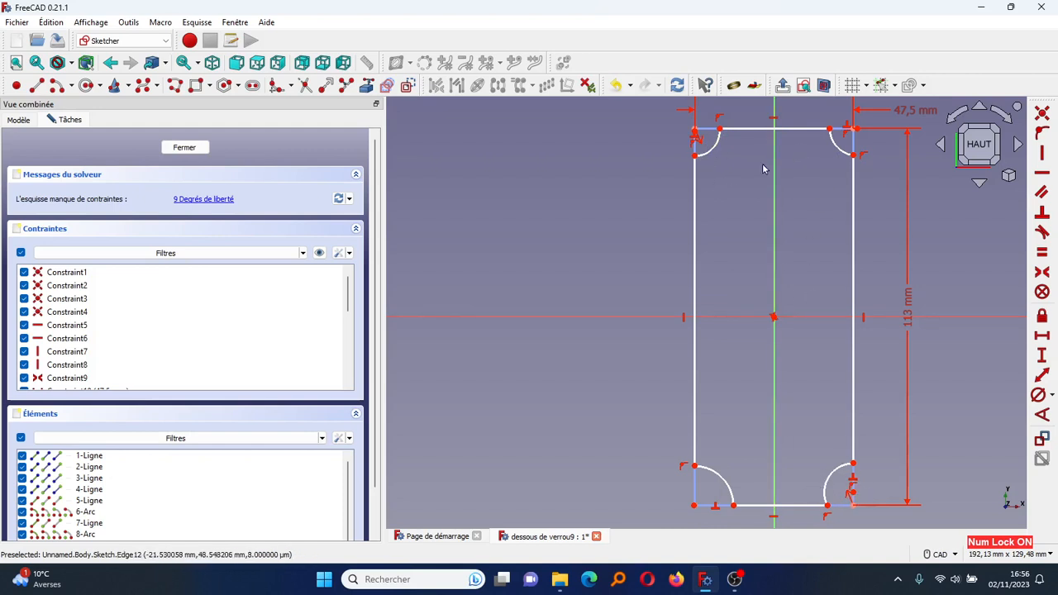
- Make the upper-left arc's centre coincident with the construction rectangle's upper-left corner
scroll(744, 212, "up", 1)
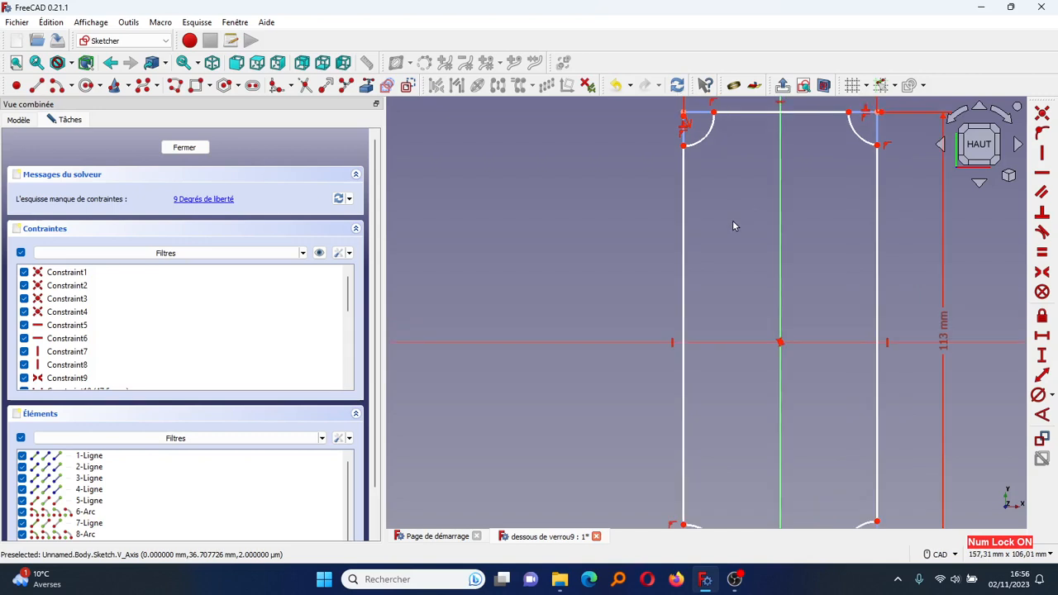
scroll(733, 220, "up", 1)
scroll(721, 212, "down", 3)
scroll(725, 196, "up", 1)
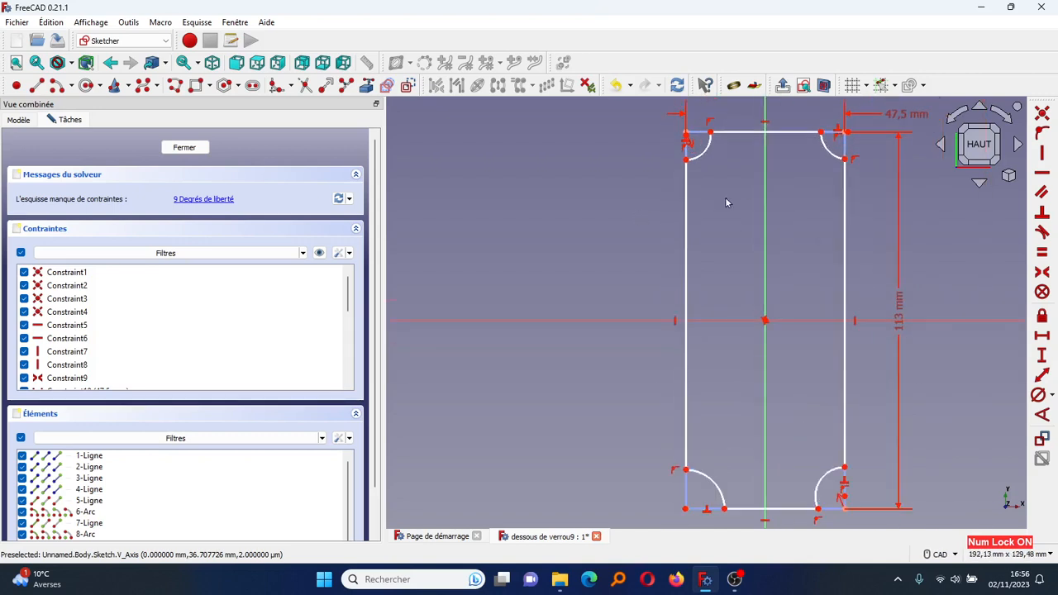
scroll(697, 157, "up", 3)
scroll(697, 158, "up", 1)
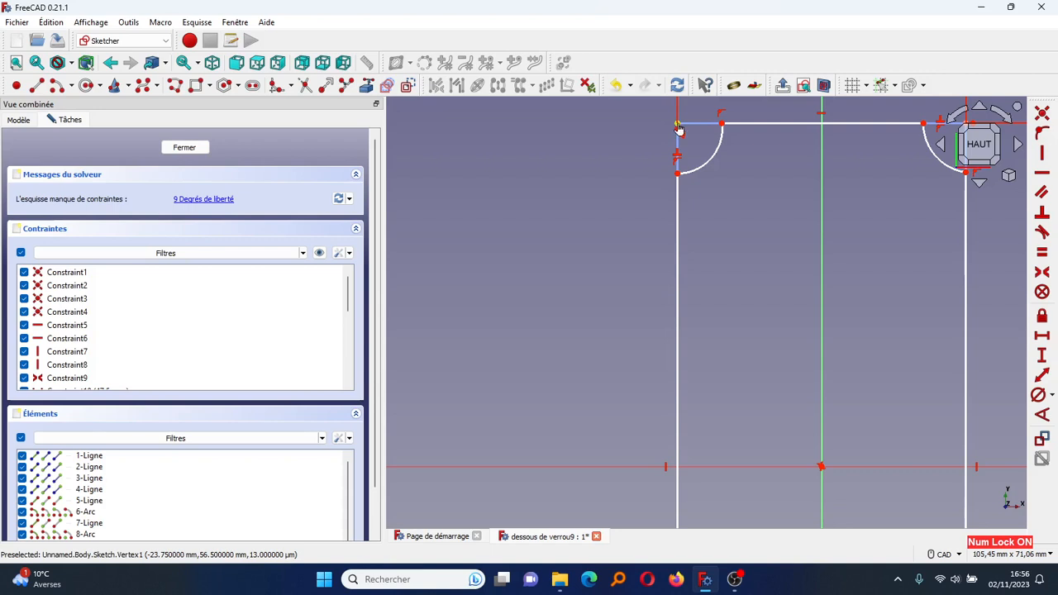
left_click(678, 129)
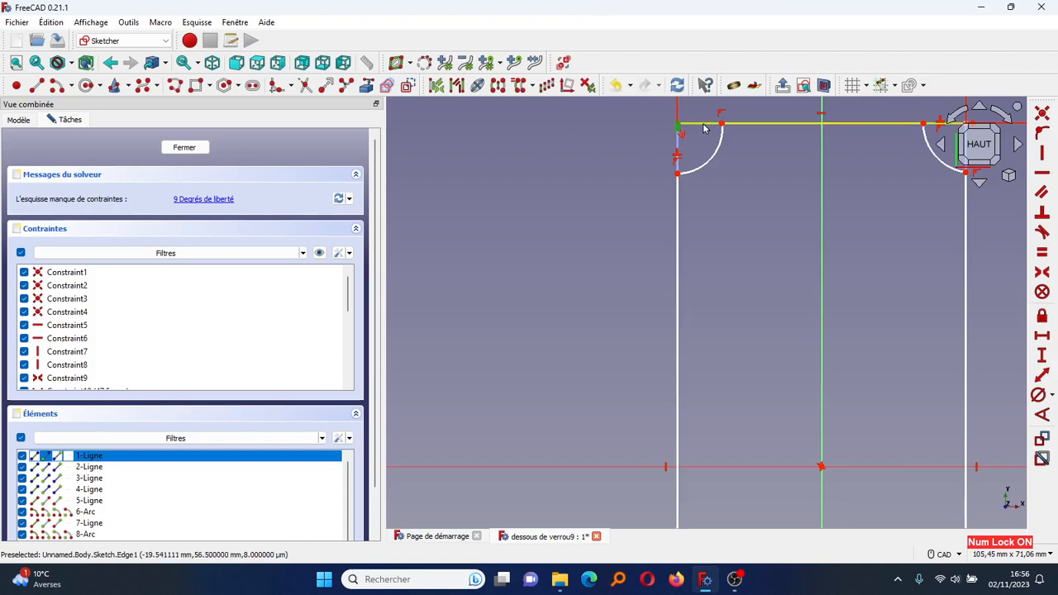
left_click(1042, 113)
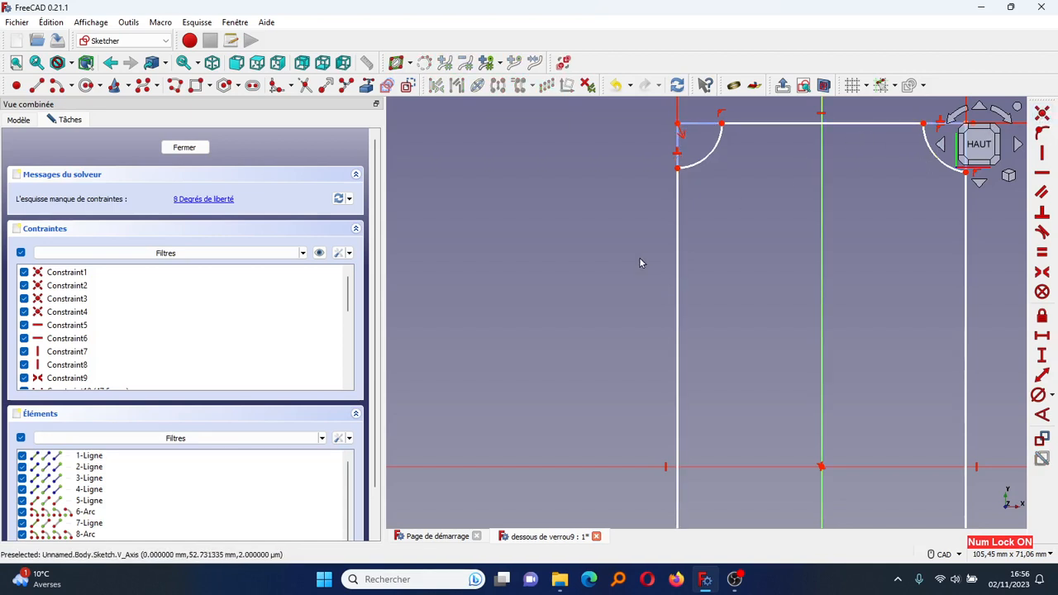
- Make the upper-right arc's centre coincident with the construction rectangle's upper-right corner
key("Left")
key("Left")
key("Left")
key("Left")
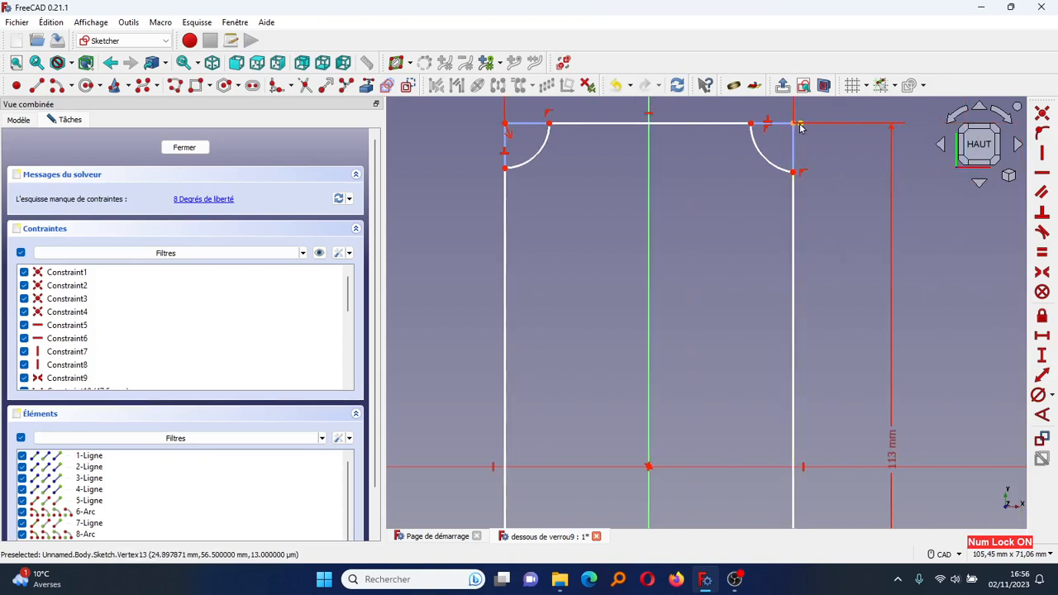
left_click(795, 125)
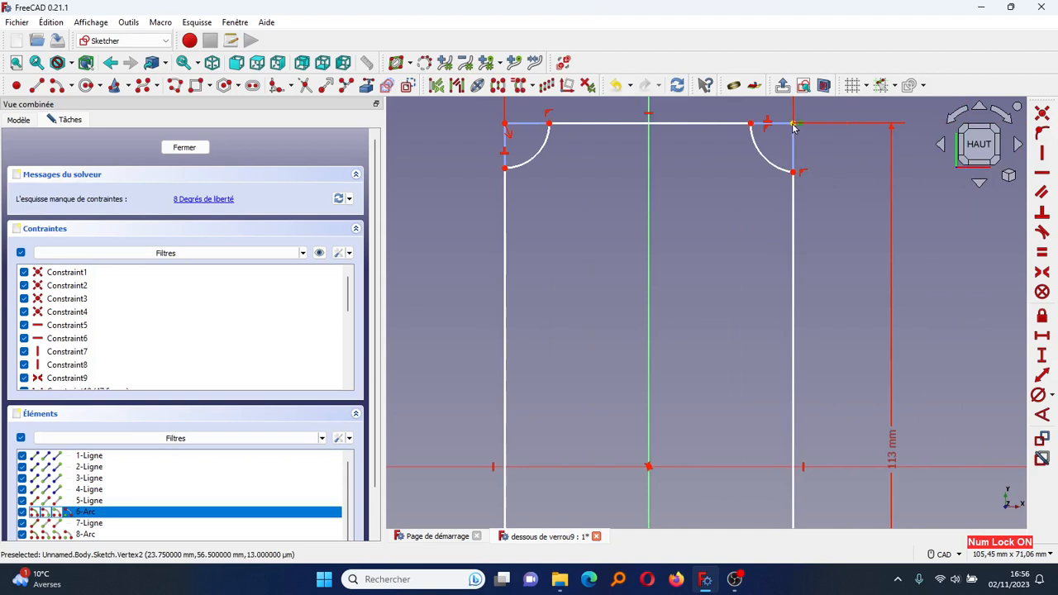
left_click(793, 125)
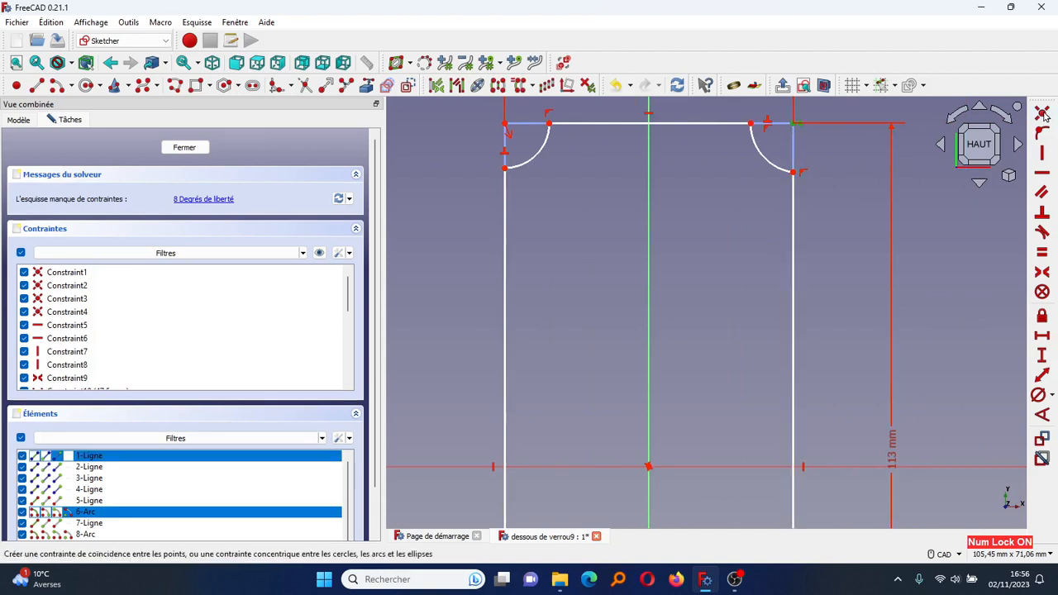
left_click(1043, 116)
- Make the lower-right arc's centre coincident with the construction rectangle's lower-right corner
scroll(858, 319, "down", 3)
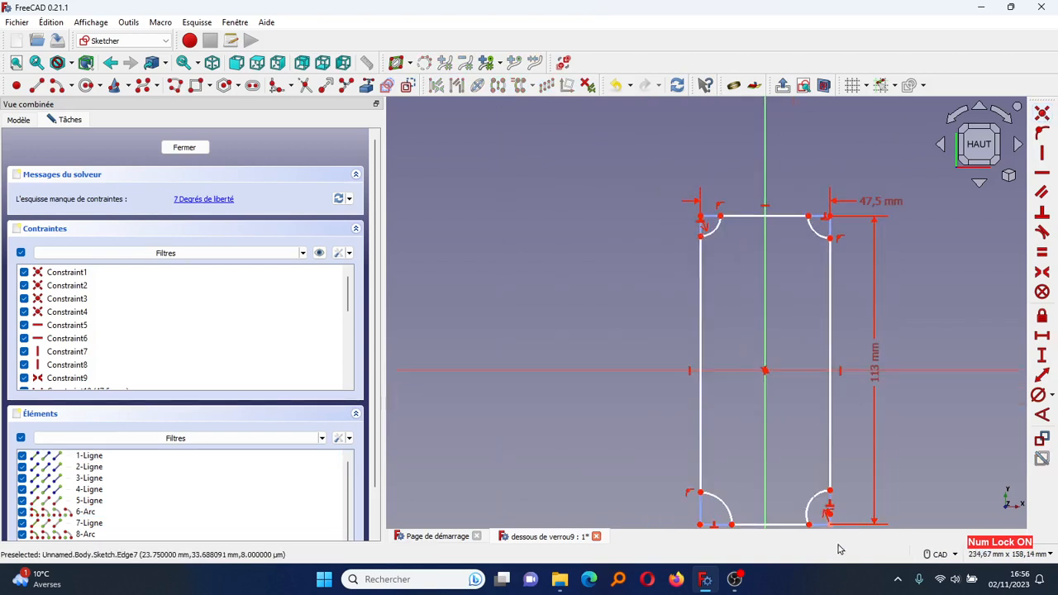
scroll(826, 519, "up", 4)
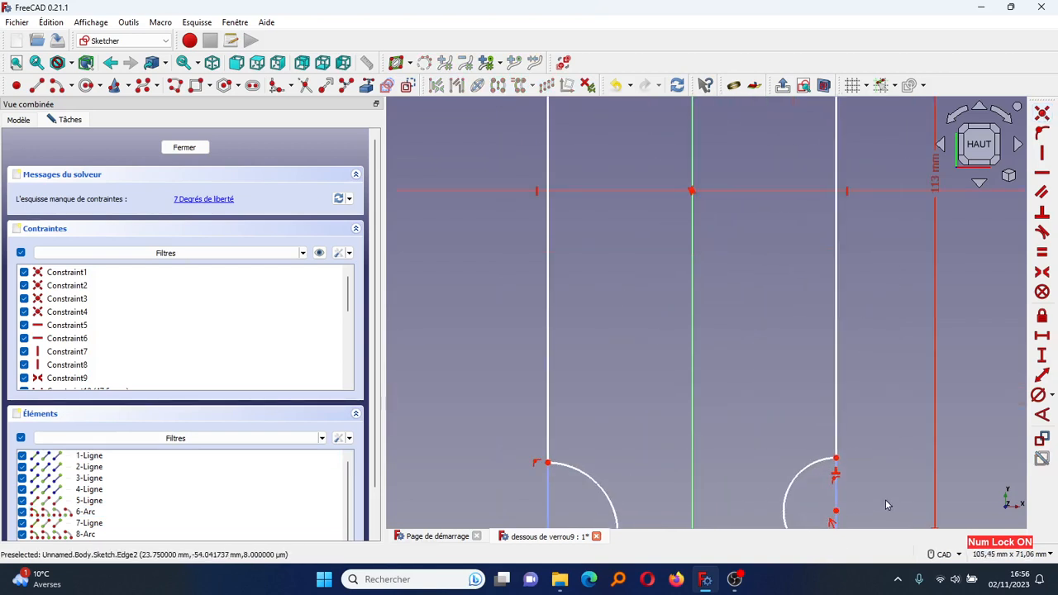
key("Down")
key("Up")
key("Up")
key("Up")
key("Up")
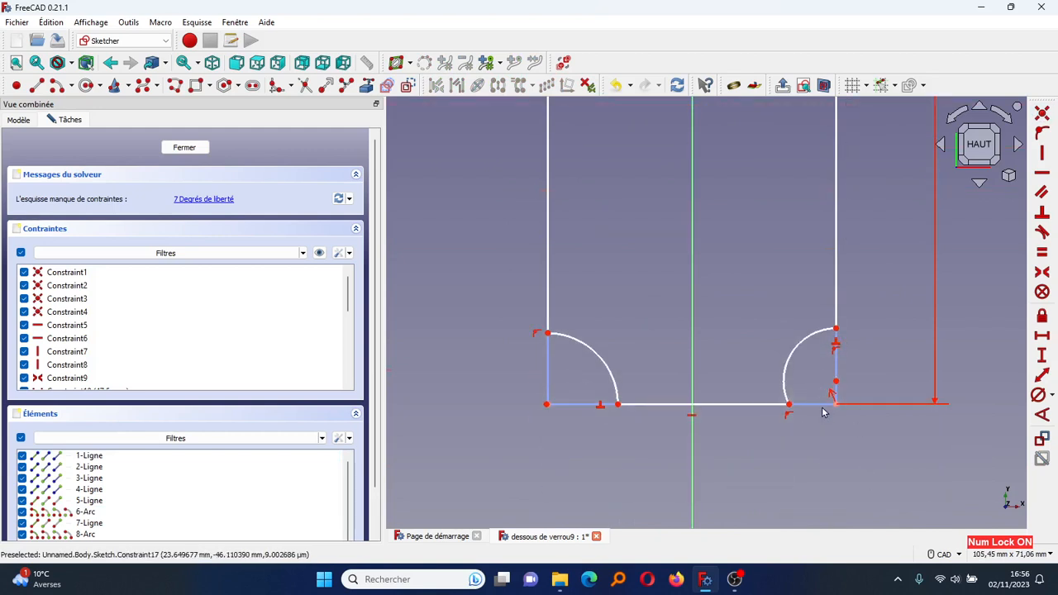
left_click(836, 386)
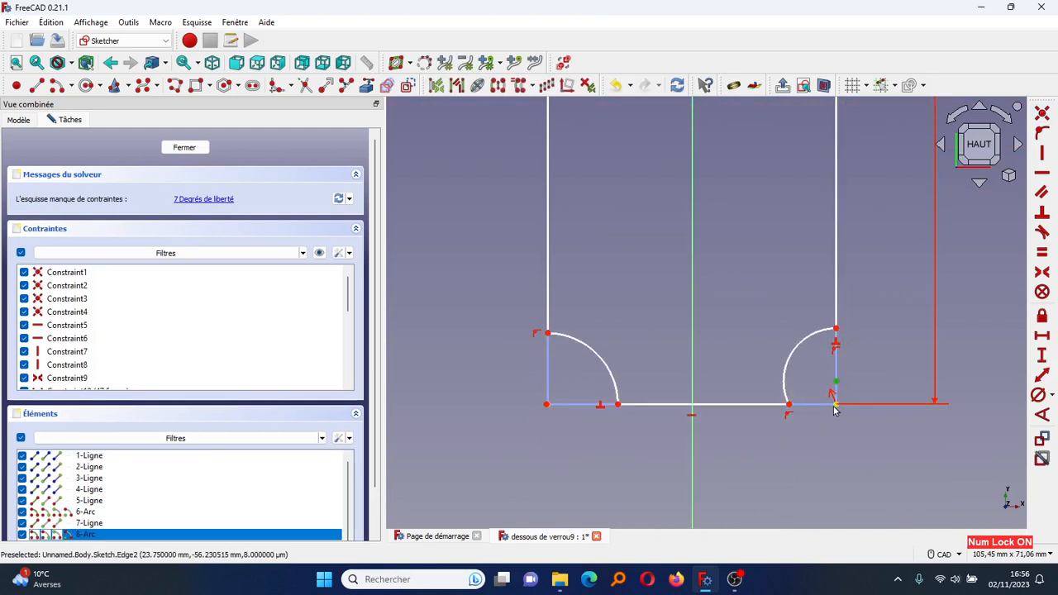
left_click(836, 403)
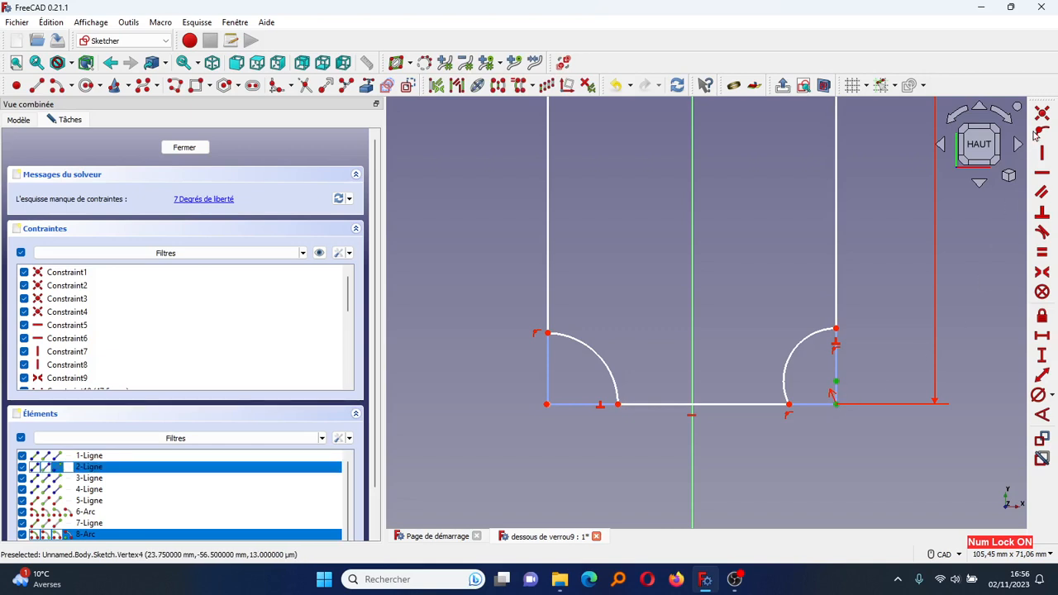
left_click(1043, 114)
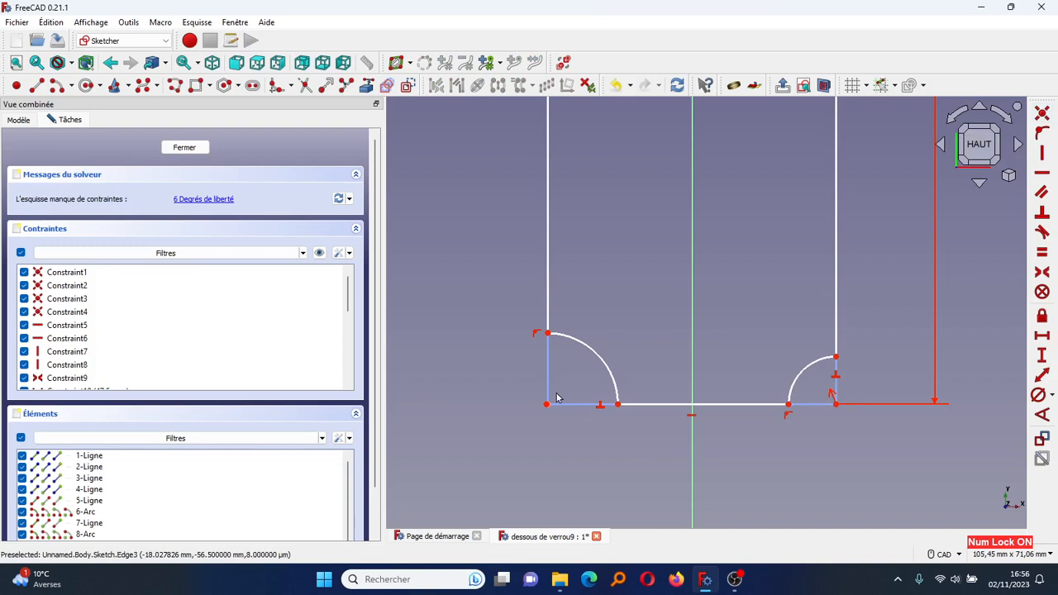
- Pull the lower-left arc's centre off the rectangle's lower-left corner and constrain the two points coincident
left_click_drag(546, 408, 524, 407)
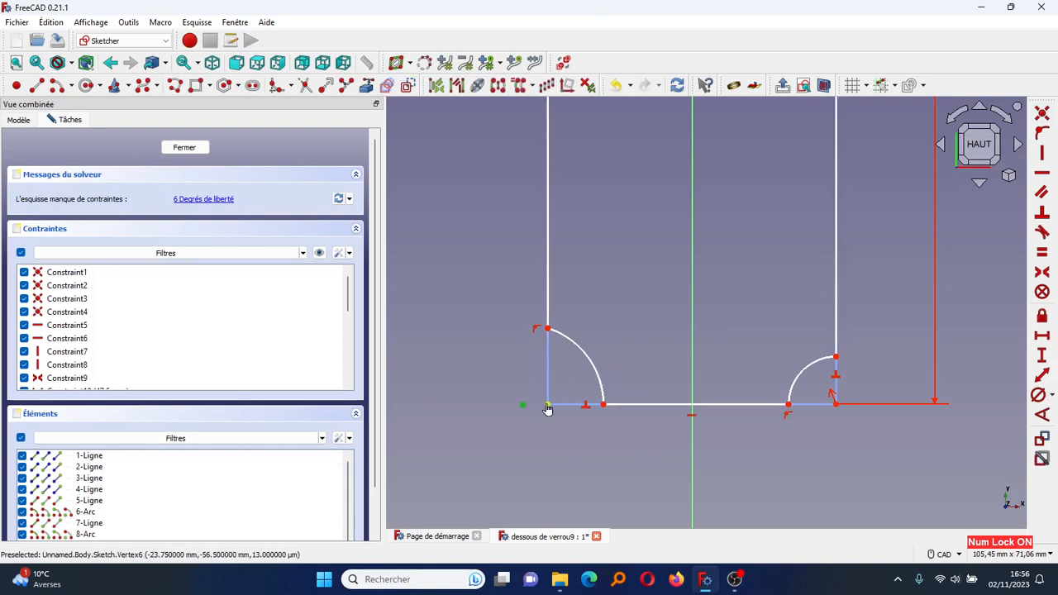
left_click(547, 406)
left_click(1042, 112)
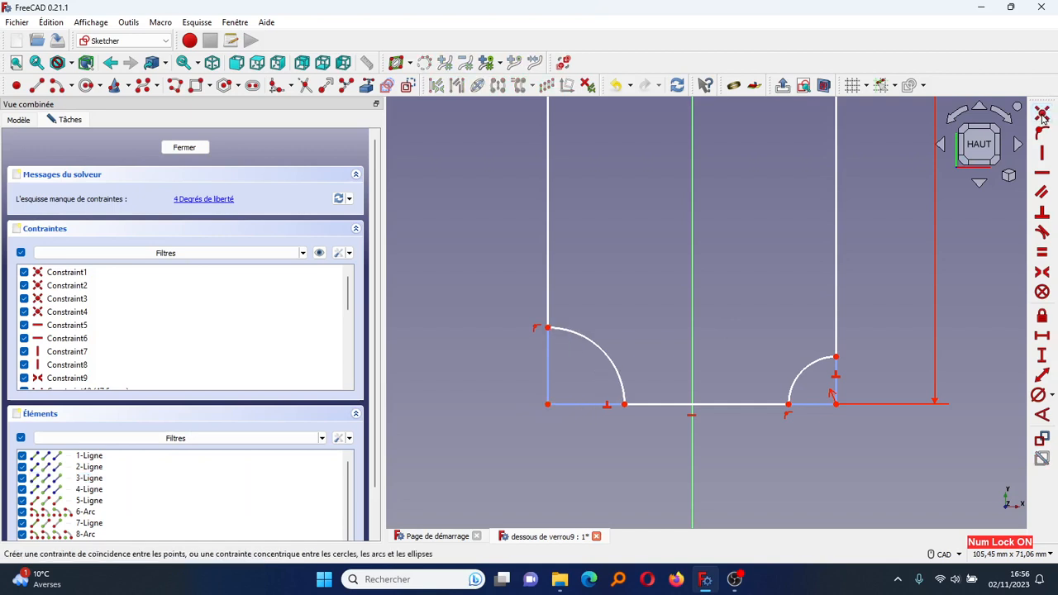
- Add a 7.5 mm vertical distance constraint between the lower-left corner and the upper end of its arc, and fit the sketch in view
left_click(548, 406)
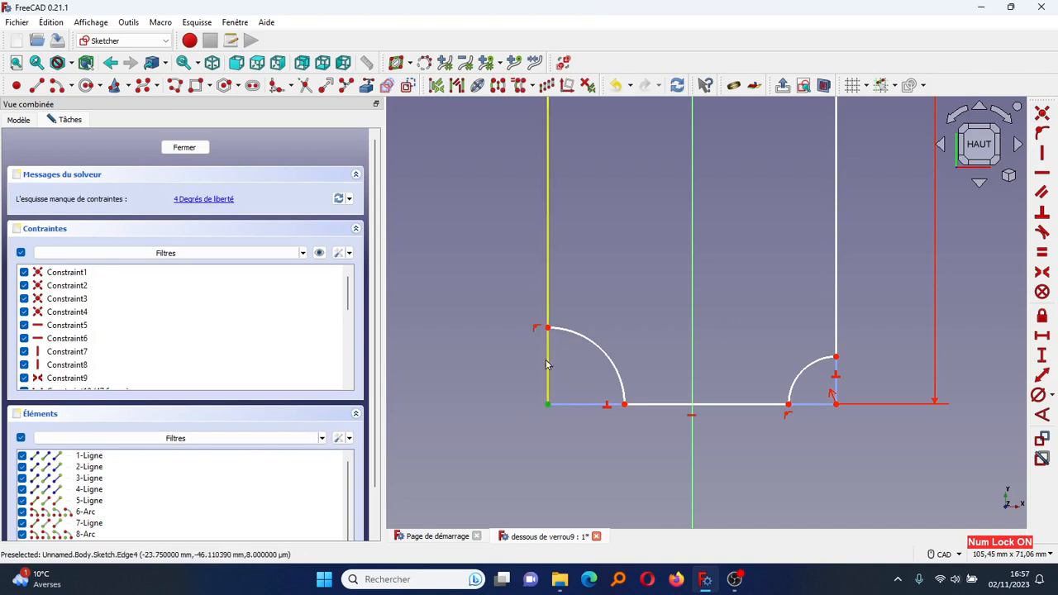
left_click(547, 329)
left_click(1041, 357)
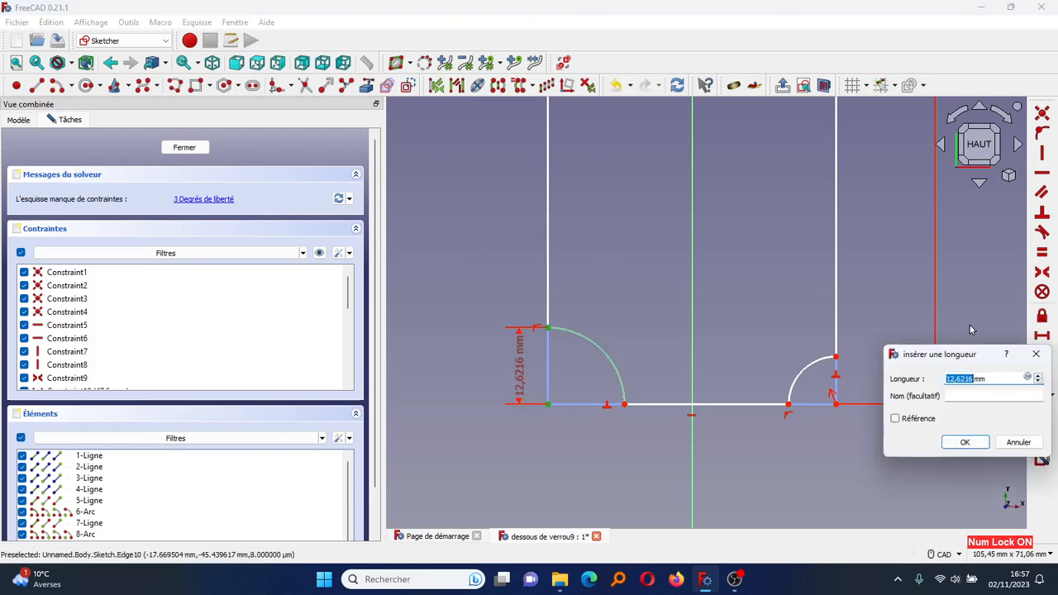
type("4,5")
key("Return")
scroll(590, 336, "down", 8)
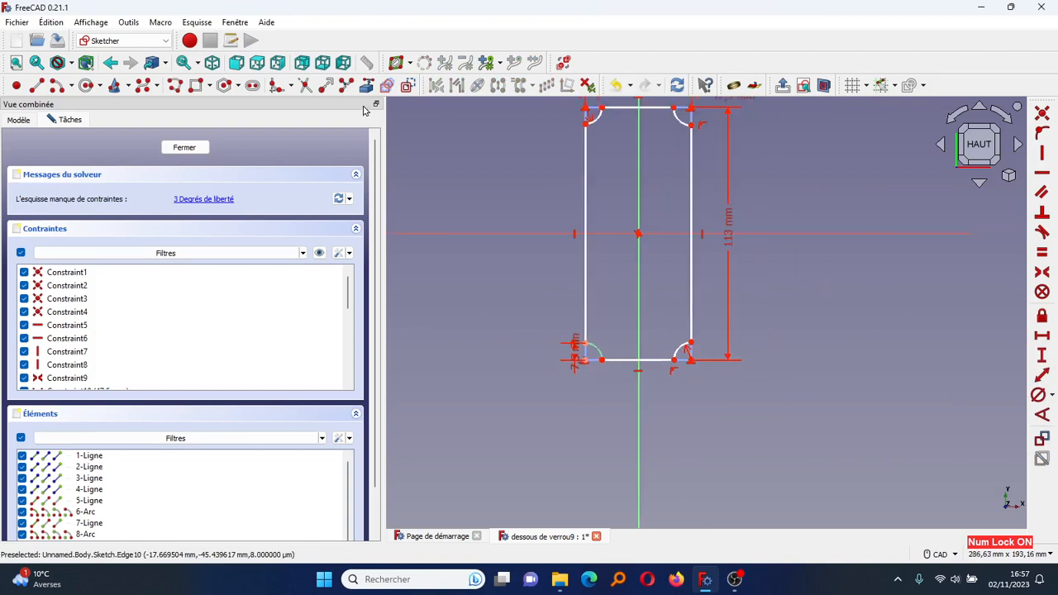
left_click(16, 62)
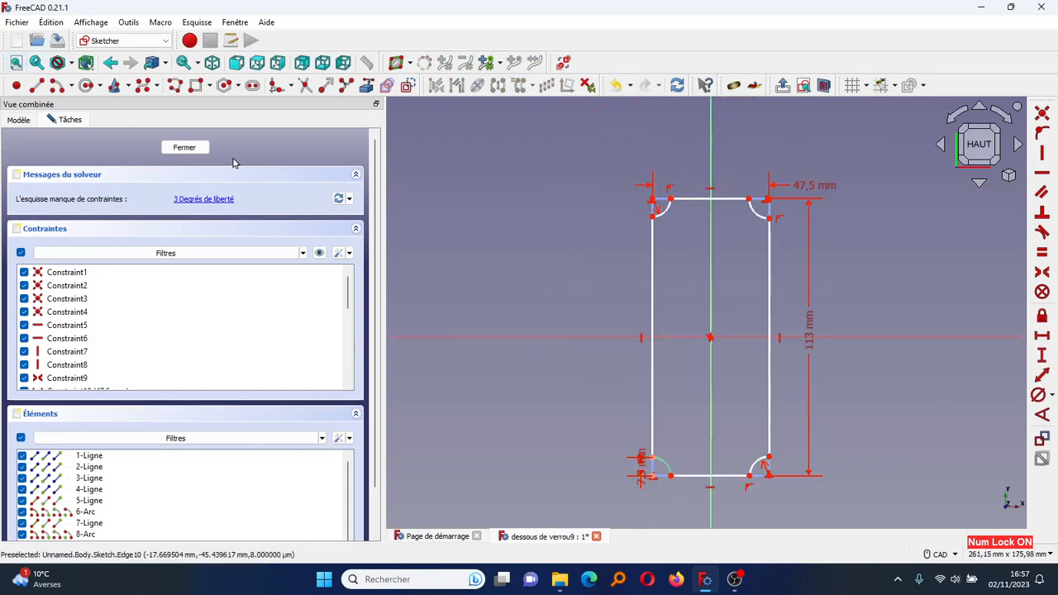
- Constrain the four concave corner arcs of the plate outline to equal radii
left_click(666, 466)
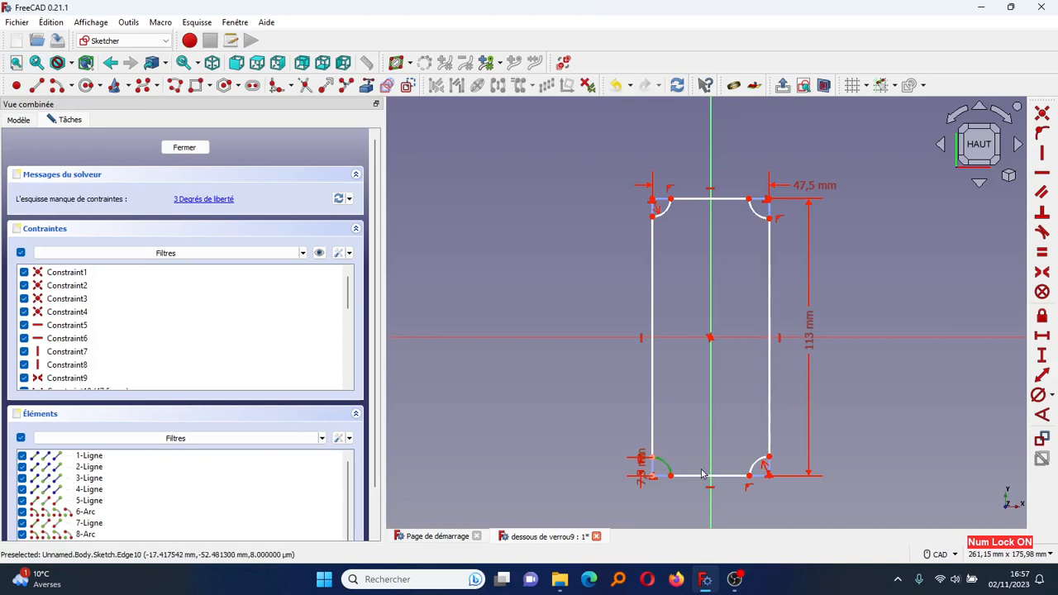
left_click(756, 468)
left_click(758, 210)
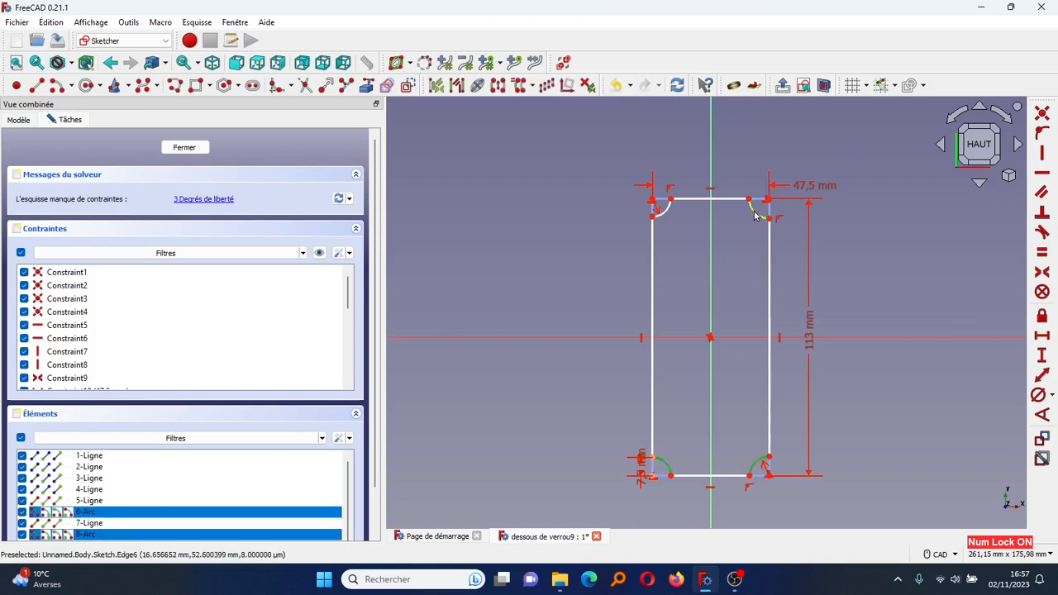
left_click(666, 214)
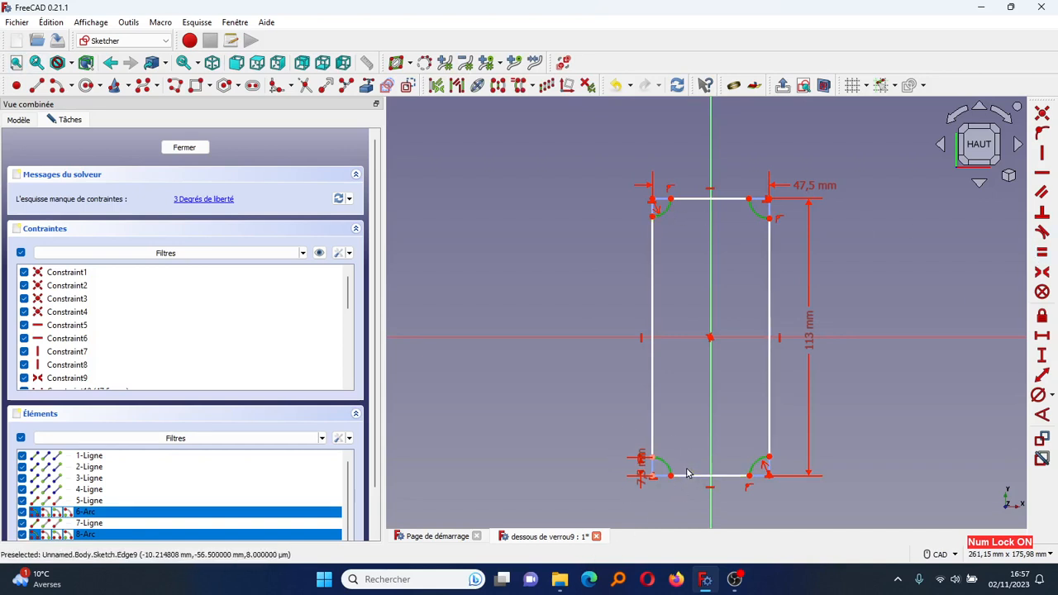
left_click(1042, 253)
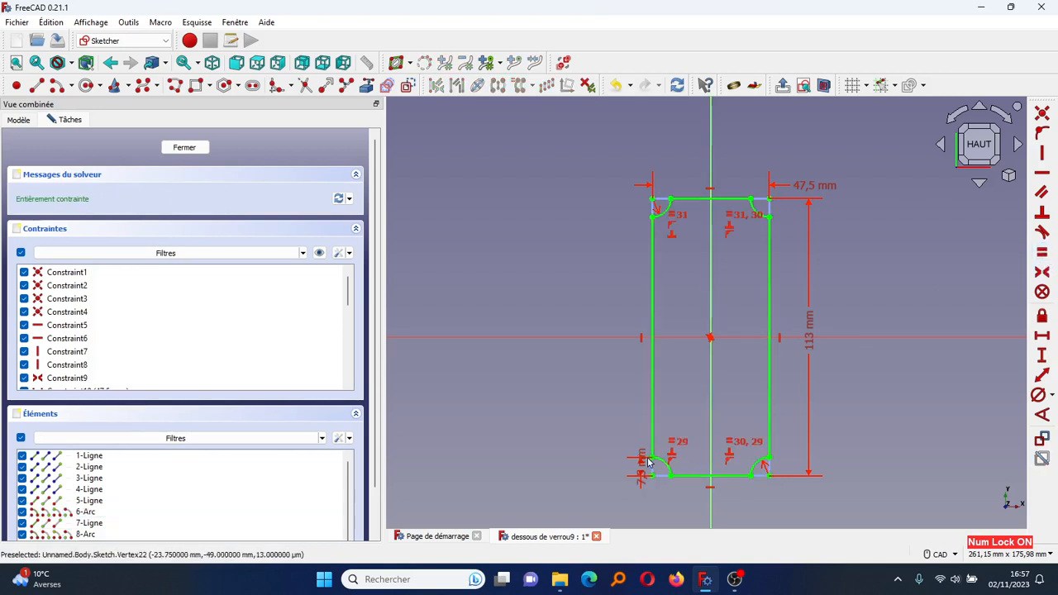
- Move the 7.5 mm dimension label clear of the lower-left corner and close the sketch
left_click_drag(639, 472, 612, 416)
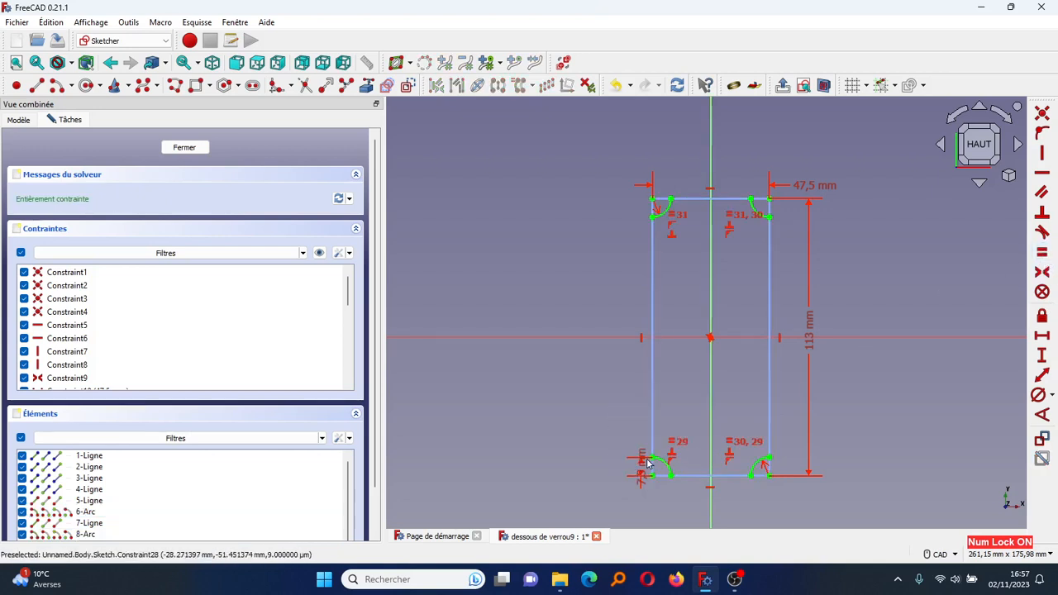
left_click_drag(642, 465, 627, 422)
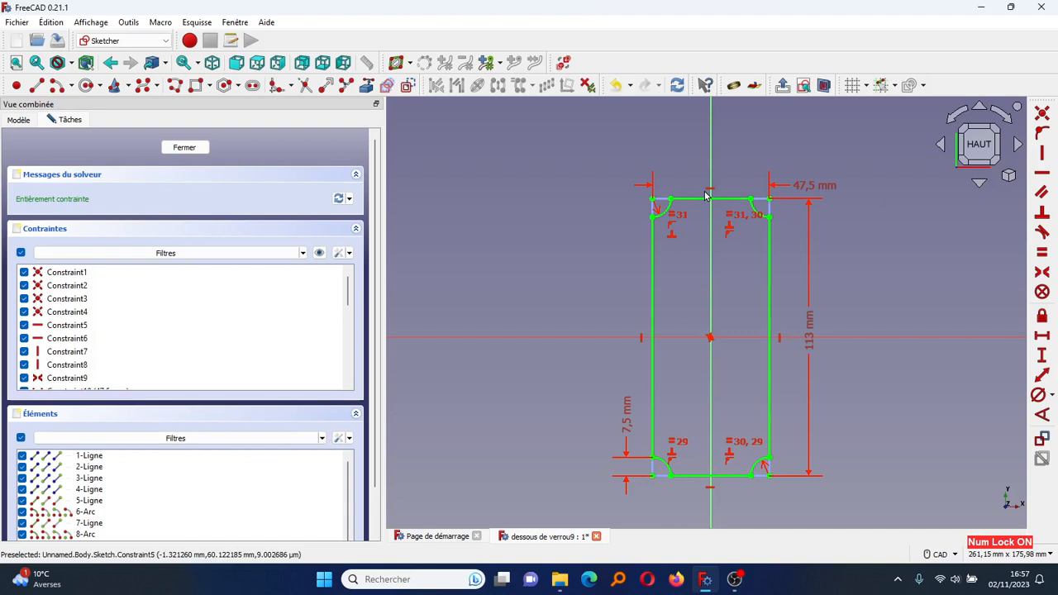
left_click(185, 148)
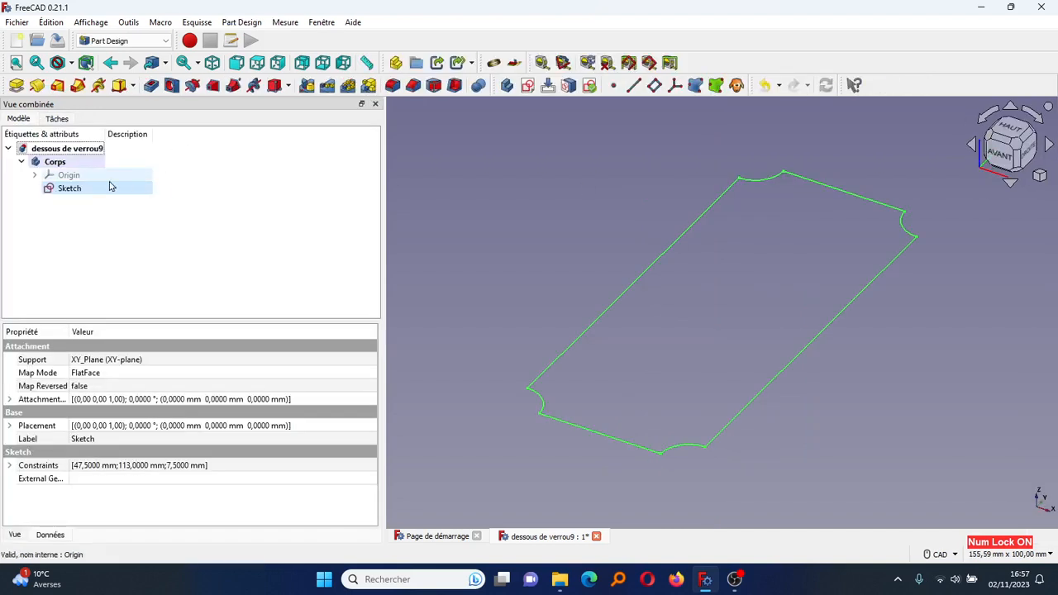
- Pad the plate outline sketch to a length of 3 mm
left_click(16, 86)
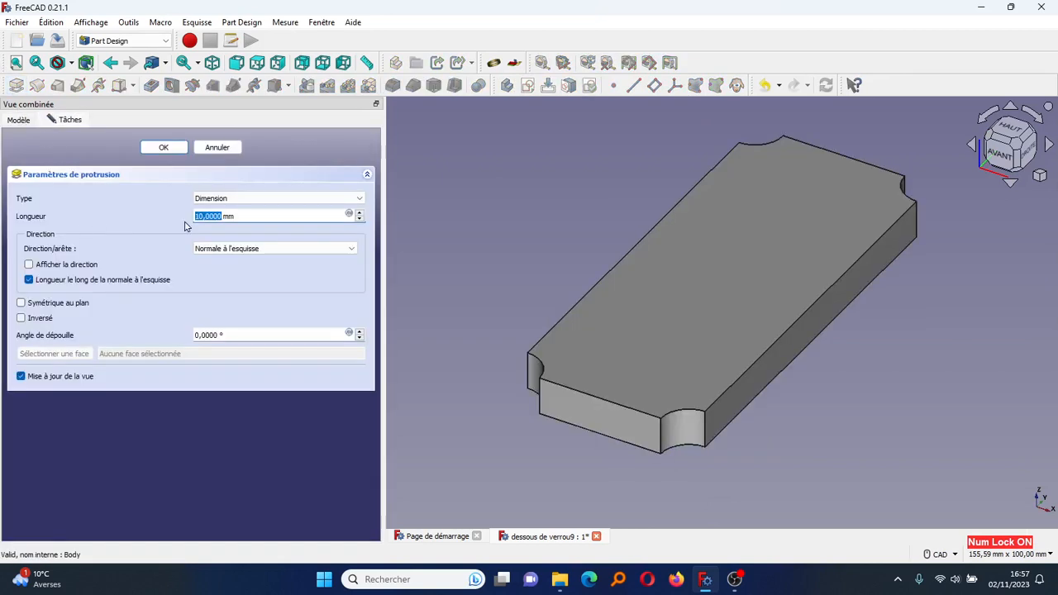
type("3")
key("Return")
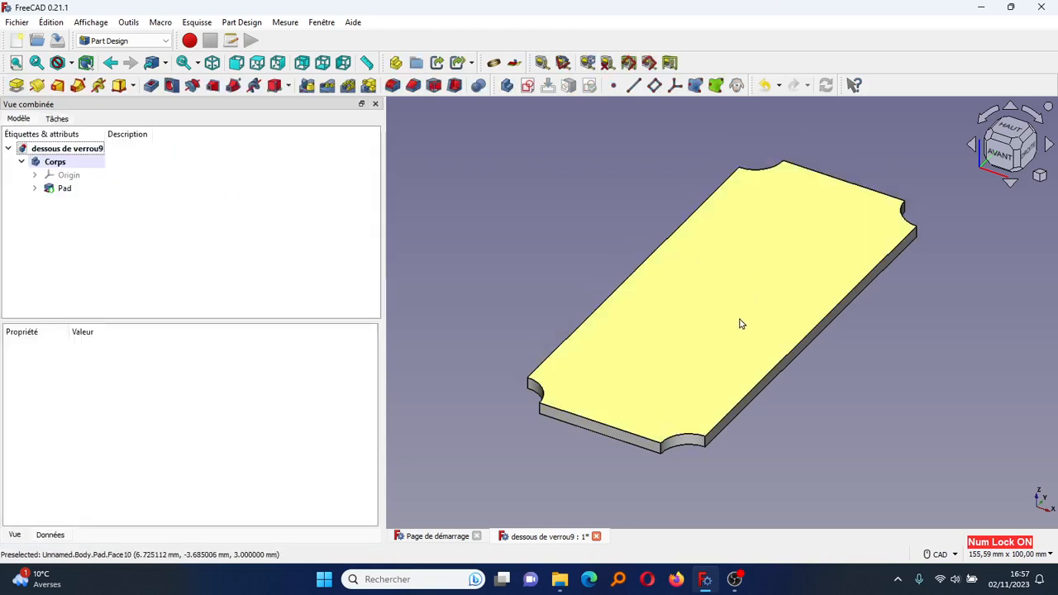
- Reopen the pad's sketch in top view and draw a rectangle about 28 by 57 mm around the origin, inside the outline
key("2")
scroll(740, 324, "down", 3)
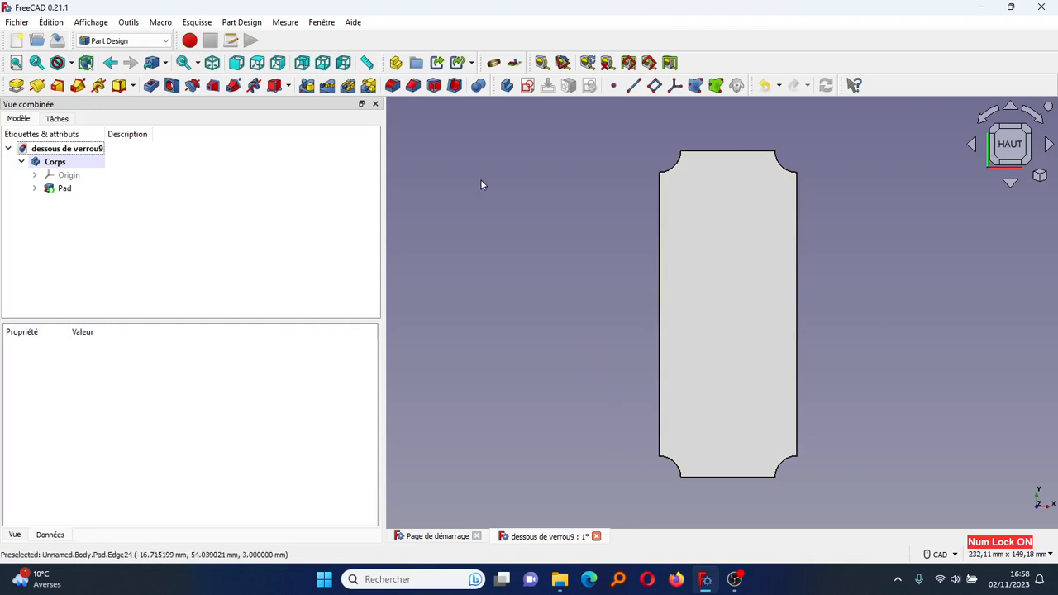
left_click(35, 189)
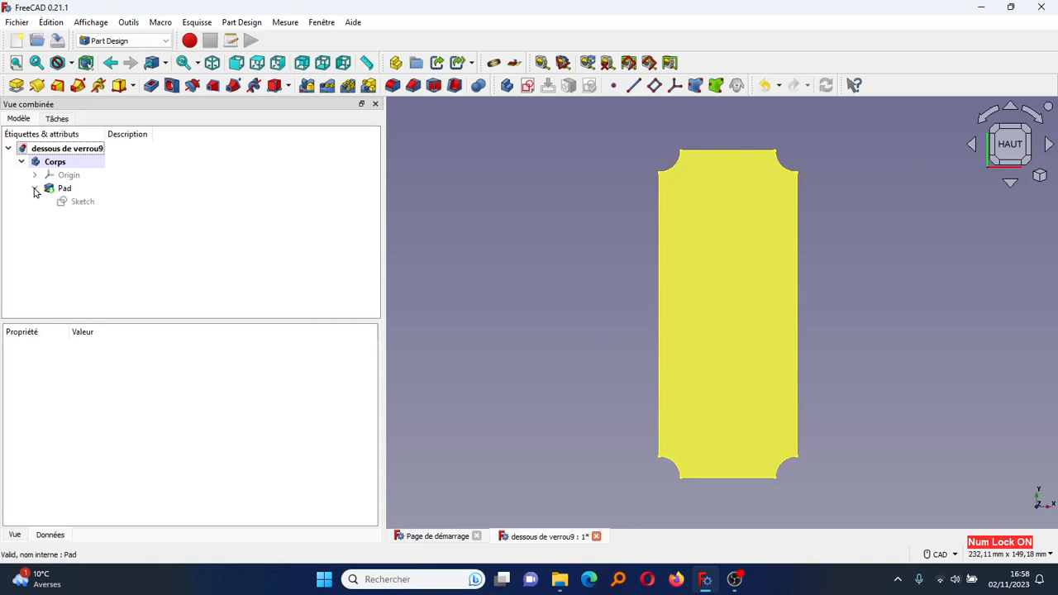
double_click(82, 202)
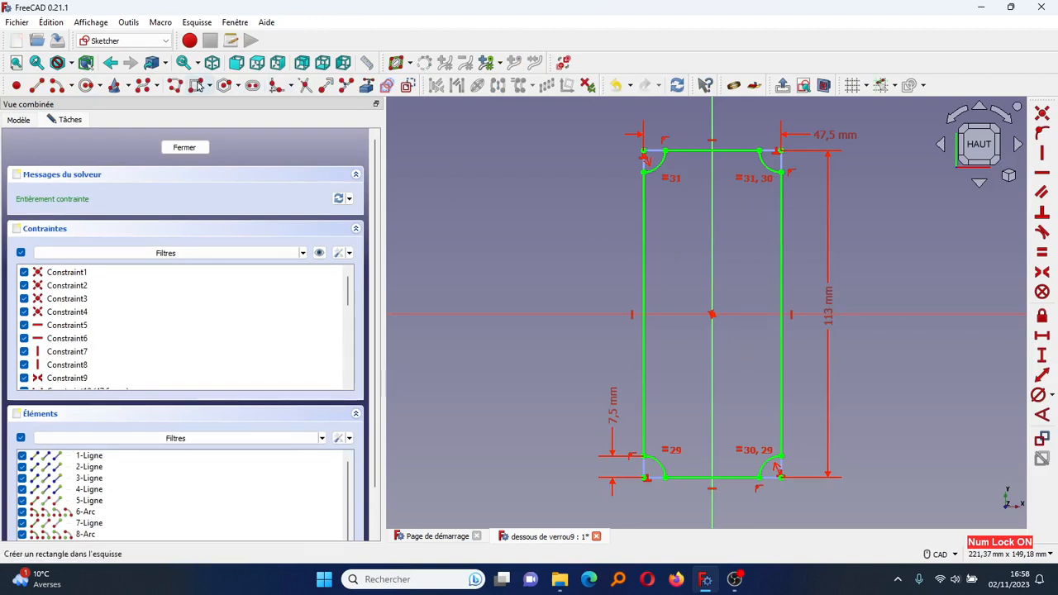
left_click(197, 88)
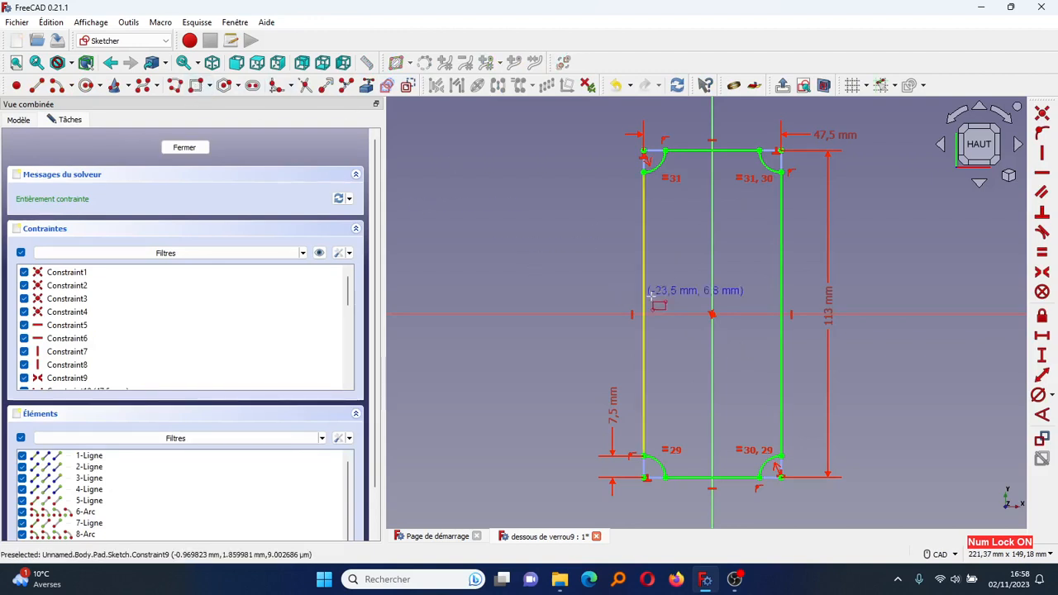
left_click(674, 235)
left_click(753, 397)
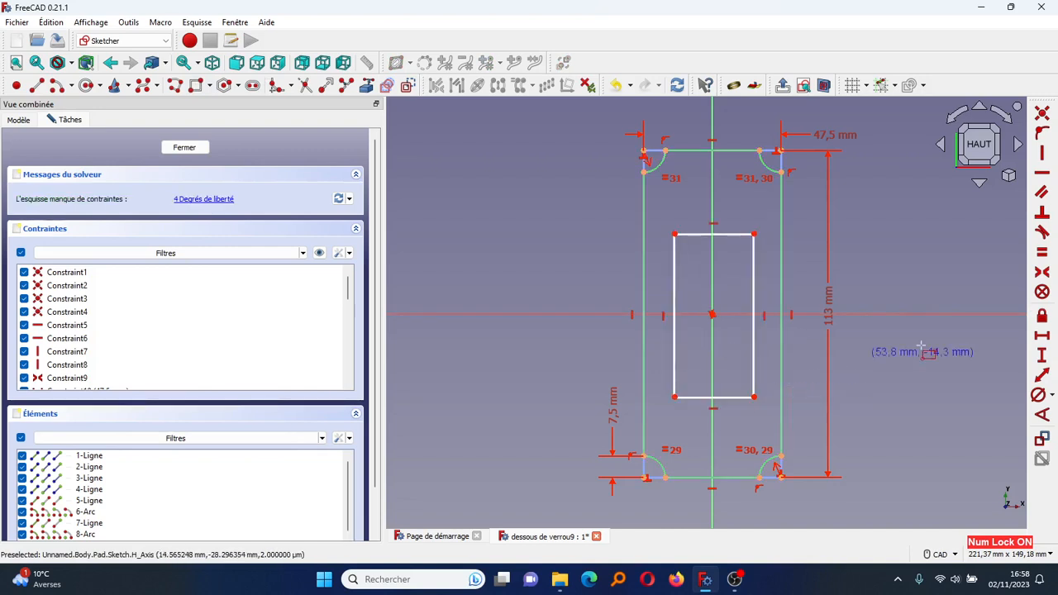
- Make the inner rectangle's upper-left and lower-right corners symmetric about the origin
left_click(675, 236)
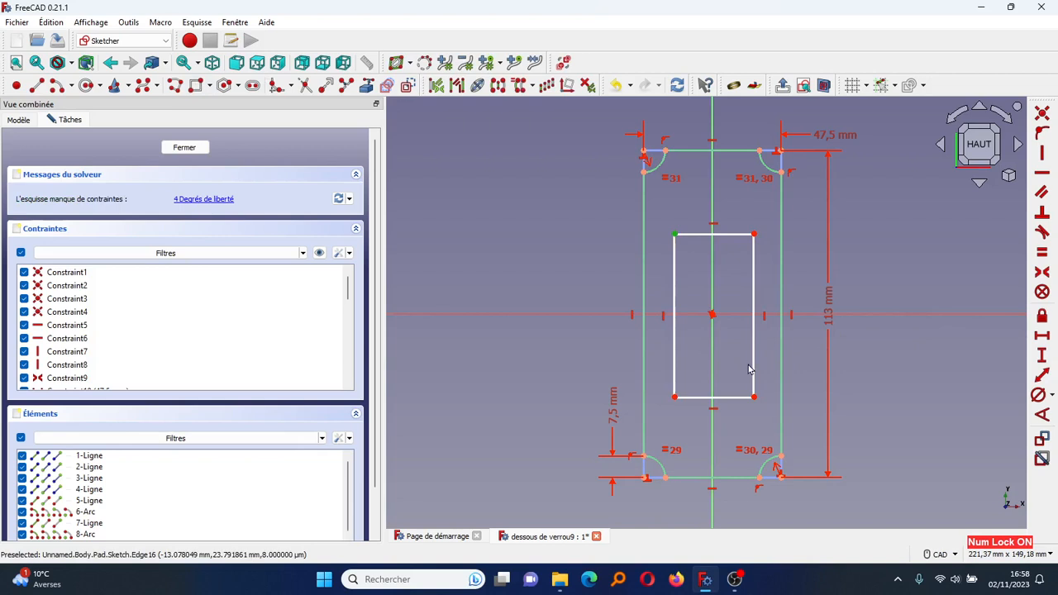
left_click(754, 397)
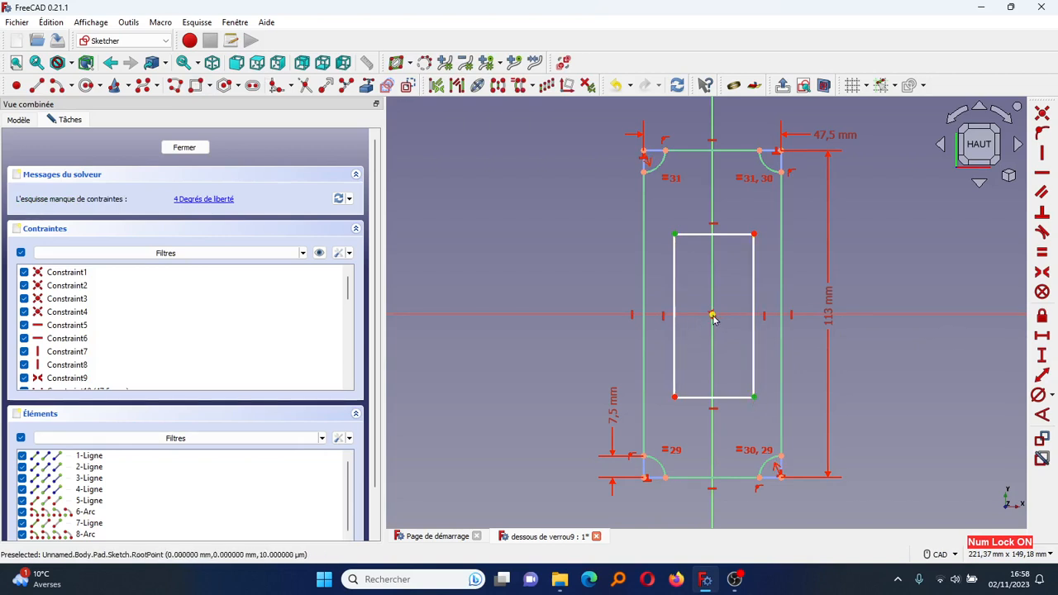
left_click(713, 316)
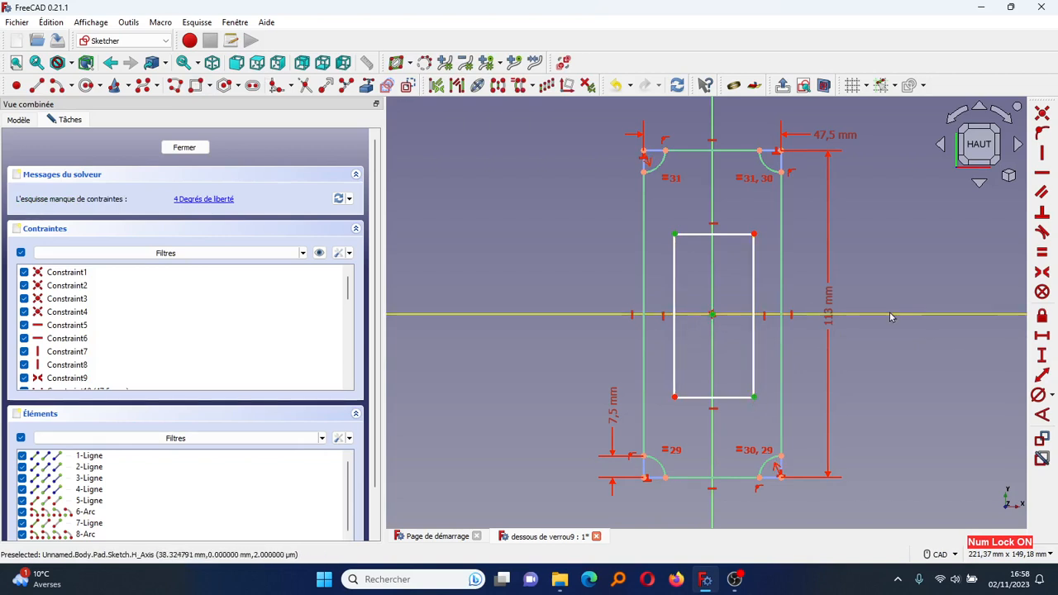
left_click(1041, 274)
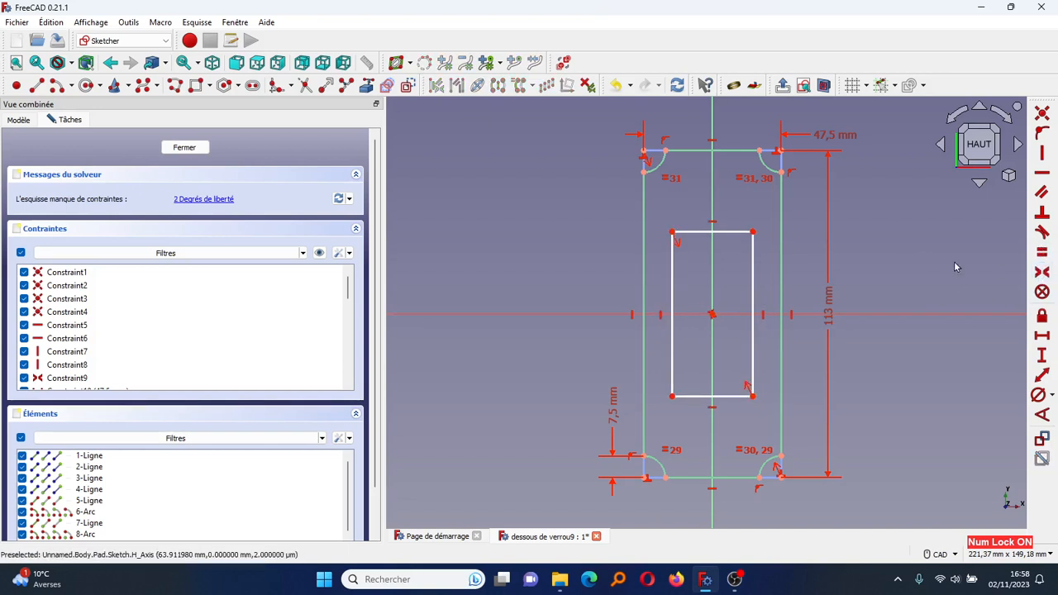
- Add a 33 mm horizontal distance constraint to the inner rectangle's upper edge
left_click(725, 236)
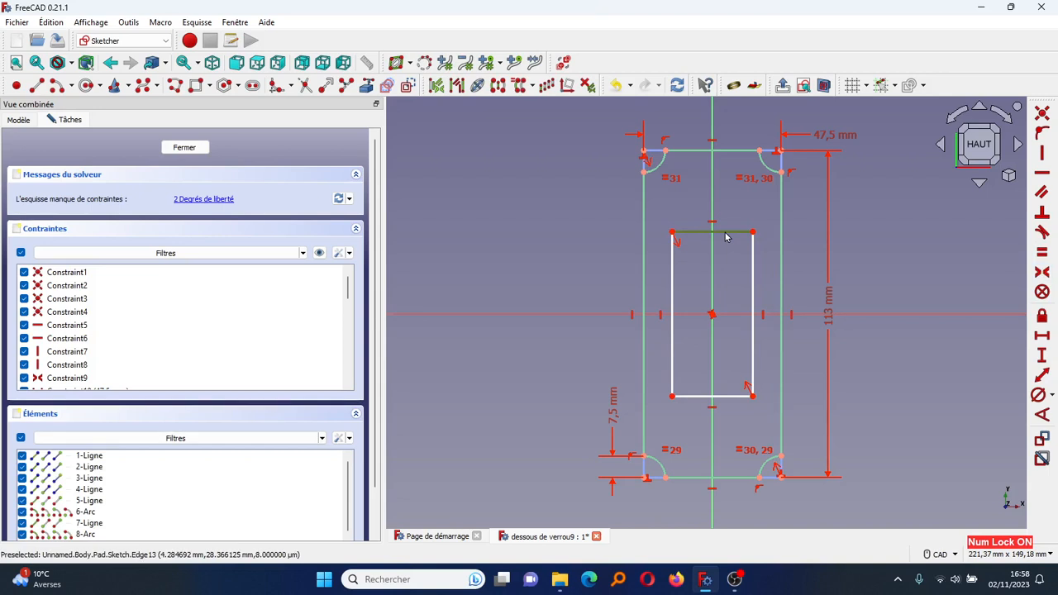
left_click(1041, 336)
type("3")
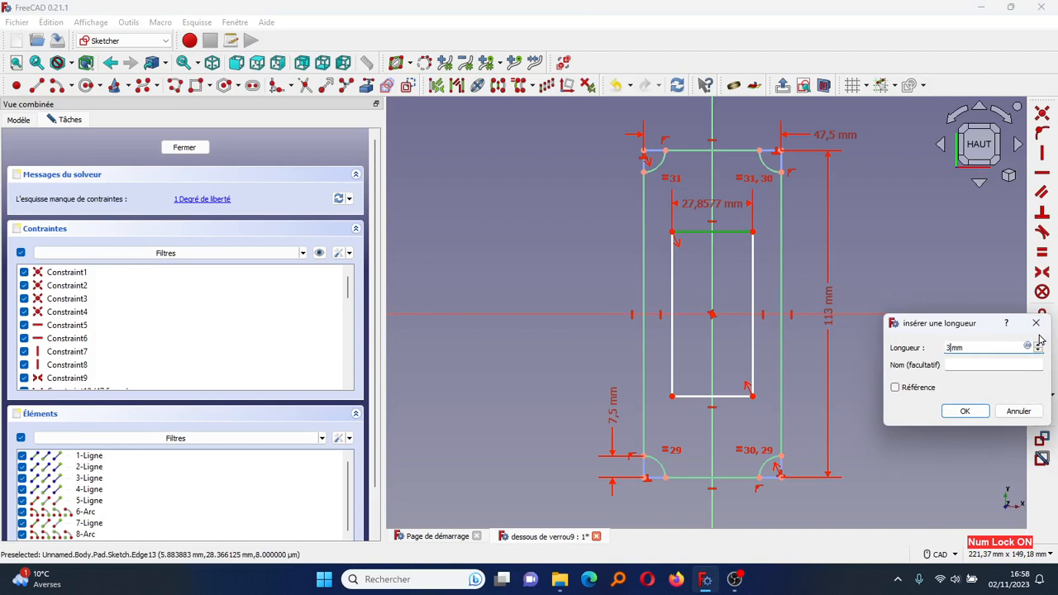
type("3")
left_click(965, 411)
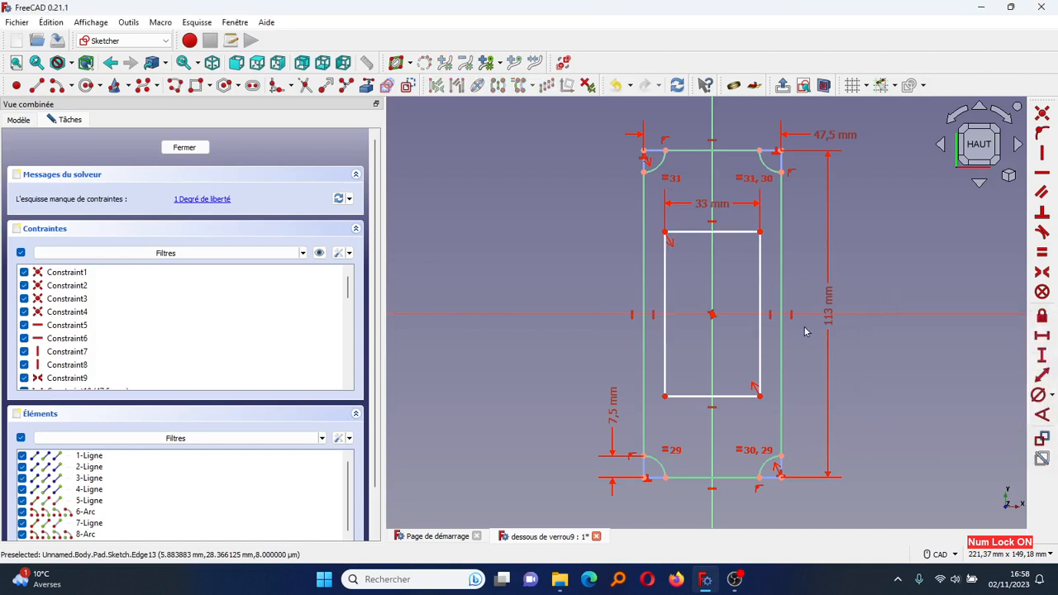
- Add a 50 mm vertical distance constraint to the inner rectangle's right edge and close the sketch
left_click(758, 302)
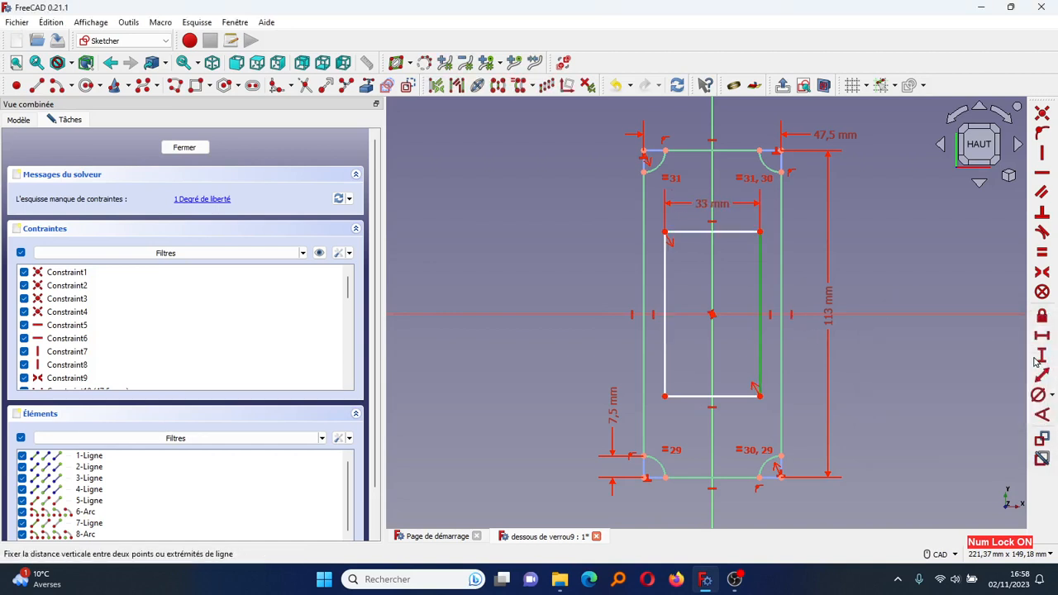
left_click(1042, 355)
type("5")
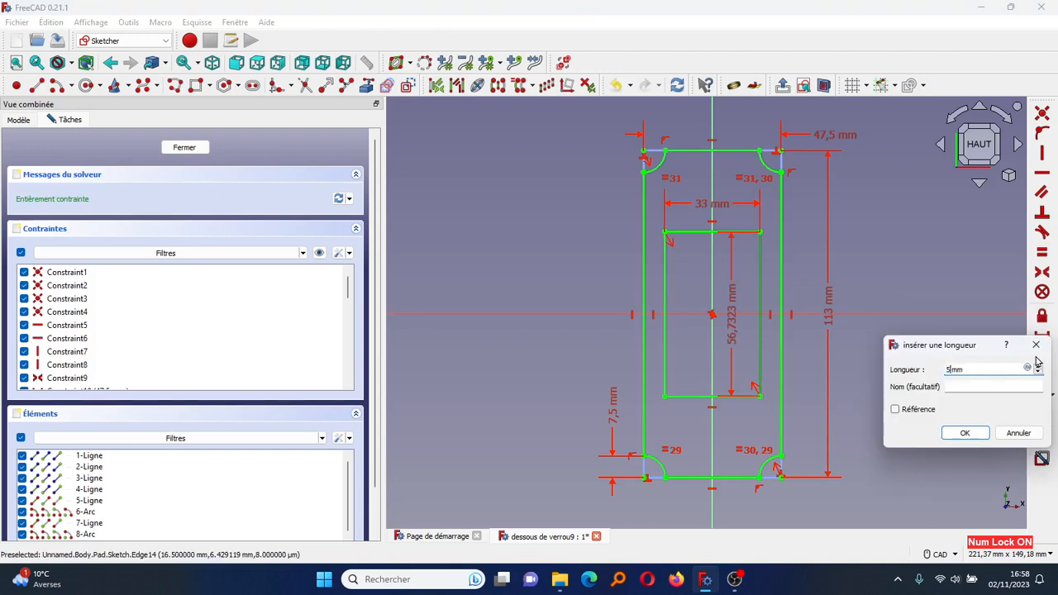
type("0")
left_click(965, 433)
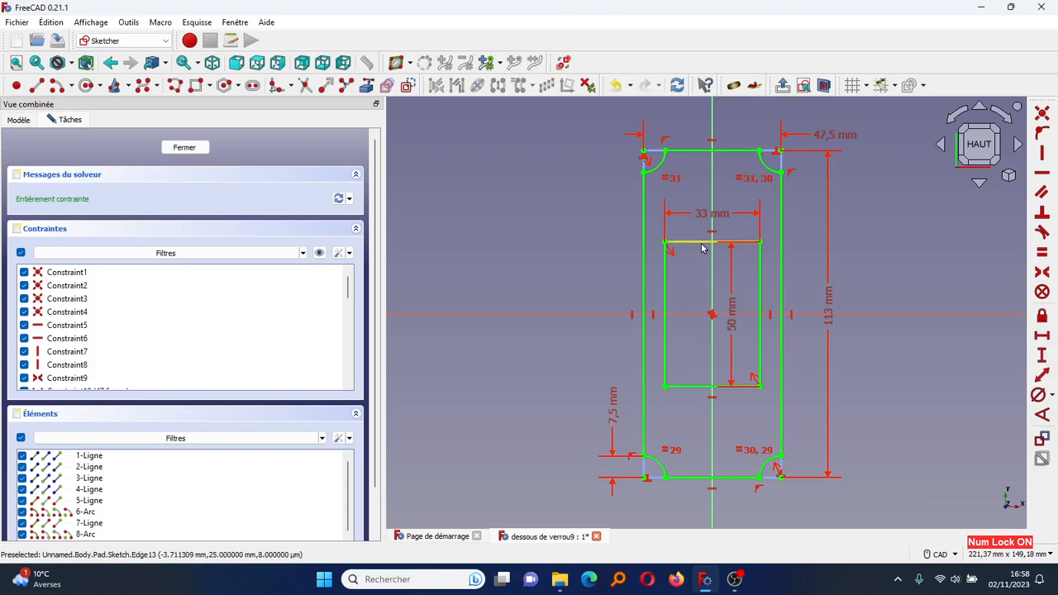
left_click(182, 149)
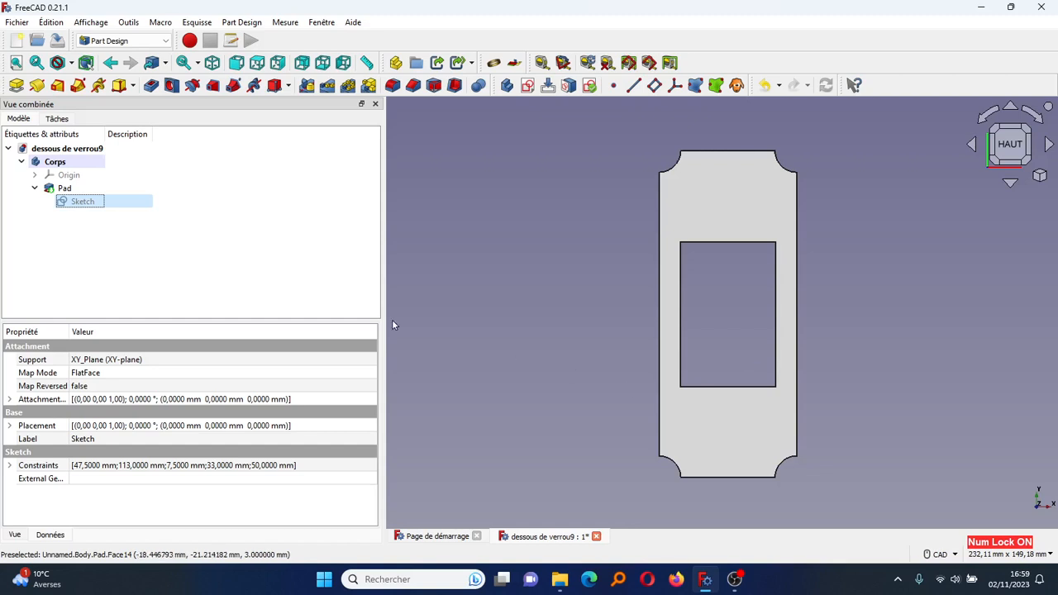
- Create a new sketch on the XY plane of the body
left_click(62, 164)
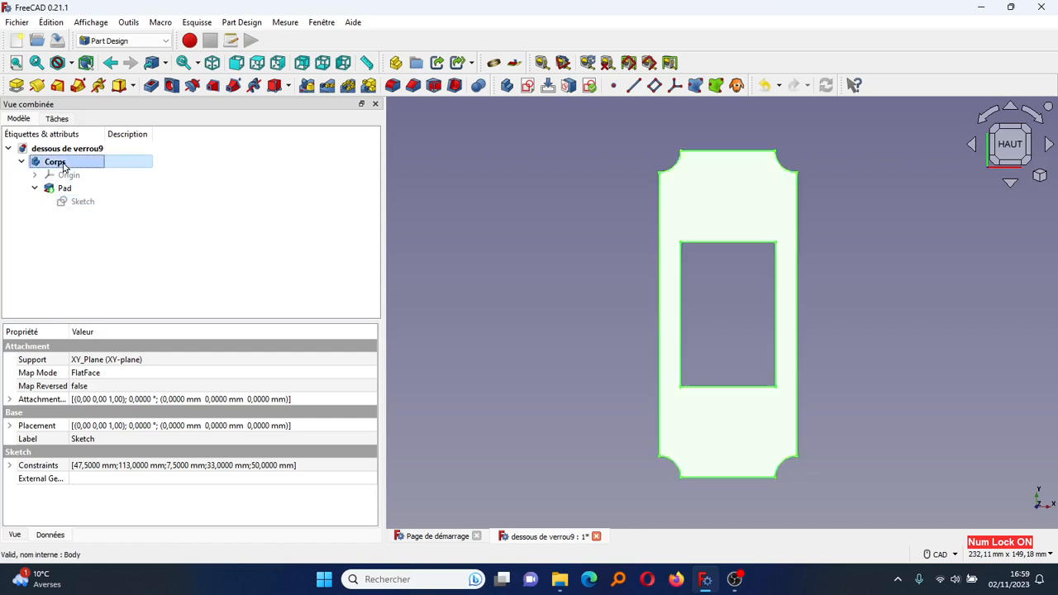
left_click(527, 86)
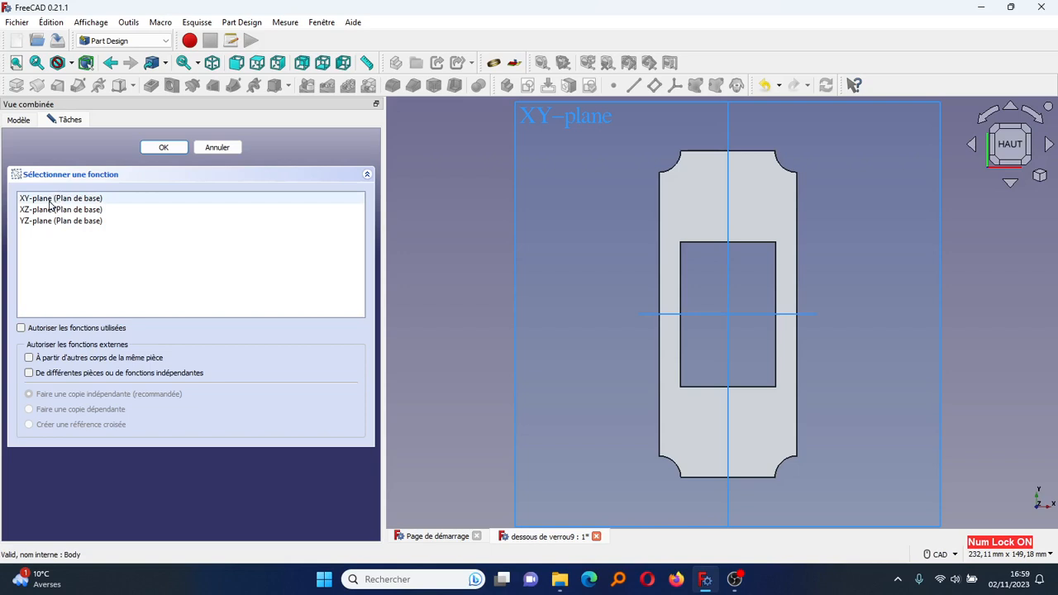
left_click(159, 148)
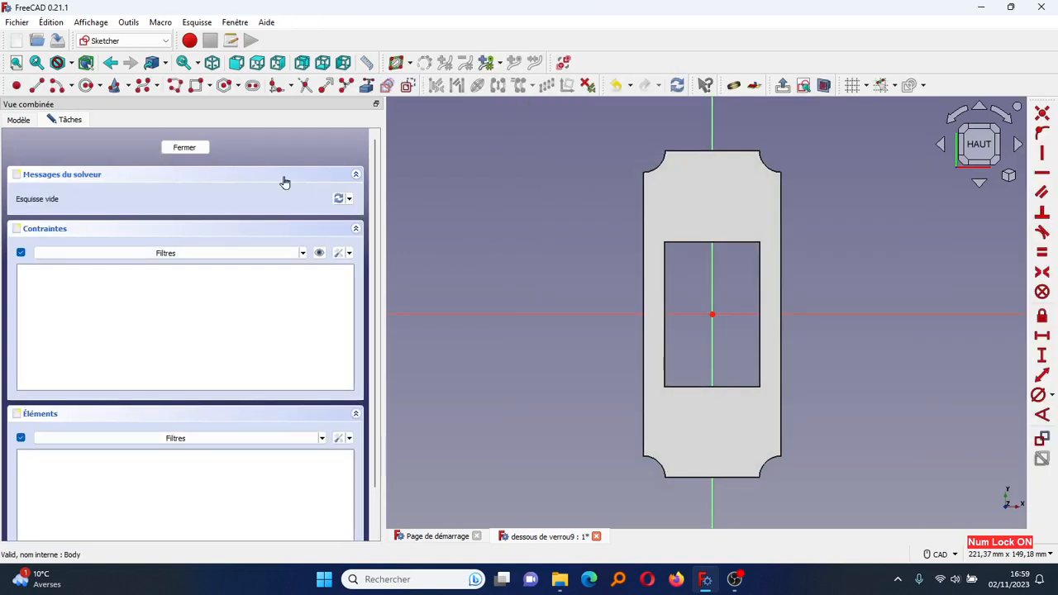
- Draw three separate circles in the empty area left of the plate, the lowest about 18 mm in diameter
left_click(86, 86)
left_click(427, 179)
left_click(442, 208)
left_click(511, 165)
left_click(531, 193)
left_click(496, 247)
left_click(513, 264)
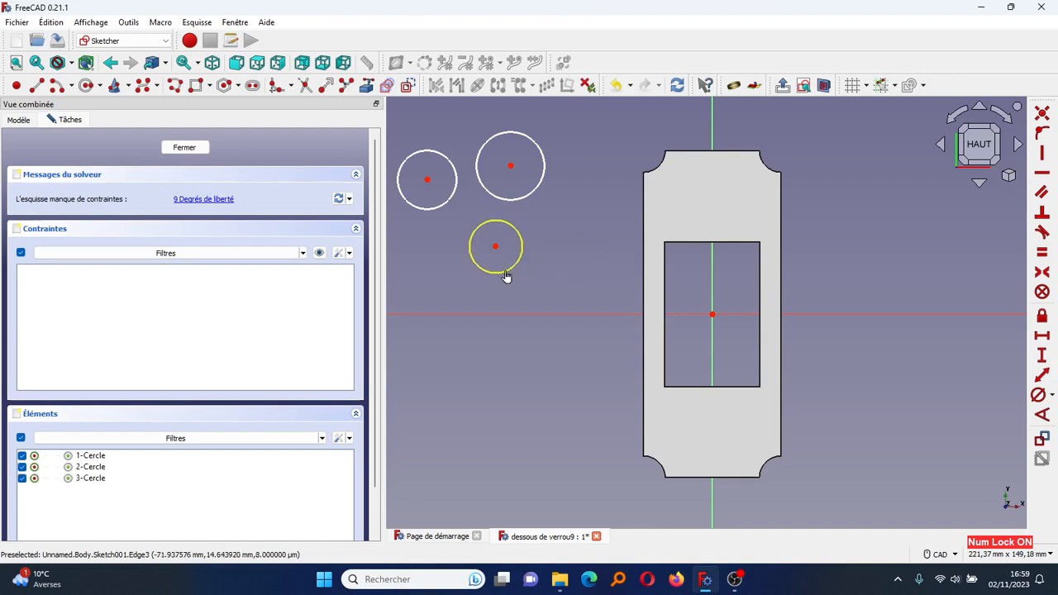
- Add a 5 mm diameter constraint to the lowest of the three circles
left_click(506, 273)
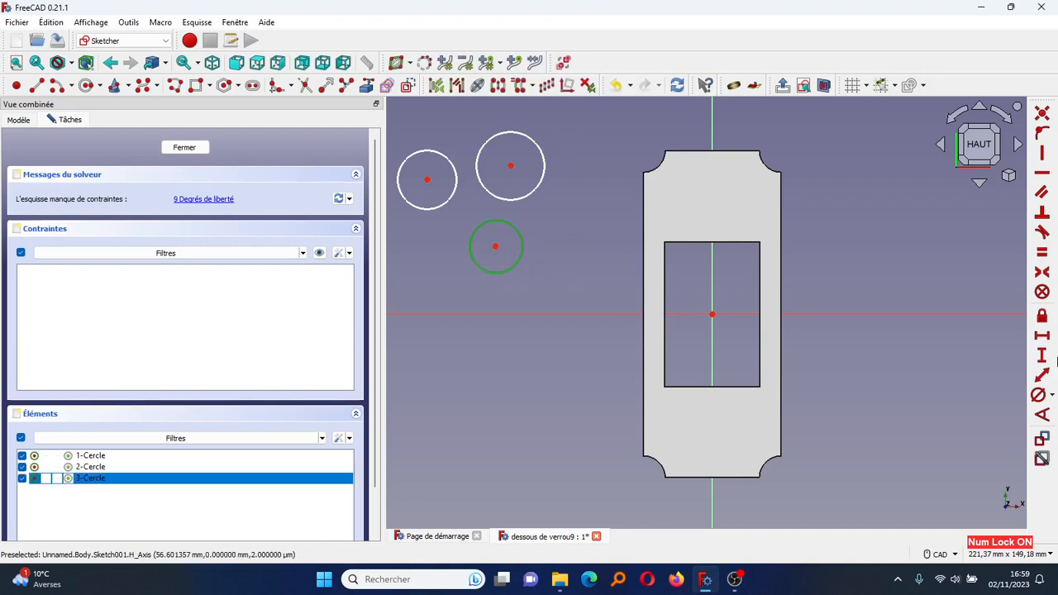
left_click(1040, 395)
type("5")
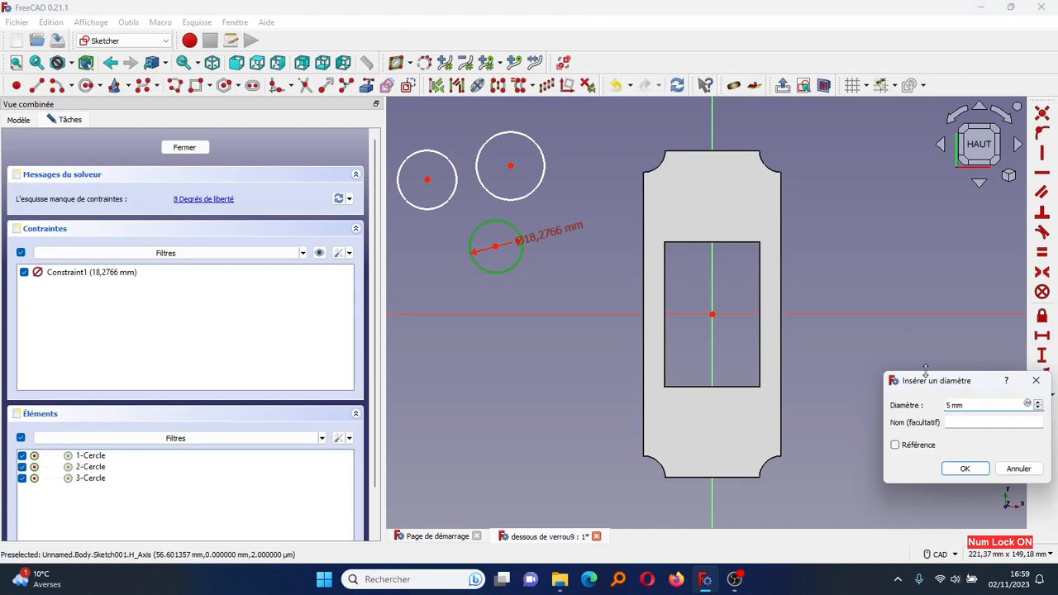
left_click(980, 469)
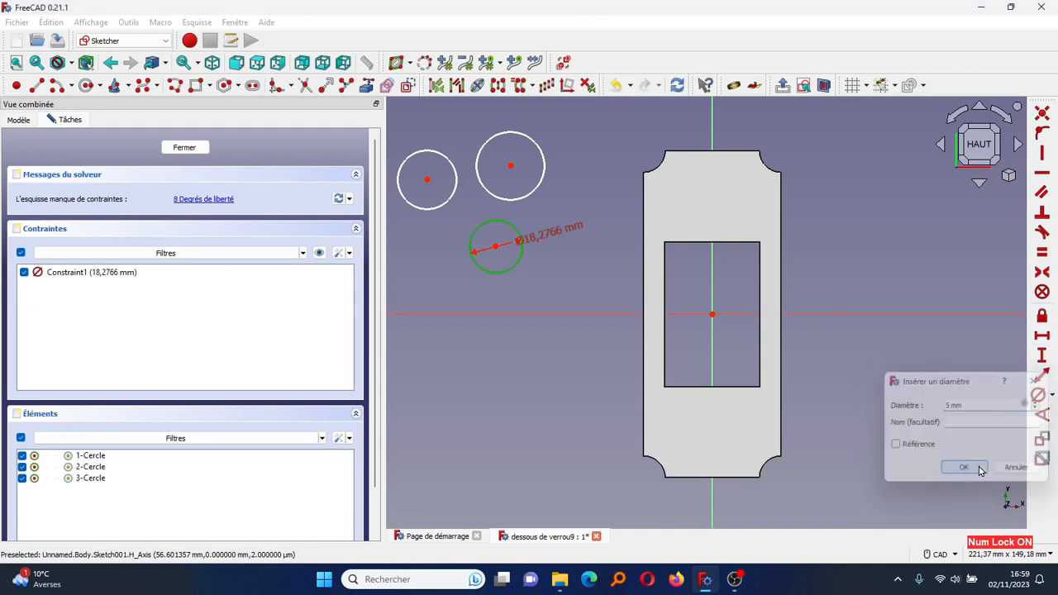
- Constrain the three circles to equal size
left_click(501, 253)
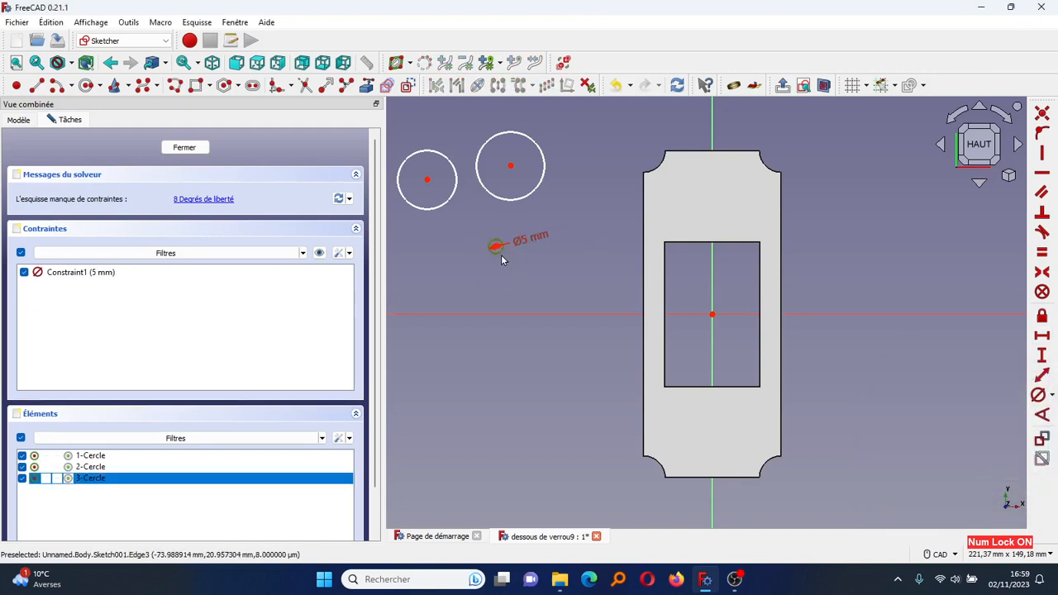
left_click(518, 204)
left_click(435, 209)
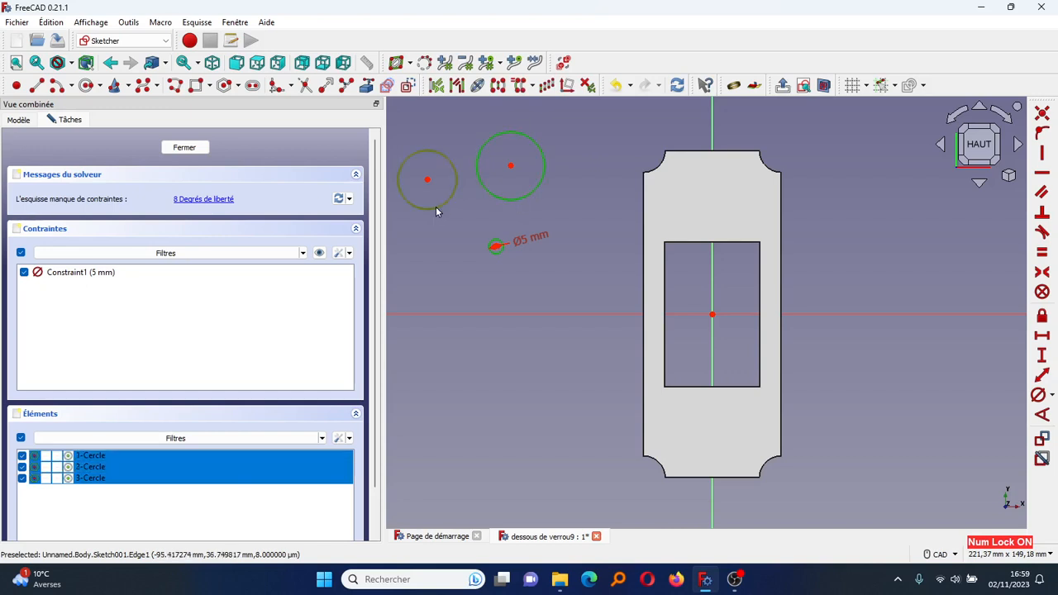
left_click(1043, 255)
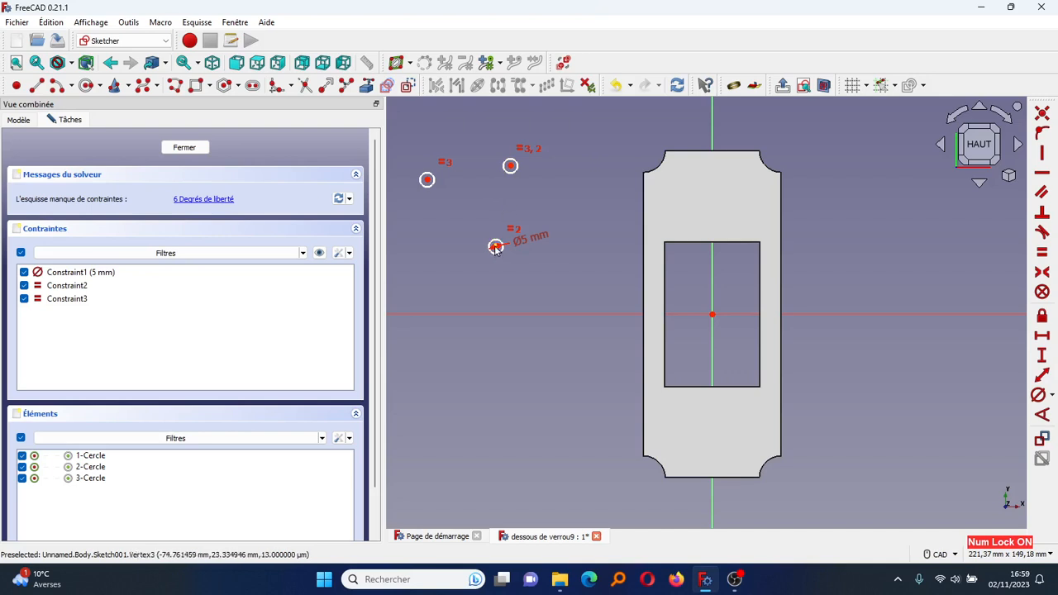
- With the sketch shown in section view, move the 5 mm dimensioned circle onto the plate's upper end and constrain its centre to the vertical axis
left_click_drag(496, 248, 700, 178)
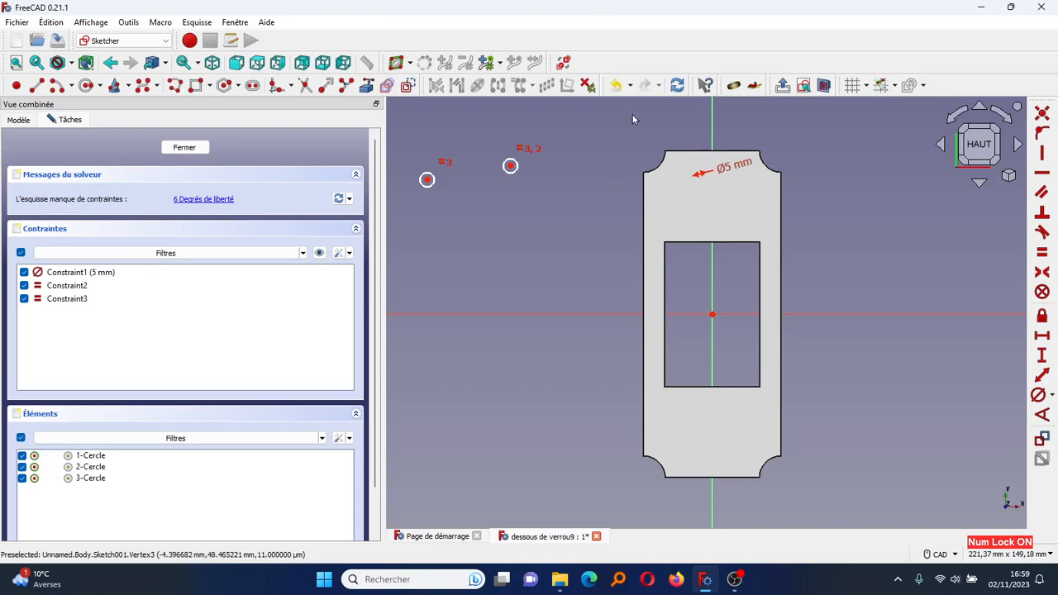
left_click(824, 87)
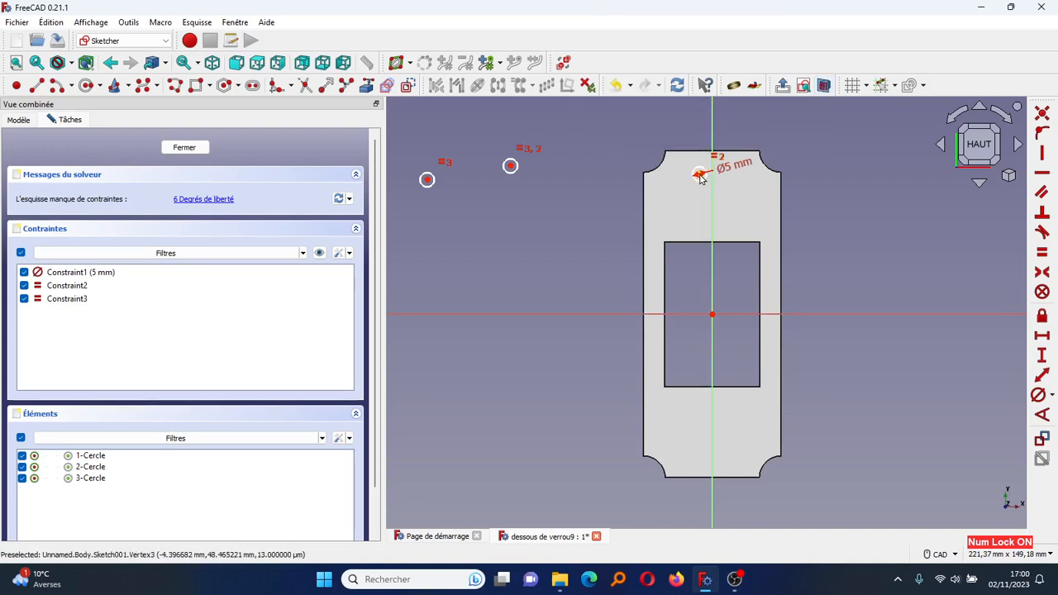
left_click(699, 177)
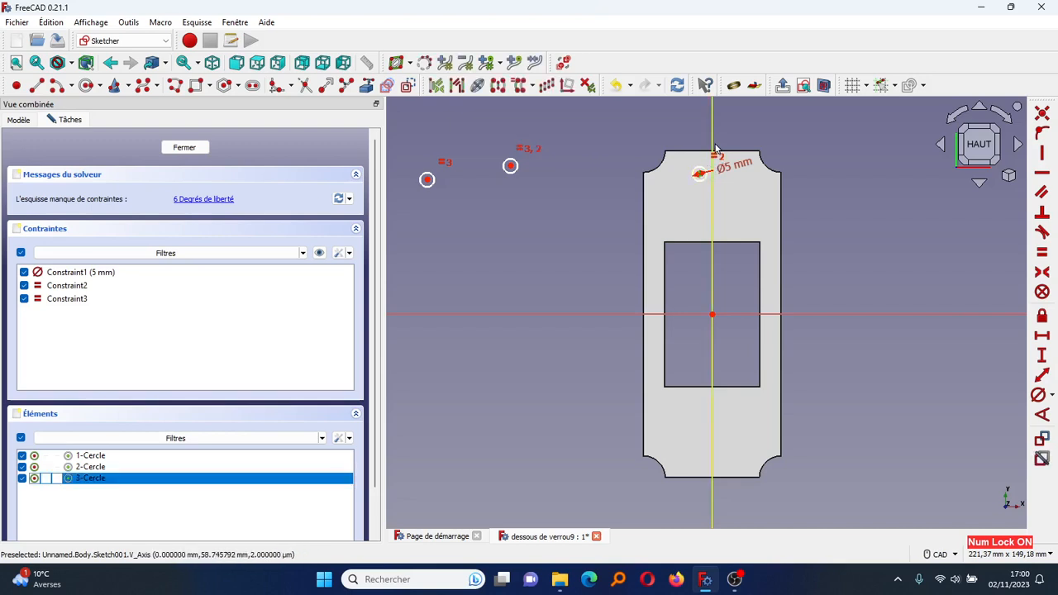
left_click(713, 147)
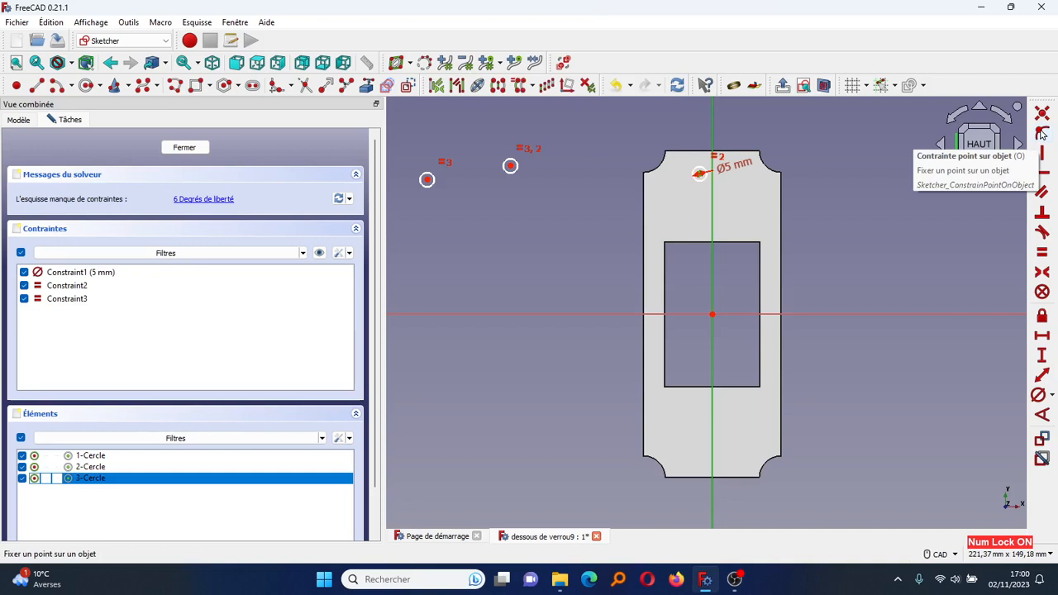
left_click(1042, 134)
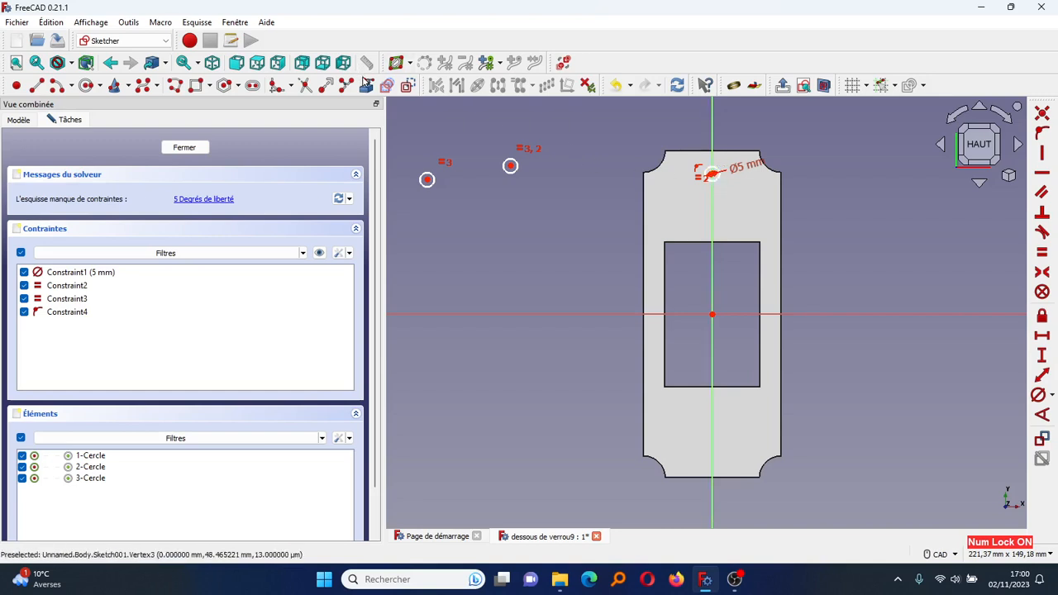
- Link the plate's upper edge and its two long side edges into the sketch as external geometry
left_click(367, 87)
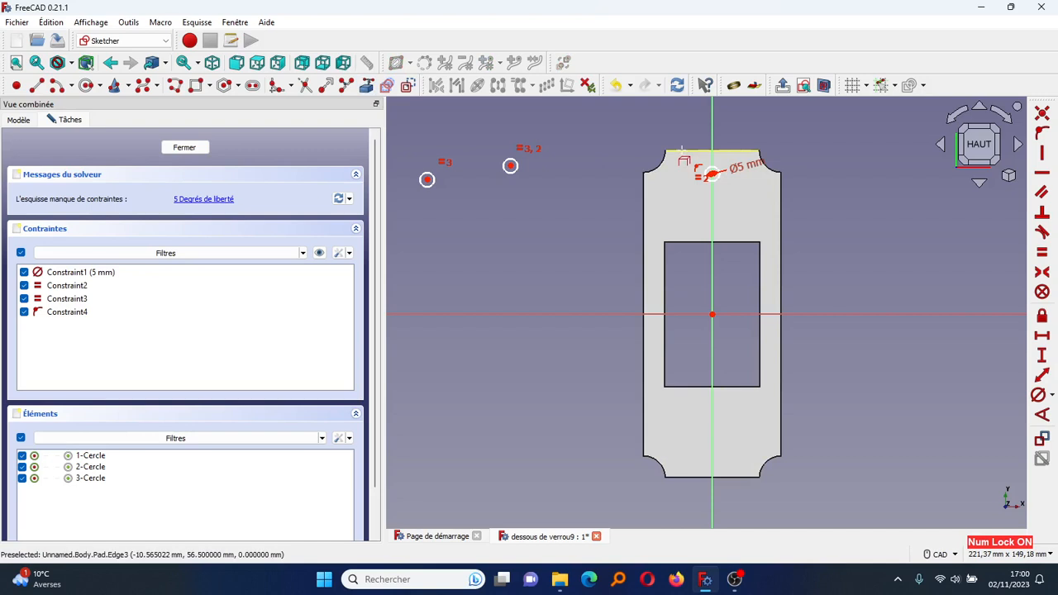
left_click(681, 151)
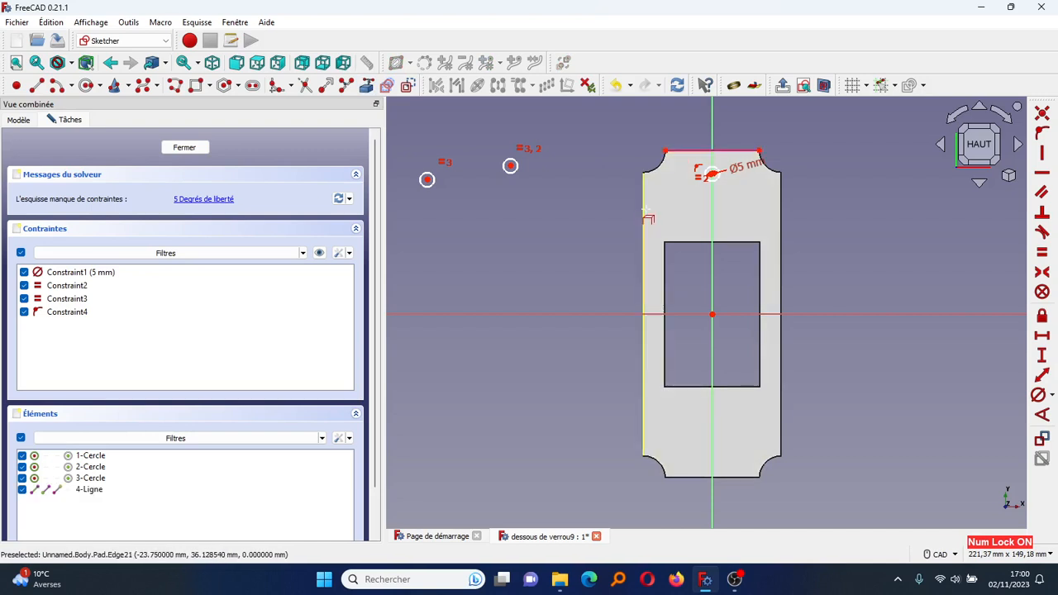
left_click(644, 213)
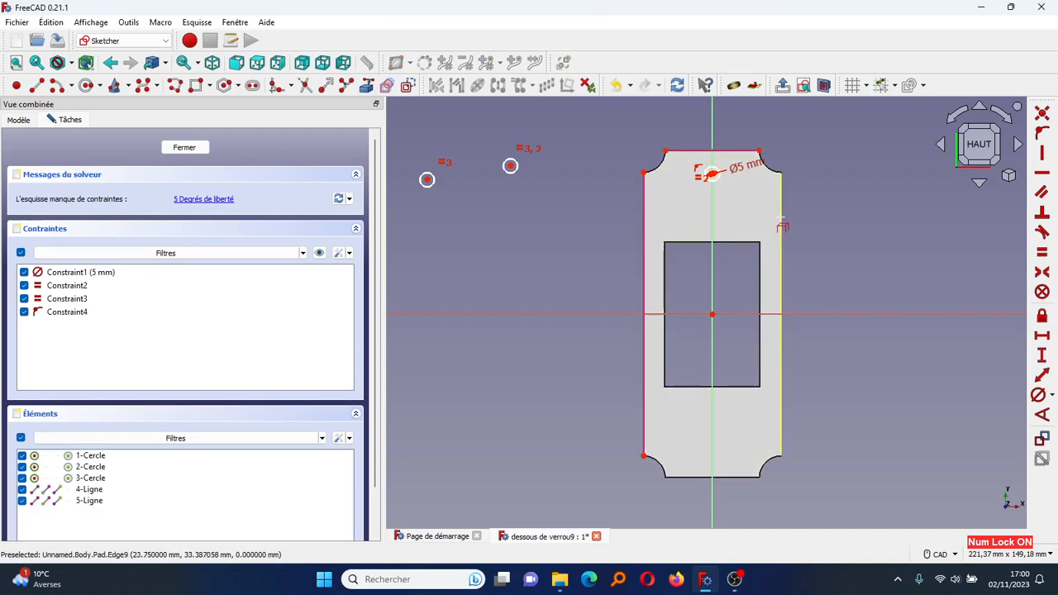
left_click(781, 217)
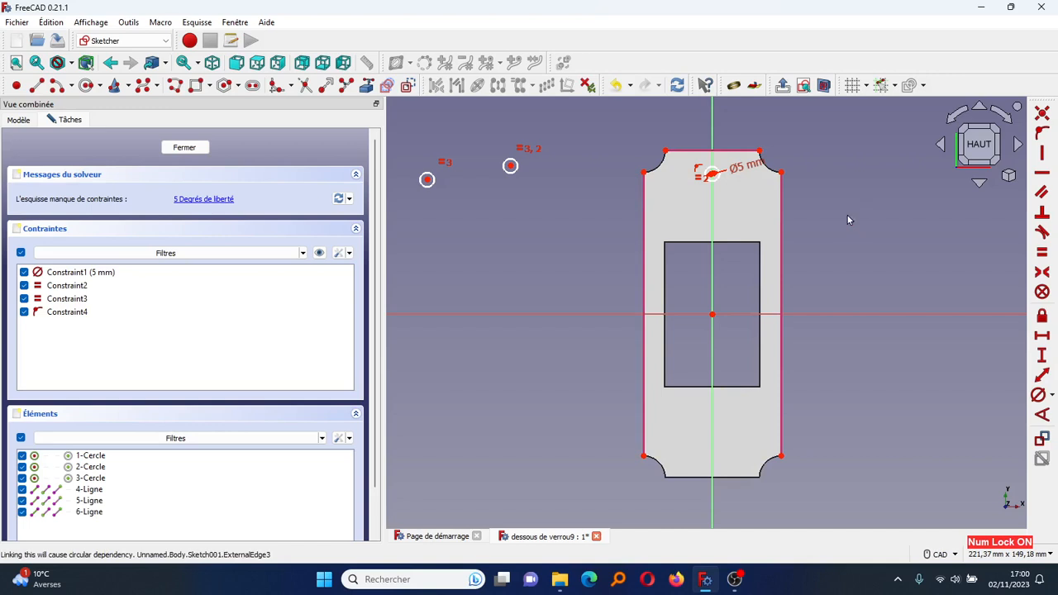
- Constrain the centred circle's centre to 9 mm from the plate's upper edge
left_click(713, 177)
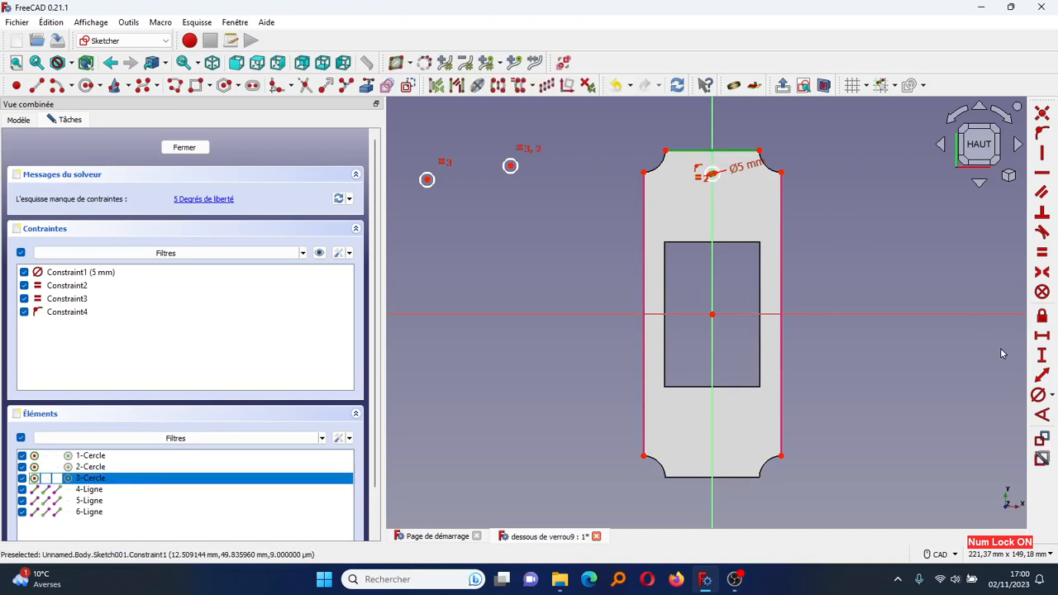
left_click(1040, 379)
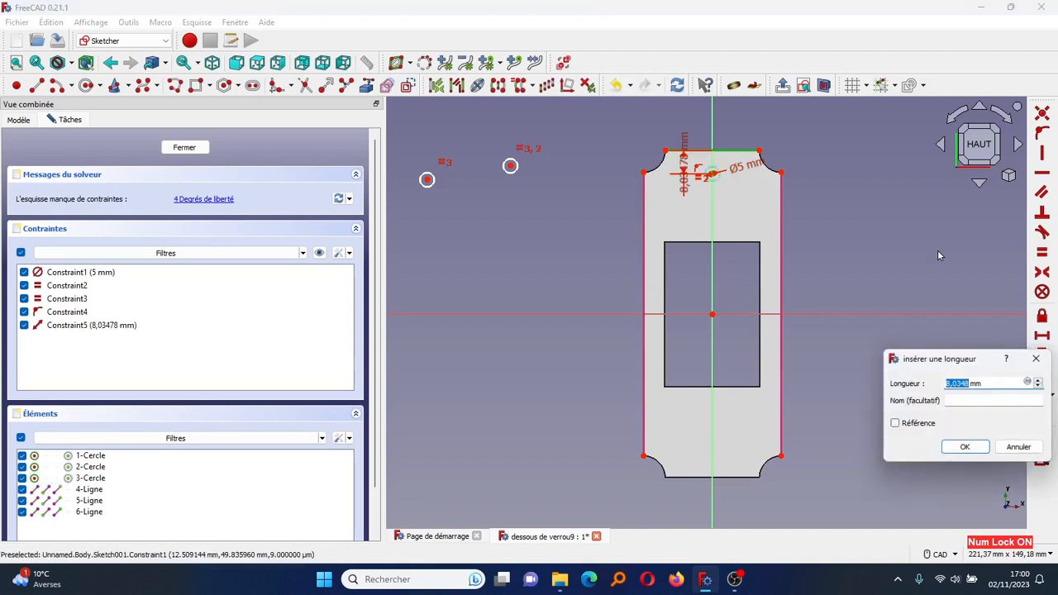
type("9")
key("Return")
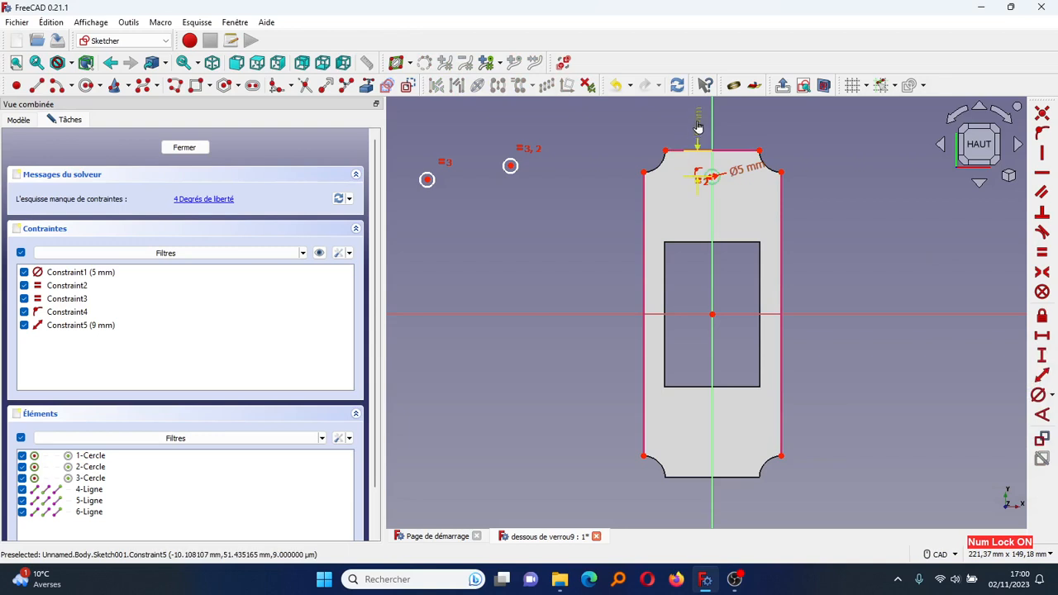
- Move the second circle onto the plate's upper right area and constrain its centre to 9 mm from the right edge
left_click_drag(522, 176, 759, 207)
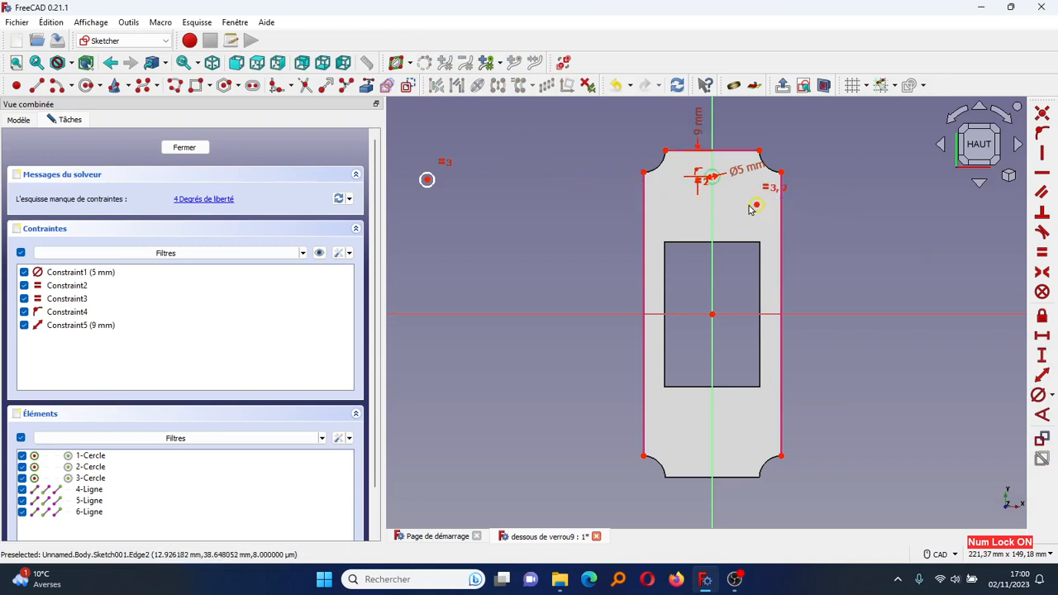
left_click(755, 207)
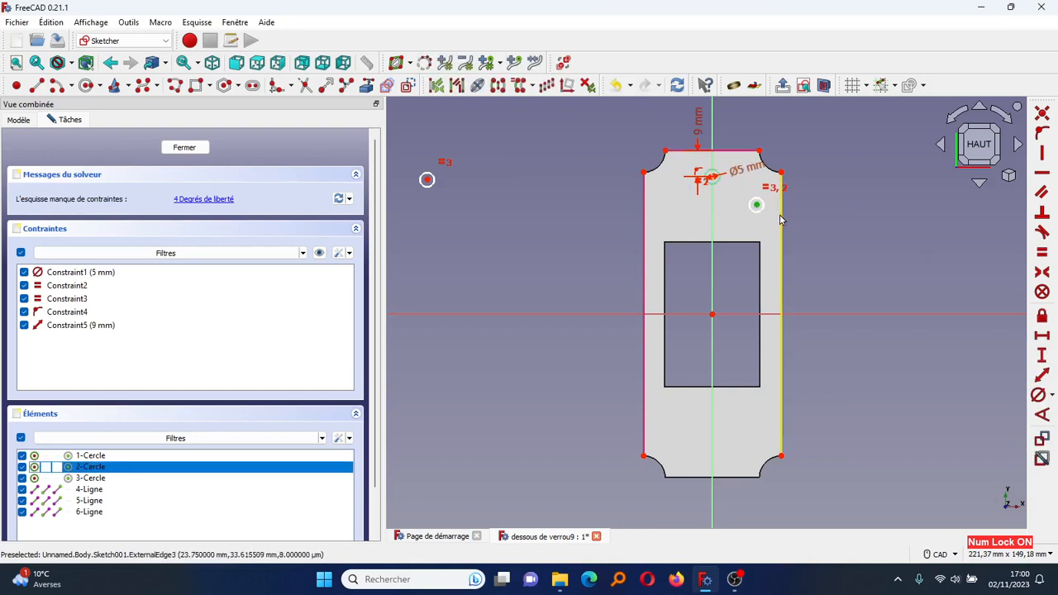
left_click(782, 211)
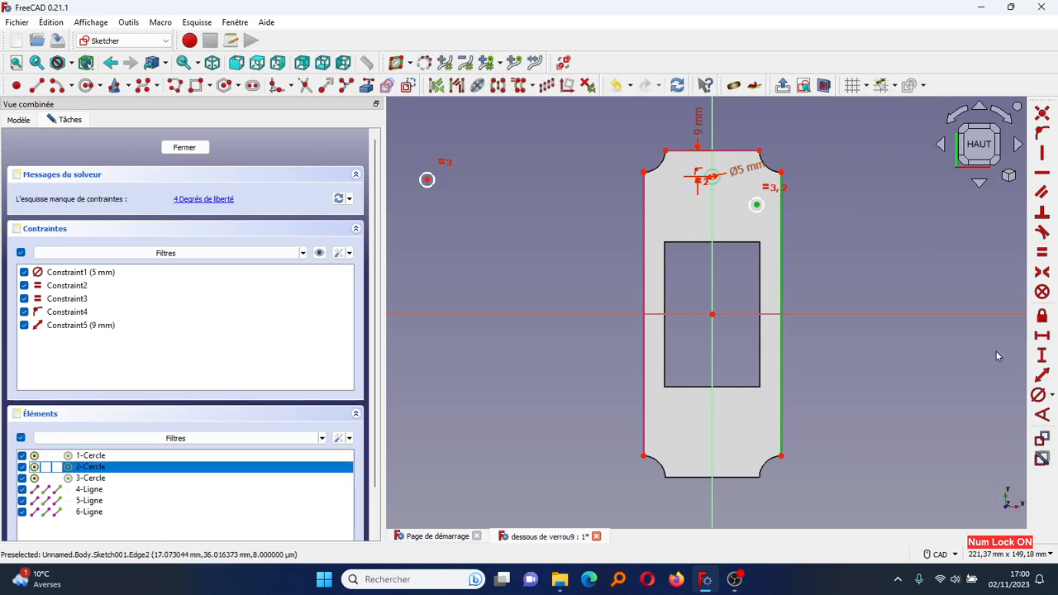
left_click(1041, 374)
type("9")
key("Return")
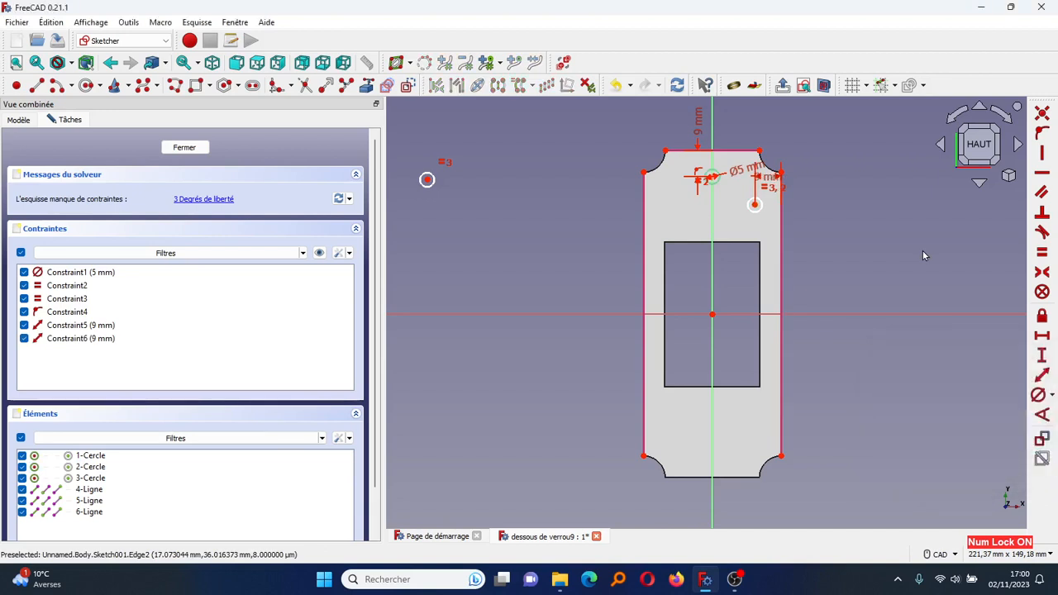
- Constrain the right circle's centre to 18 mm from the plate's upper edge and place its dimension labels outside the plate
left_click(755, 205)
left_click(744, 153)
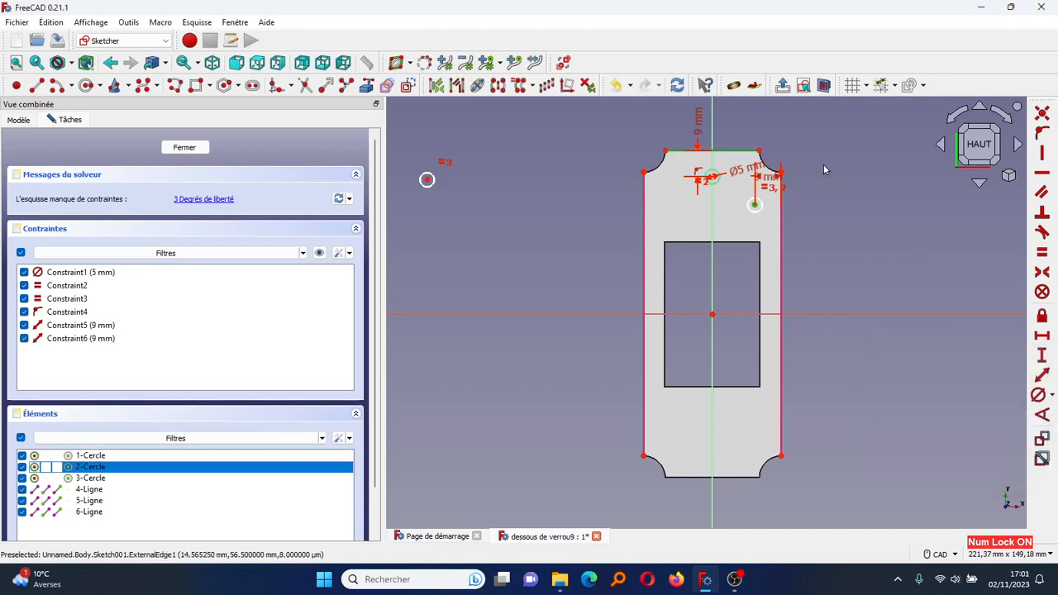
left_click(1041, 374)
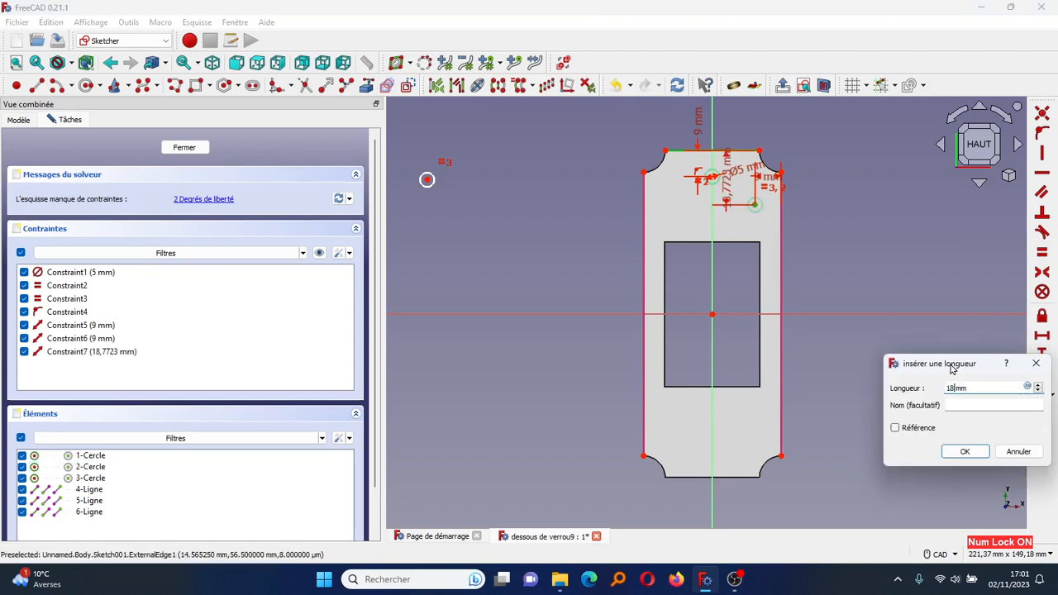
type("18")
key("Return")
mouse_move(730, 188)
left_mouse_down()
mouse_move(803, 191)
mouse_move(814, 146)
left_mouse_up()
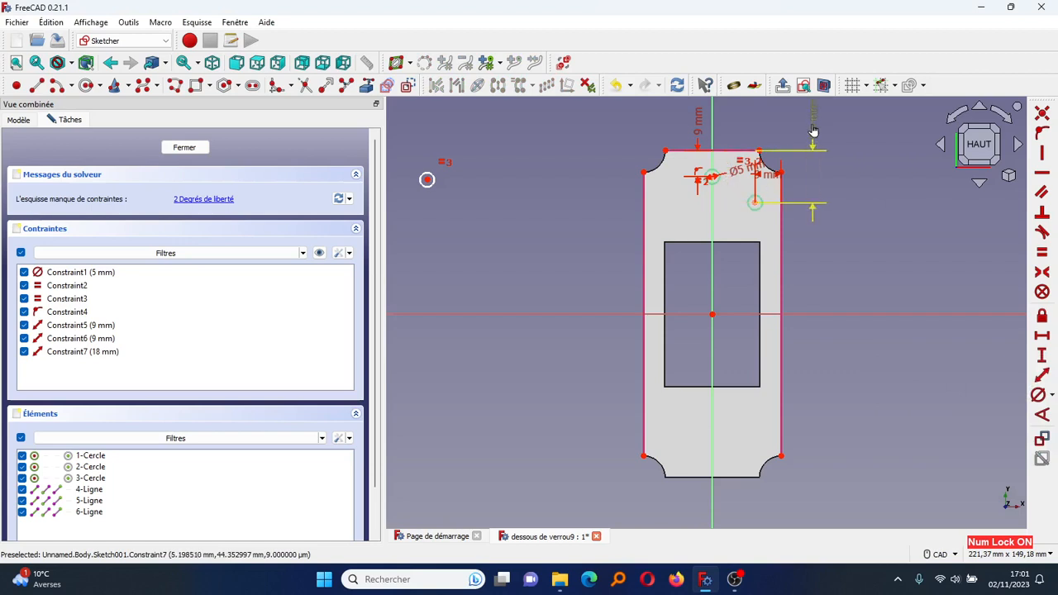
mouse_move(786, 192)
left_mouse_down()
mouse_move(822, 181)
mouse_move(801, 179)
left_mouse_up()
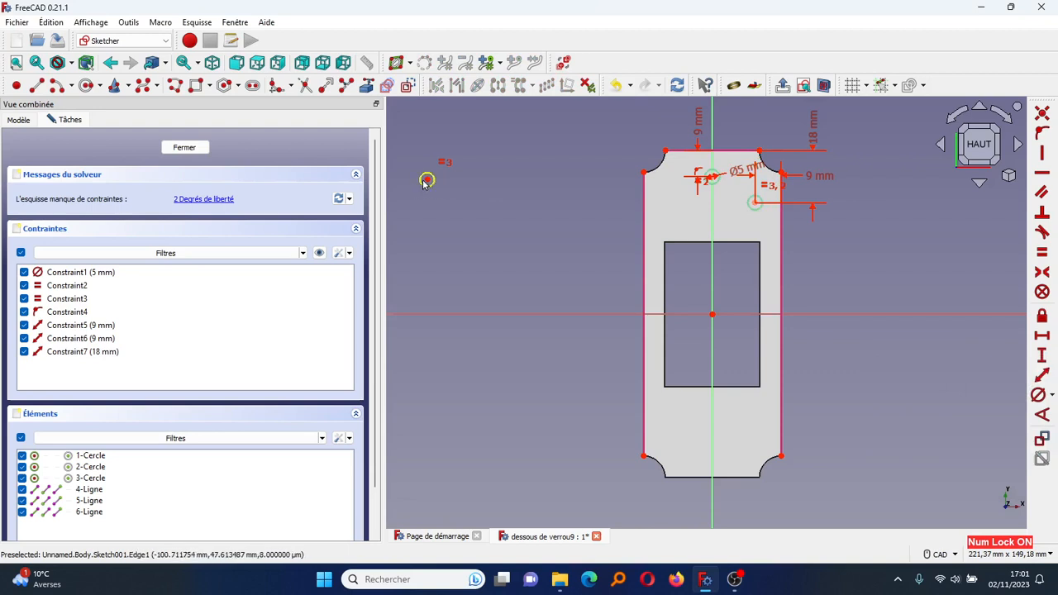
- Move the remaining circle onto the plate's upper left area and constrain its centre to 9 mm from the left edge
left_click(665, 212)
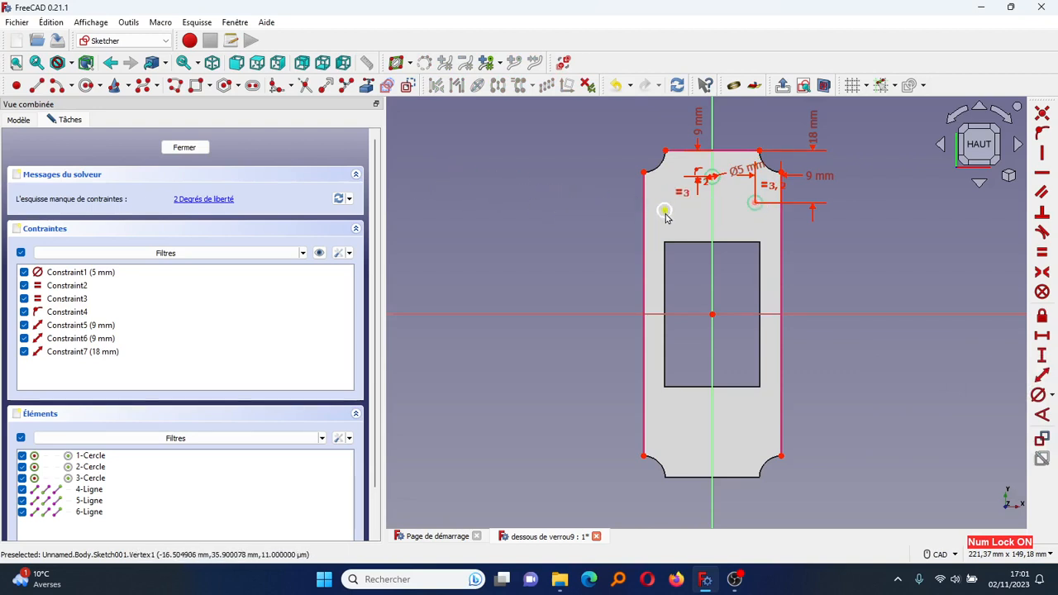
left_click(665, 210)
left_click(644, 217)
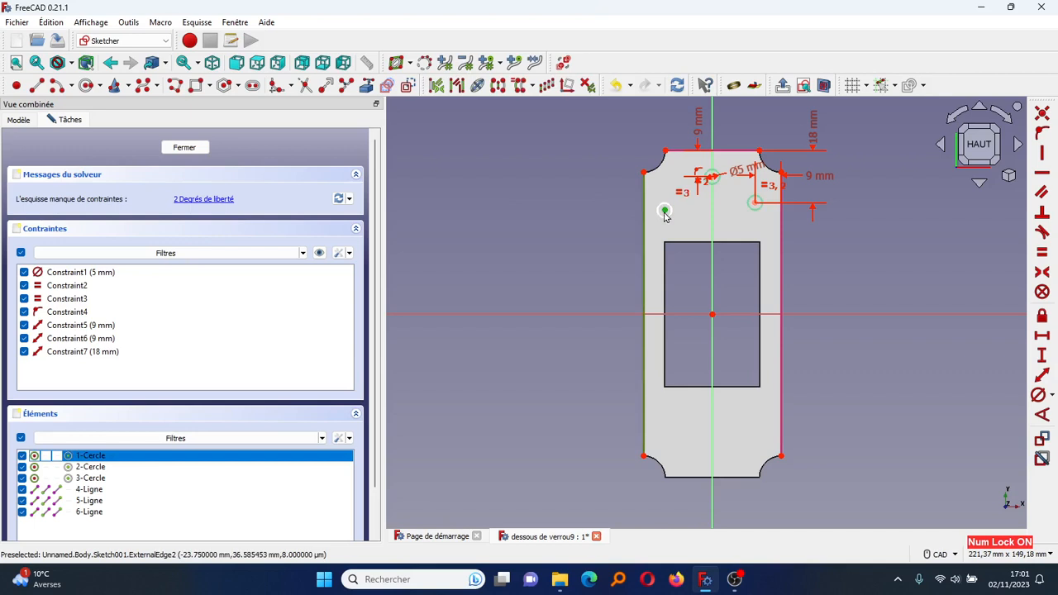
left_click(1042, 376)
type("9")
key("Return")
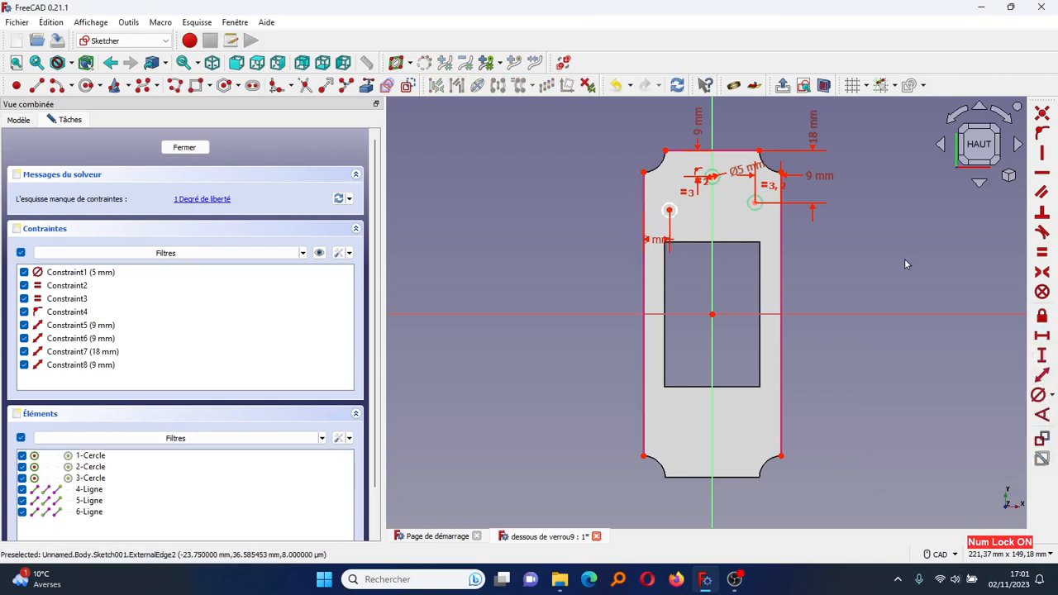
- Constrain the left circle's centre to 18 mm from the plate's upper edge
left_click(670, 210)
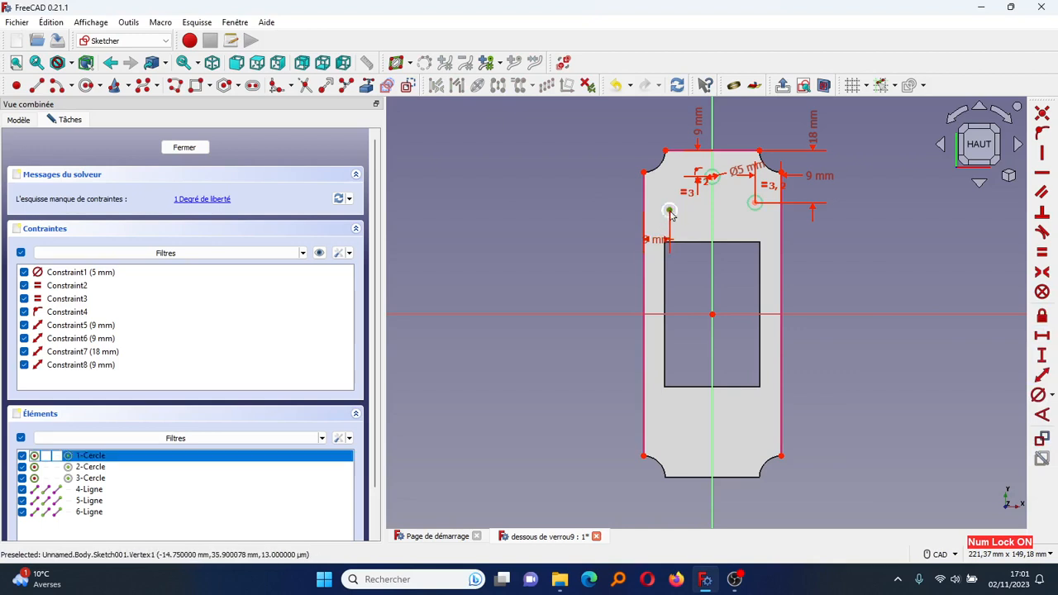
left_click(683, 154)
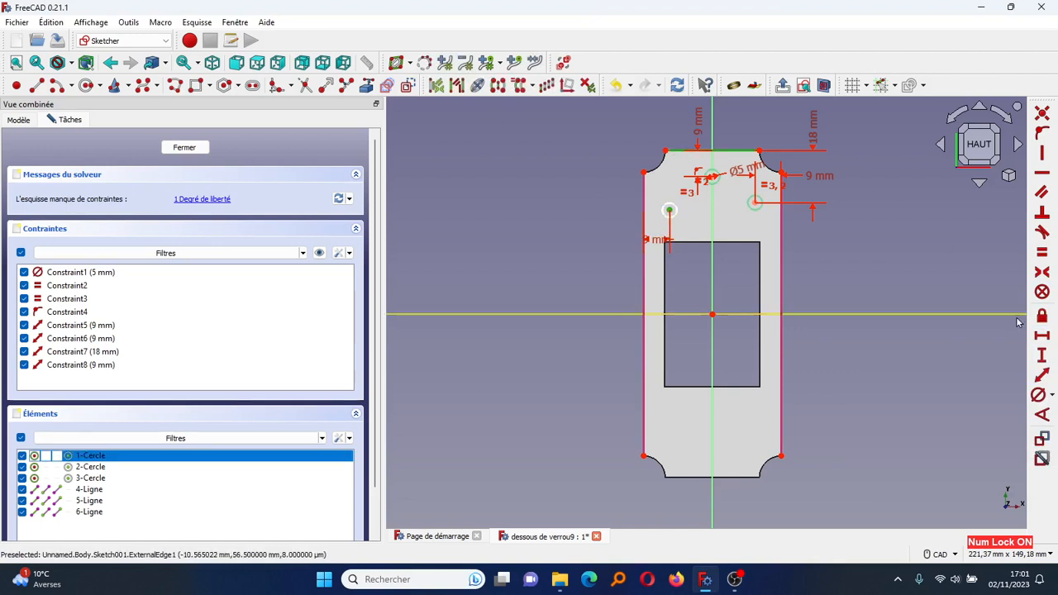
left_click(1044, 373)
type("18")
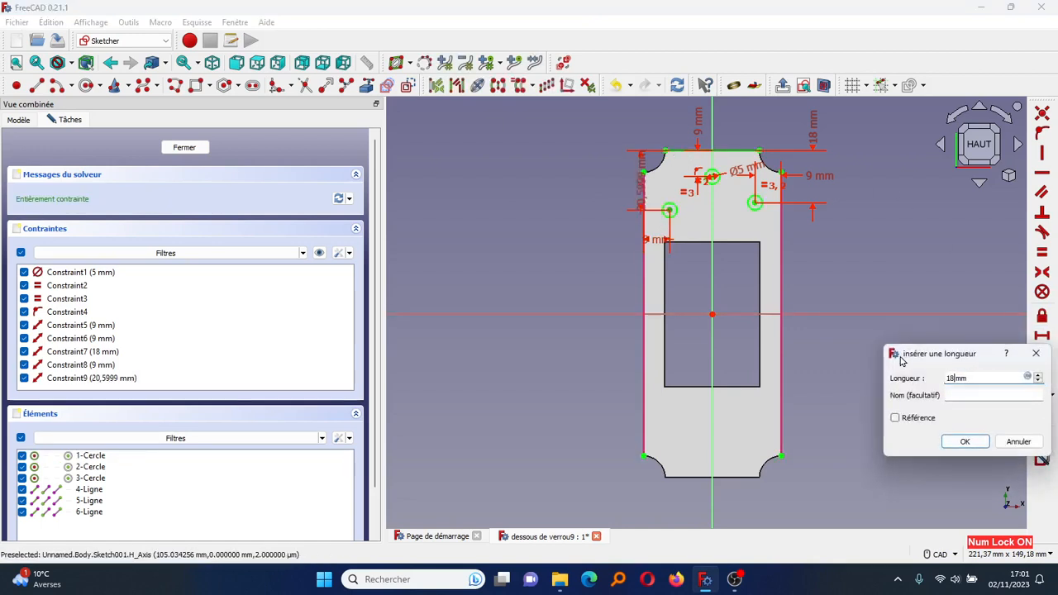
left_click(966, 442)
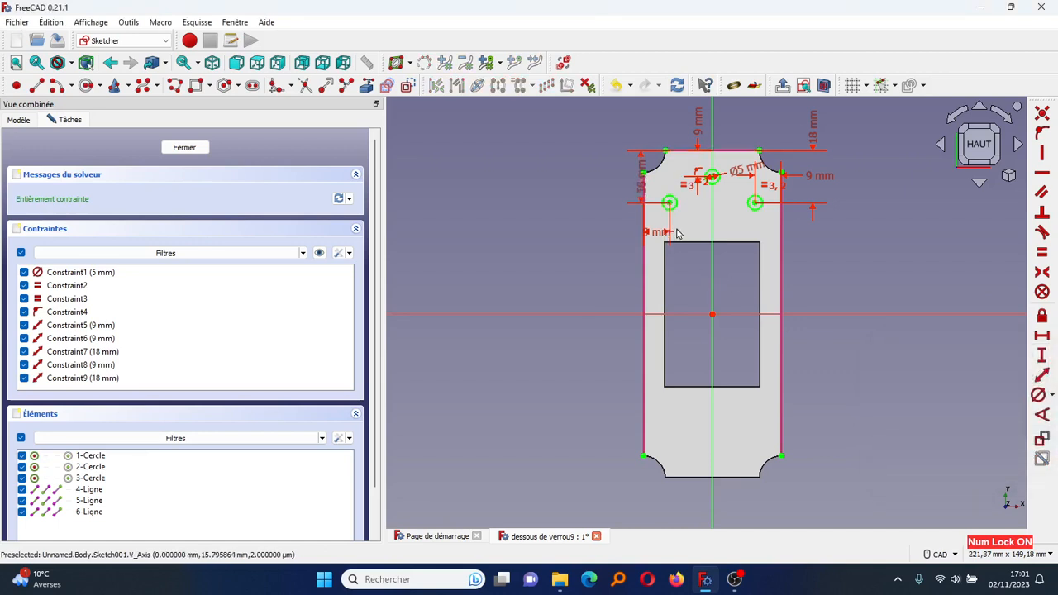
- Reposition the left circle's distance labels and the diameter label outside the plate outline for readability
left_click_drag(658, 235, 599, 231)
left_click_drag(639, 187, 642, 123)
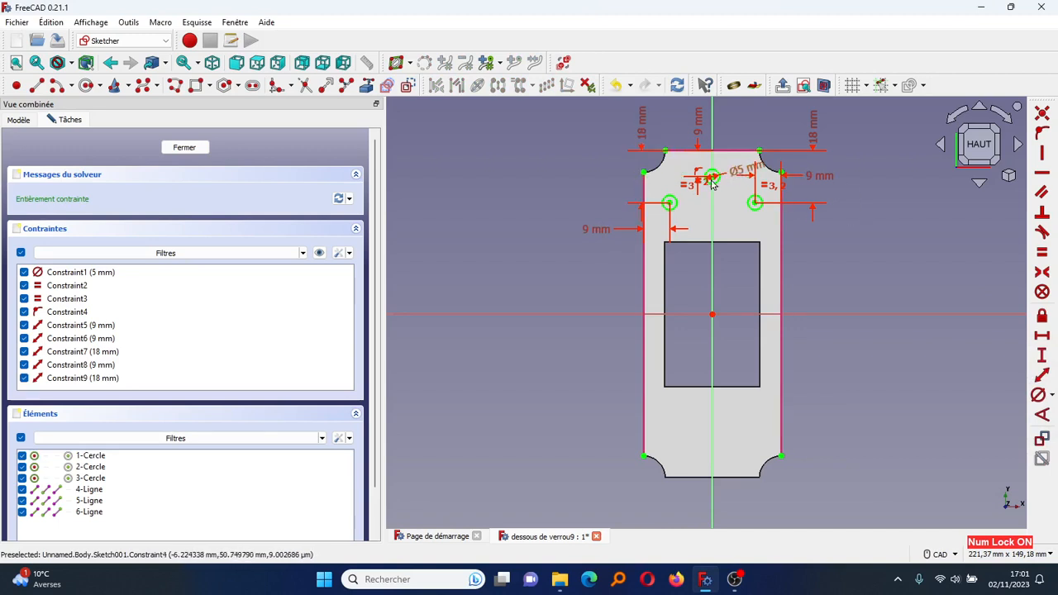
mouse_move(739, 176)
left_mouse_down()
mouse_move(739, 224)
mouse_move(786, 211)
mouse_move(584, 180)
left_mouse_up()
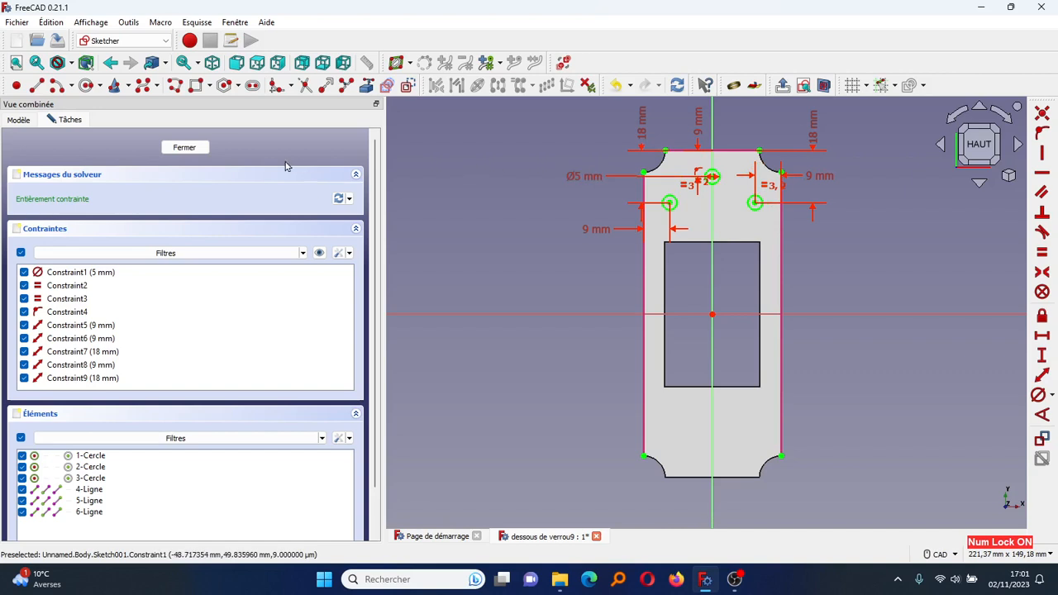
- Close the sketch and cut its three circles into the plate as a 5 mm pocket with the direction reversed
left_click(184, 147)
left_click(75, 215)
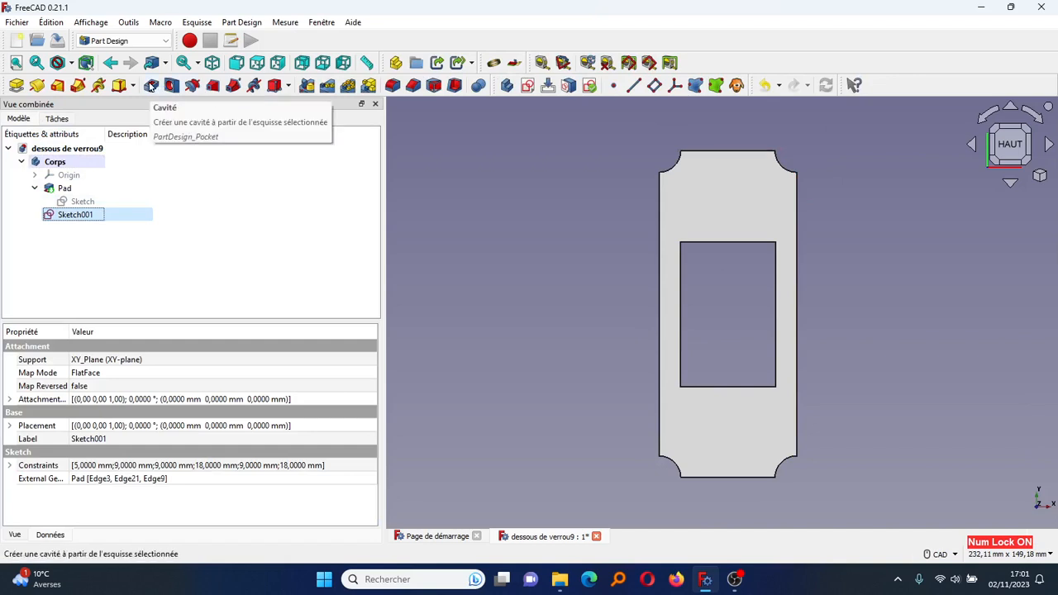
left_click(151, 86)
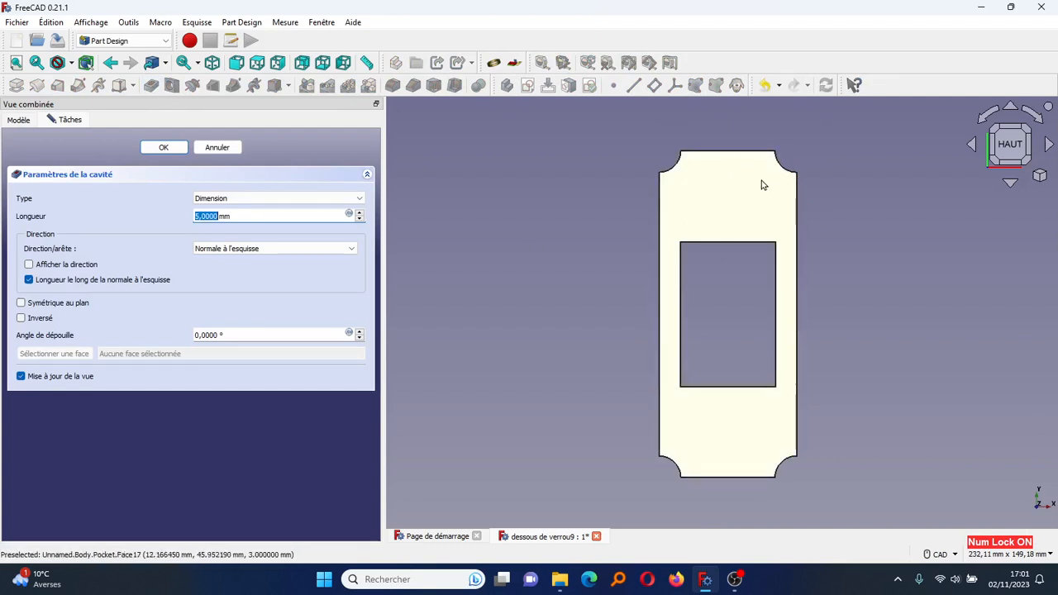
left_click(20, 319)
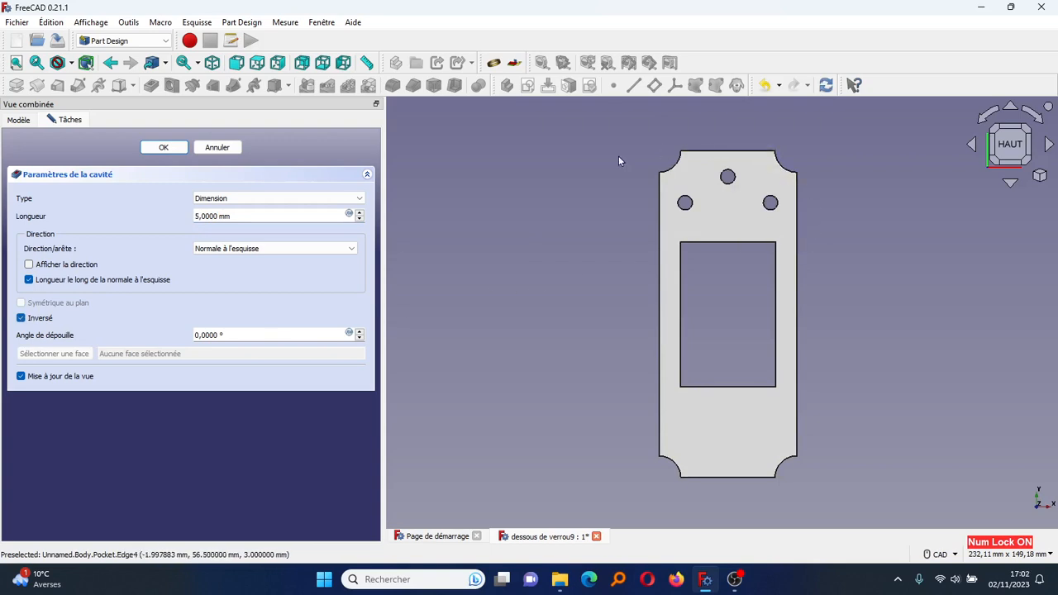
left_click(163, 148)
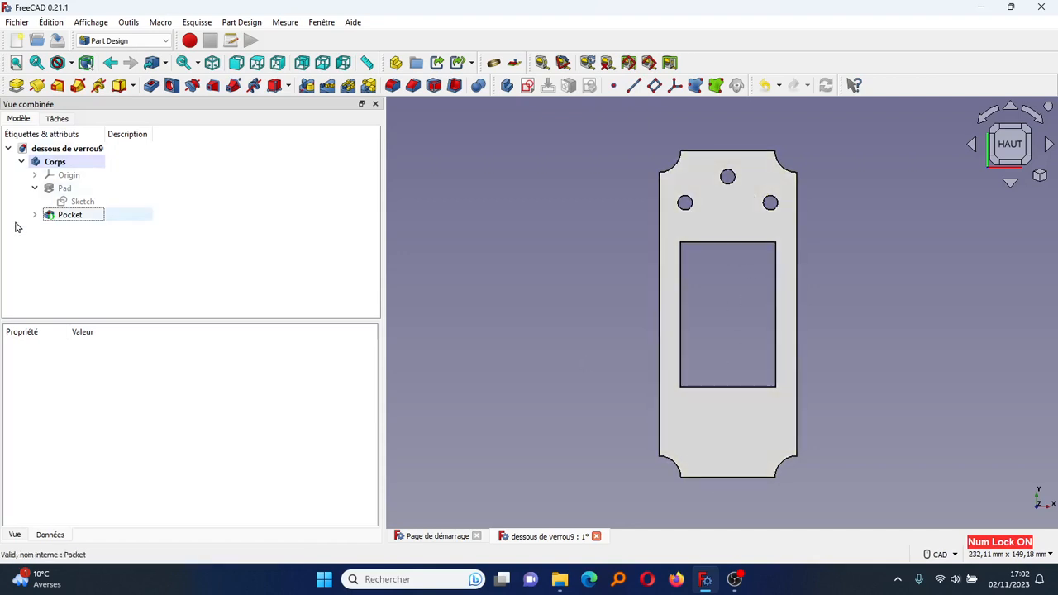
- Apply a MultiTransform to the three-hole pocket, adding a mirror about the horizontal sketch axis
left_click(78, 218)
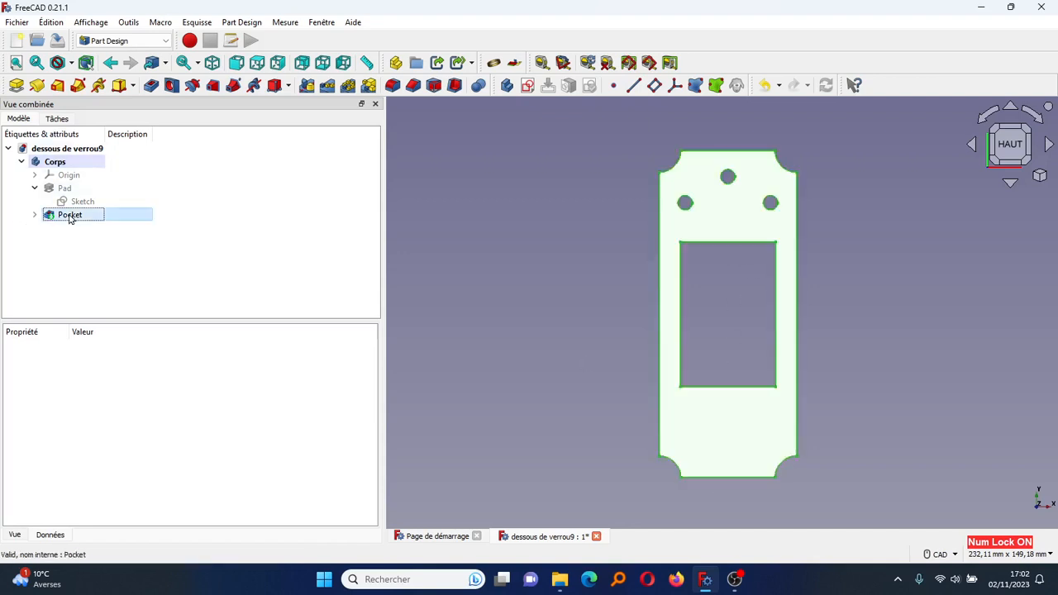
left_click(370, 88)
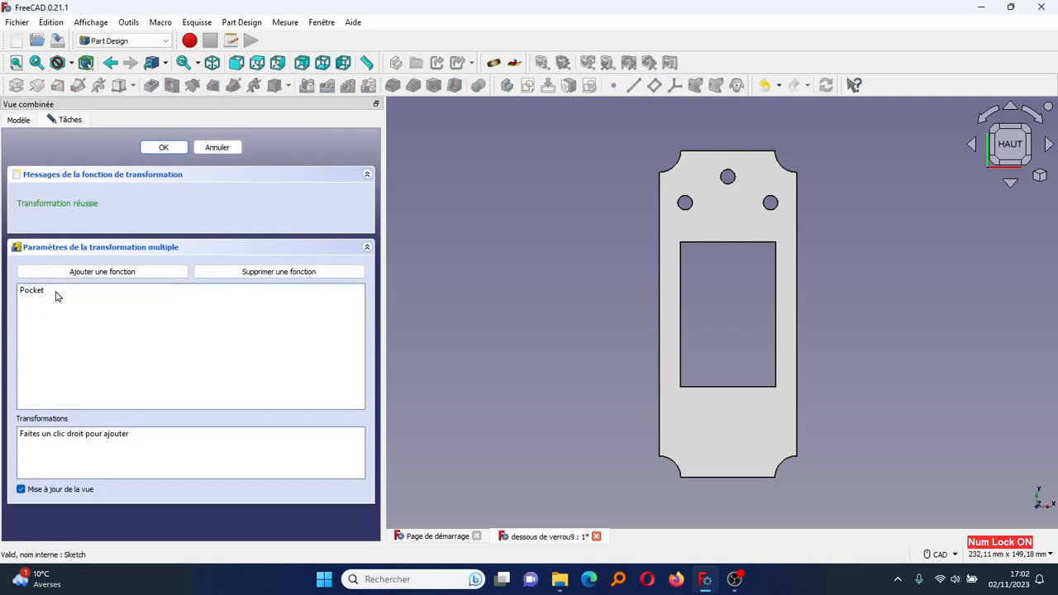
right_click(138, 449)
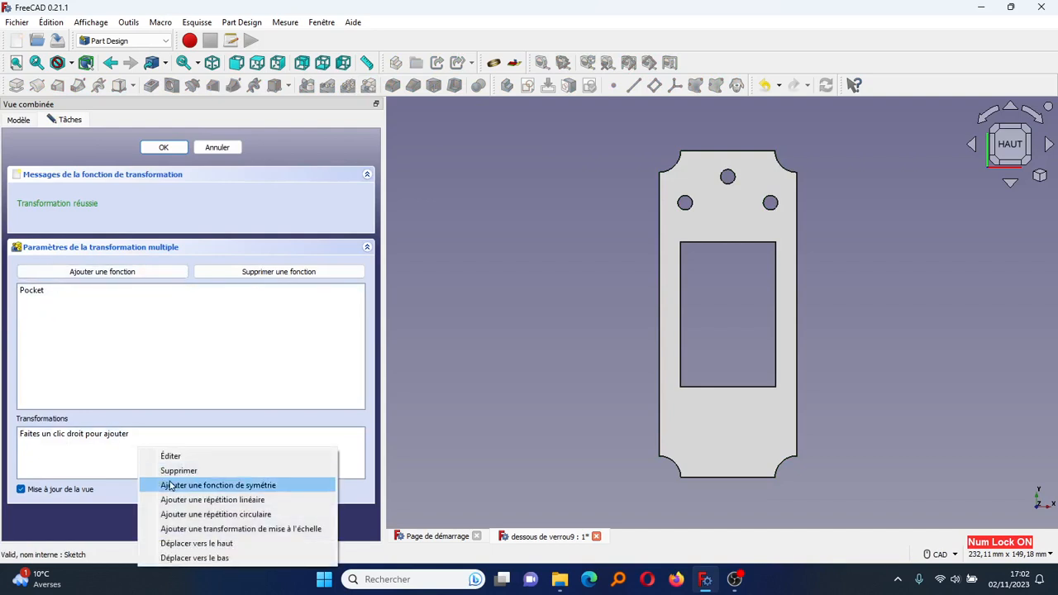
left_click(178, 487)
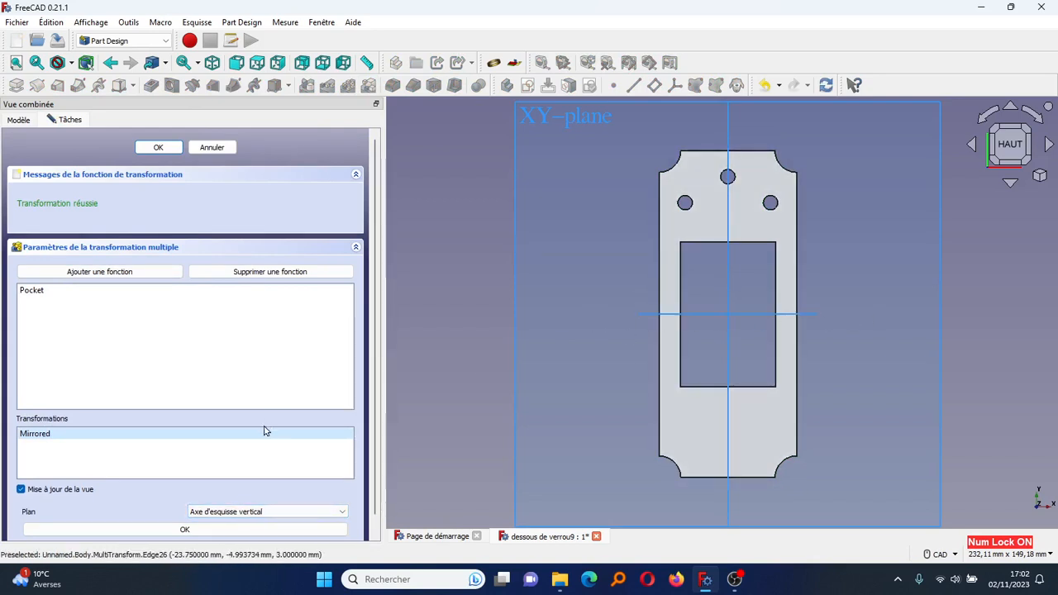
left_click(249, 512)
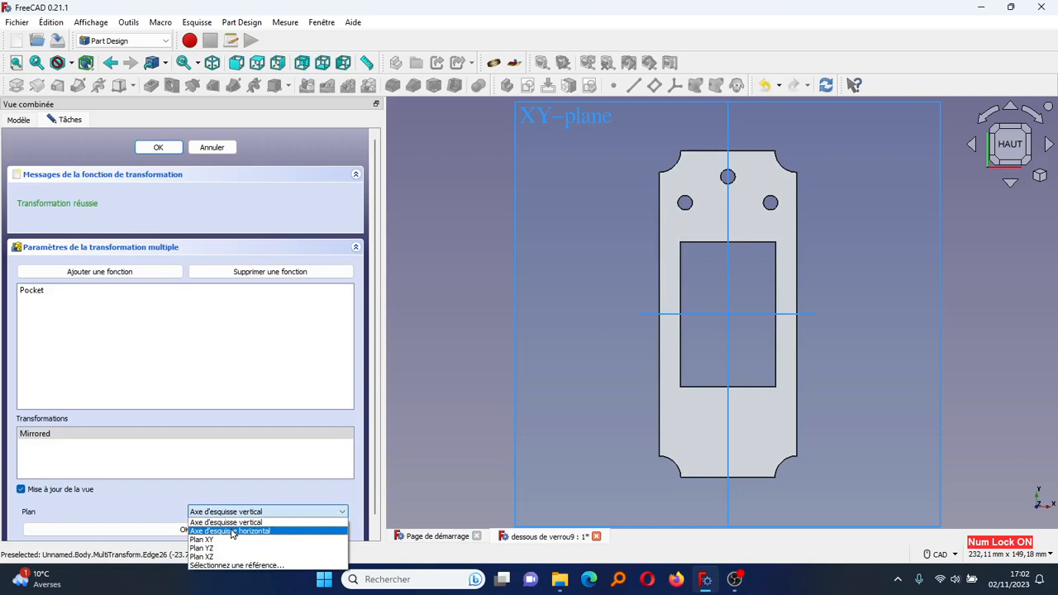
left_click(233, 530)
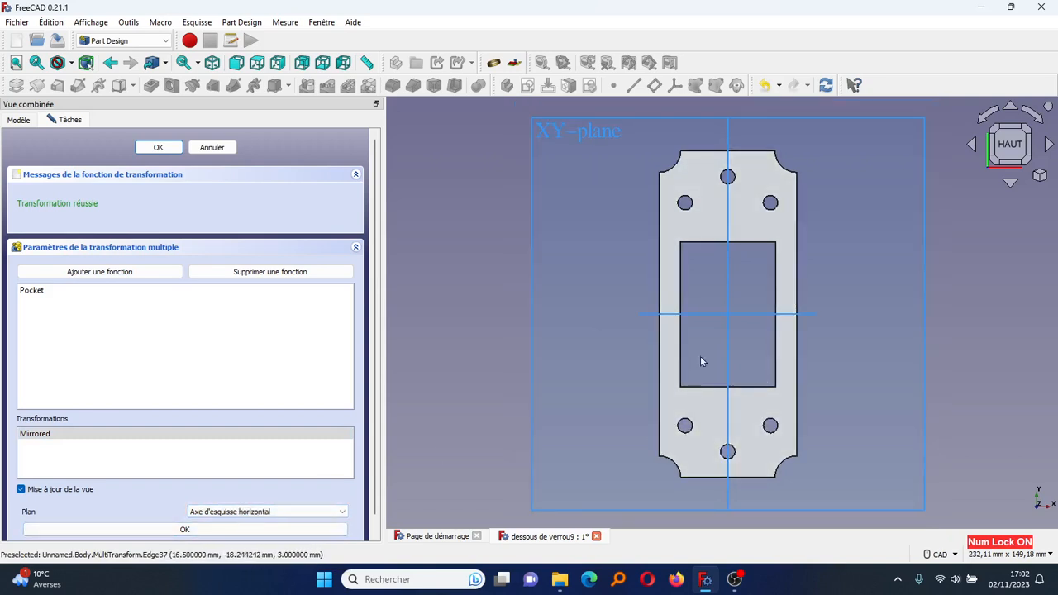
left_click(159, 150)
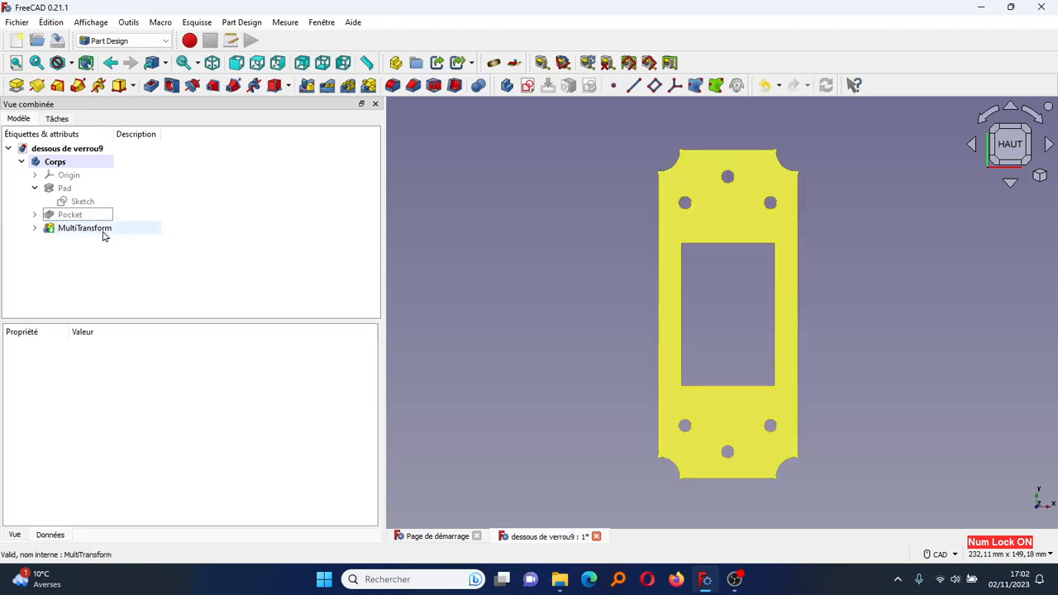
- Export the mirrored body as the STL mesh "dessous de verrou9-CorpsMultiTransform.stl", replacing the existing file
left_click(99, 232)
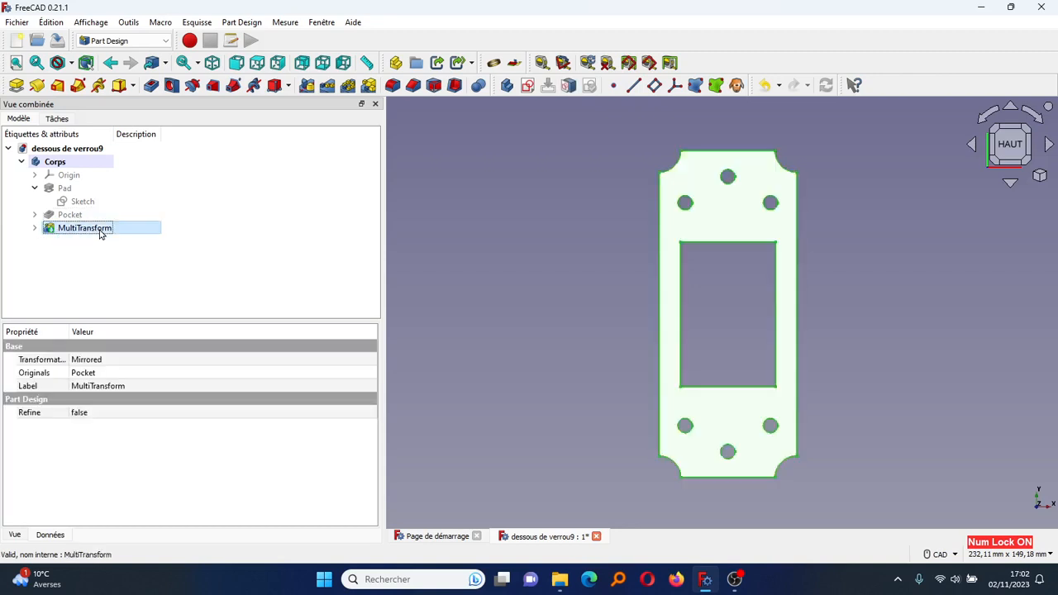
left_click(20, 26)
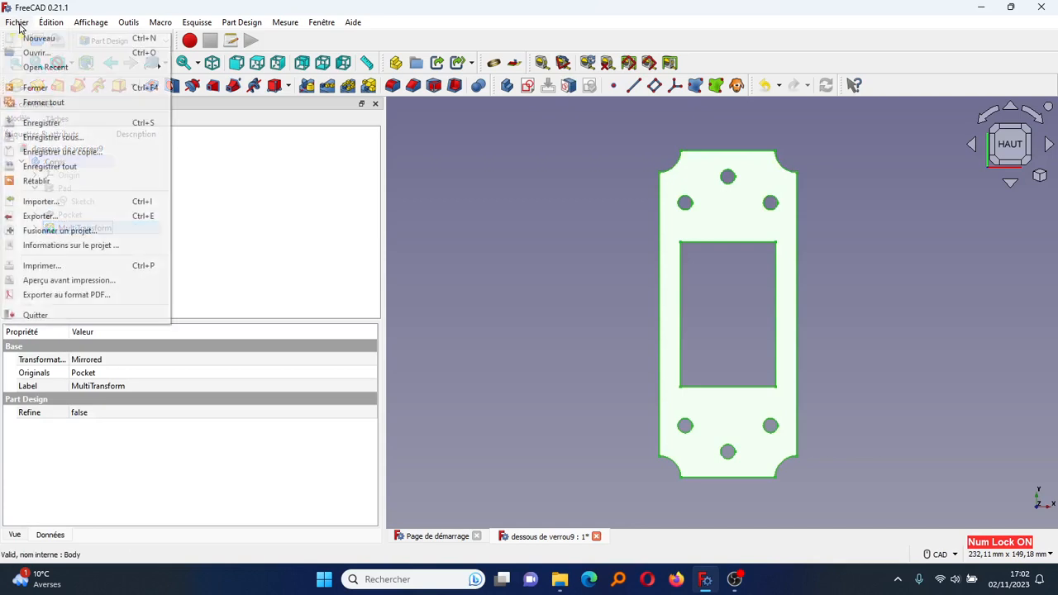
left_click(33, 217)
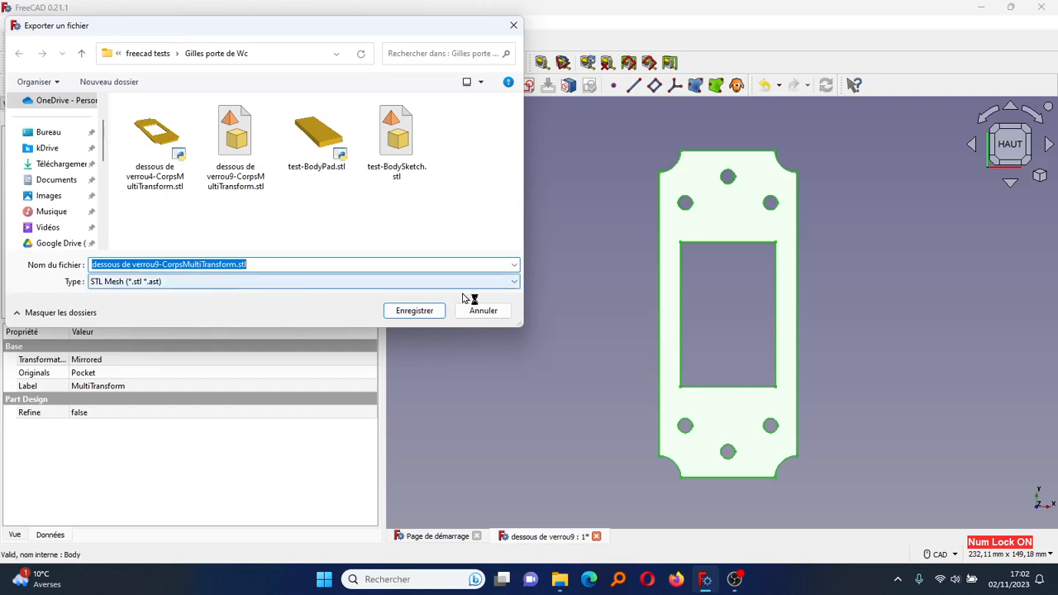
left_click(516, 285)
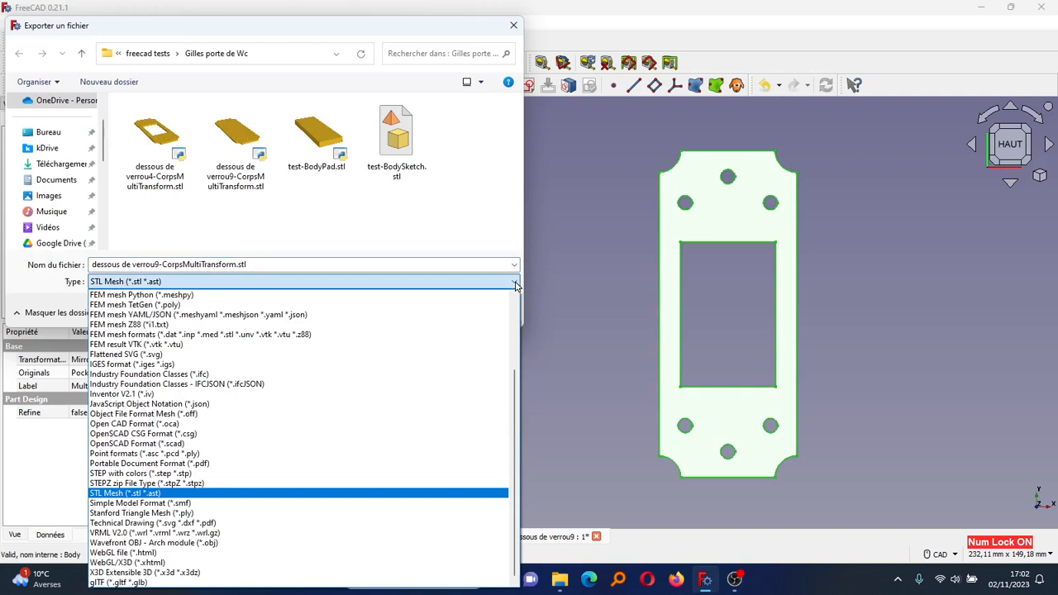
left_click(516, 285)
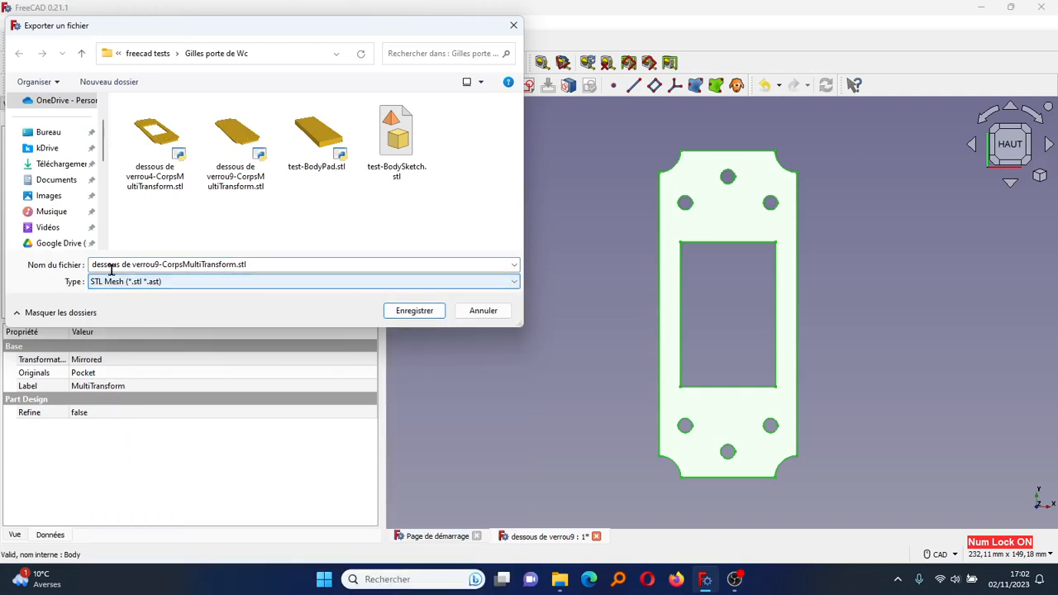
left_click(414, 311)
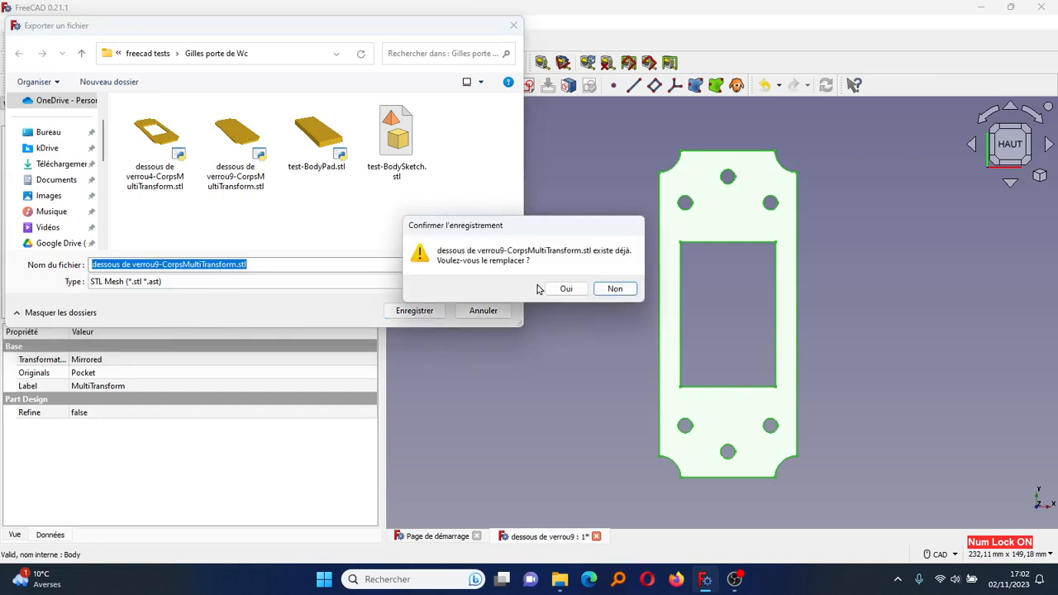
left_click(562, 289)
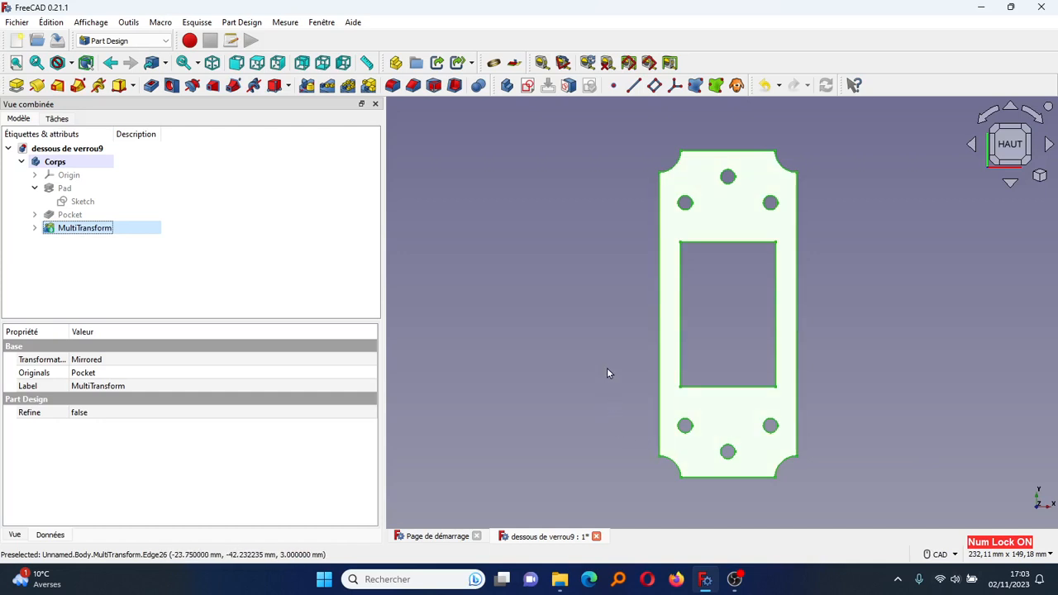
middle_click_drag(608, 373, 645, 356)
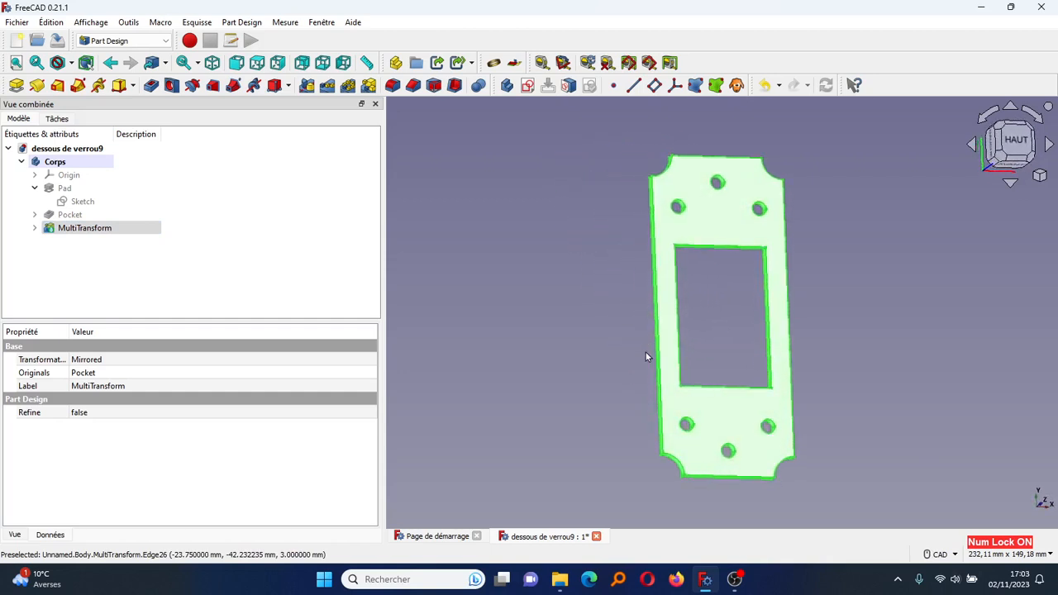
left_click(734, 579)
left_click(960, 441)
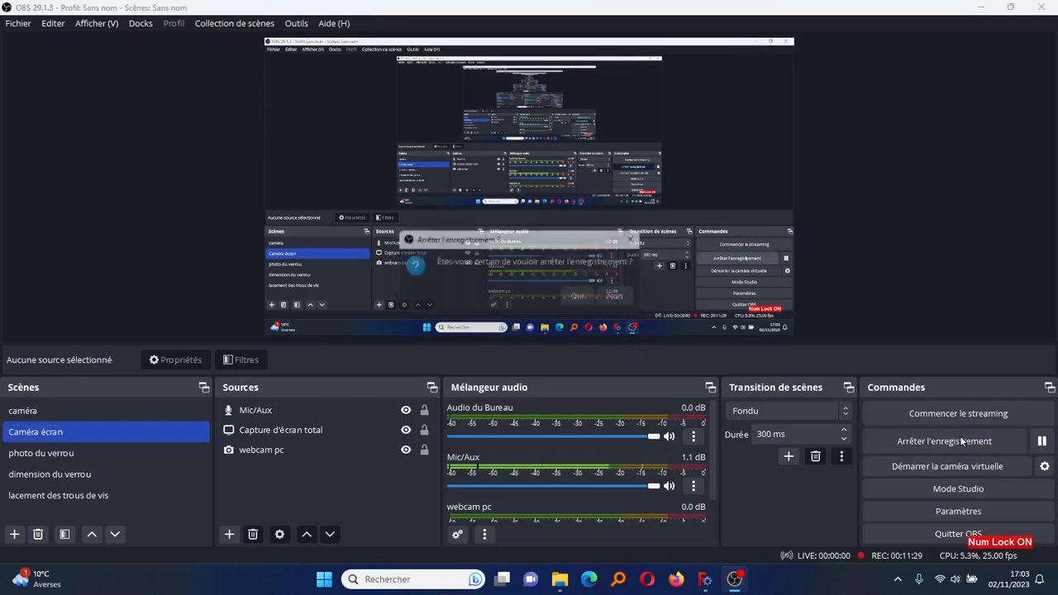